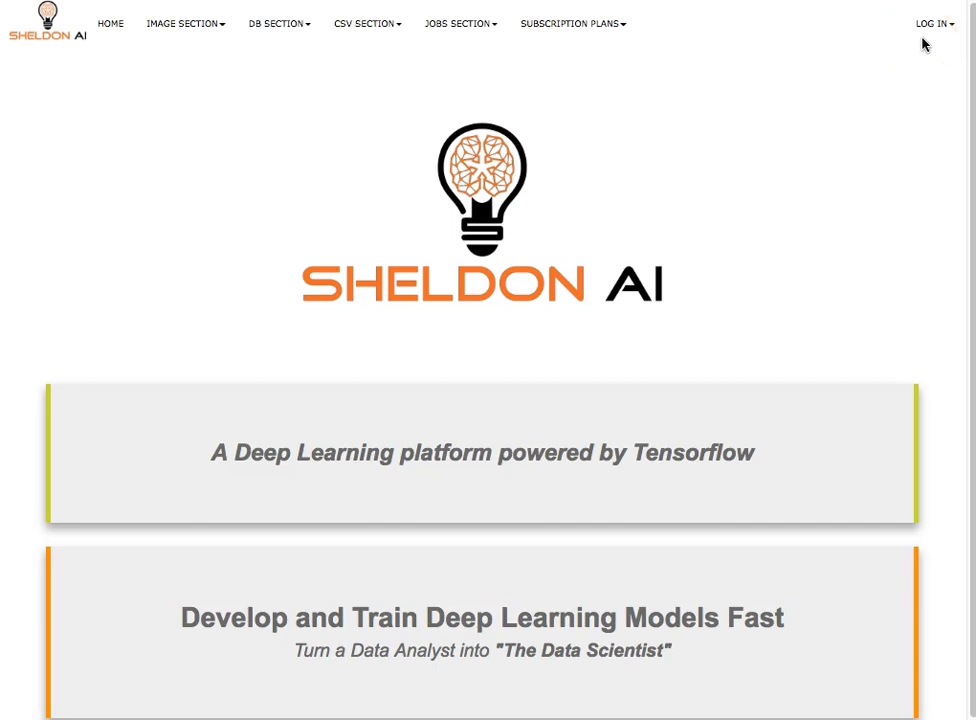
Open the sign-up form and fill in the personal and contact details, account password, company XYZ Inc. and professional title Demo Director.
{"action": "left_click", "coordinate": [938, 26]}
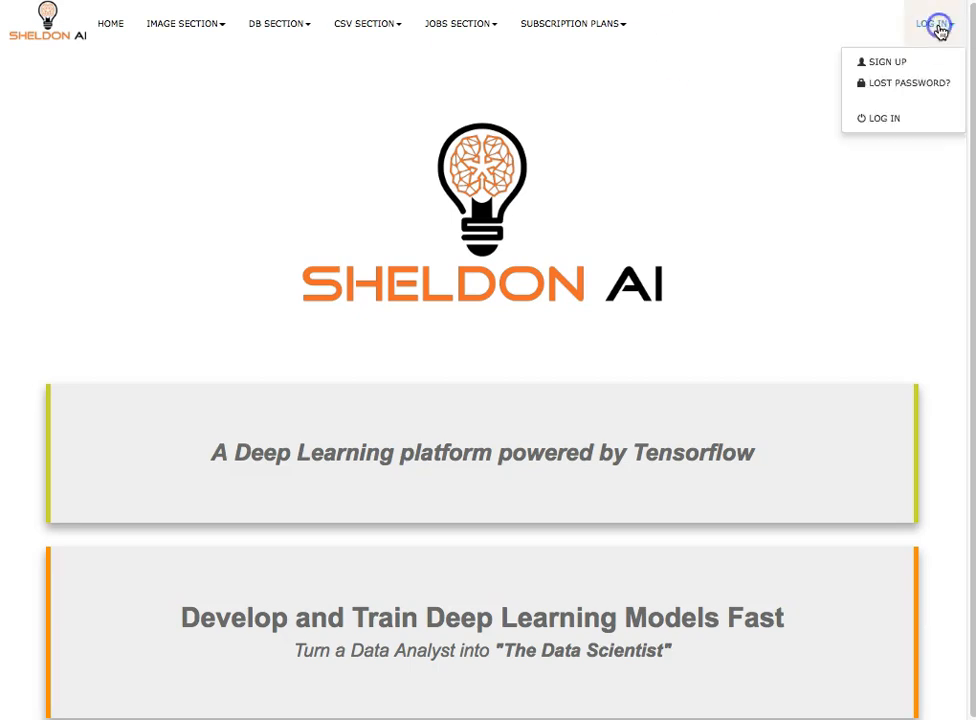
{"action": "left_click", "coordinate": [891, 63]}
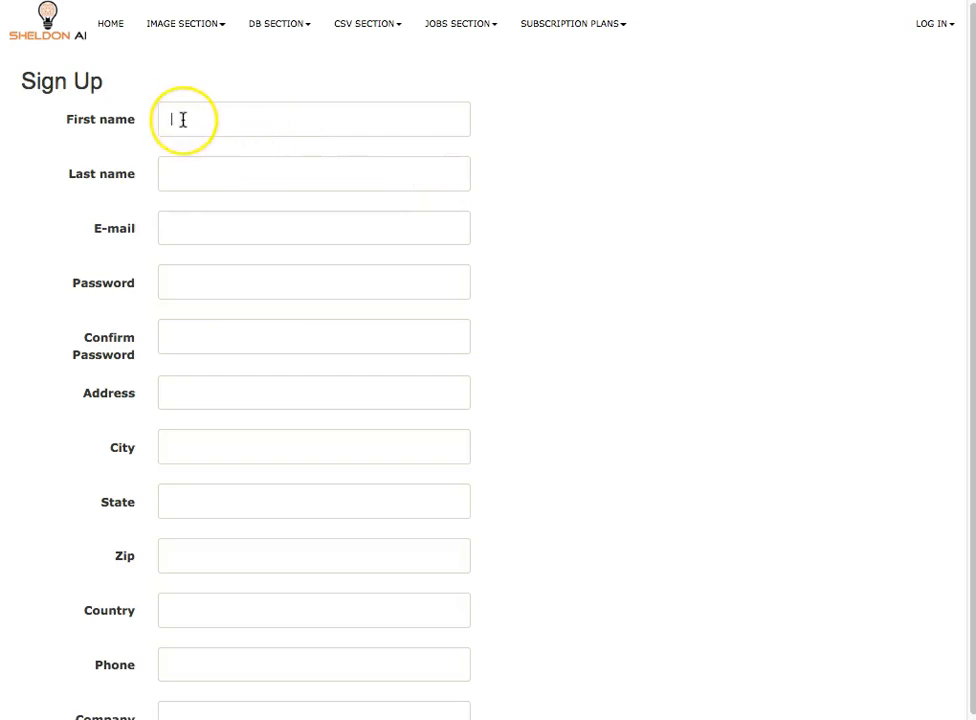
{"action": "left_click", "coordinate": [161, 105]}
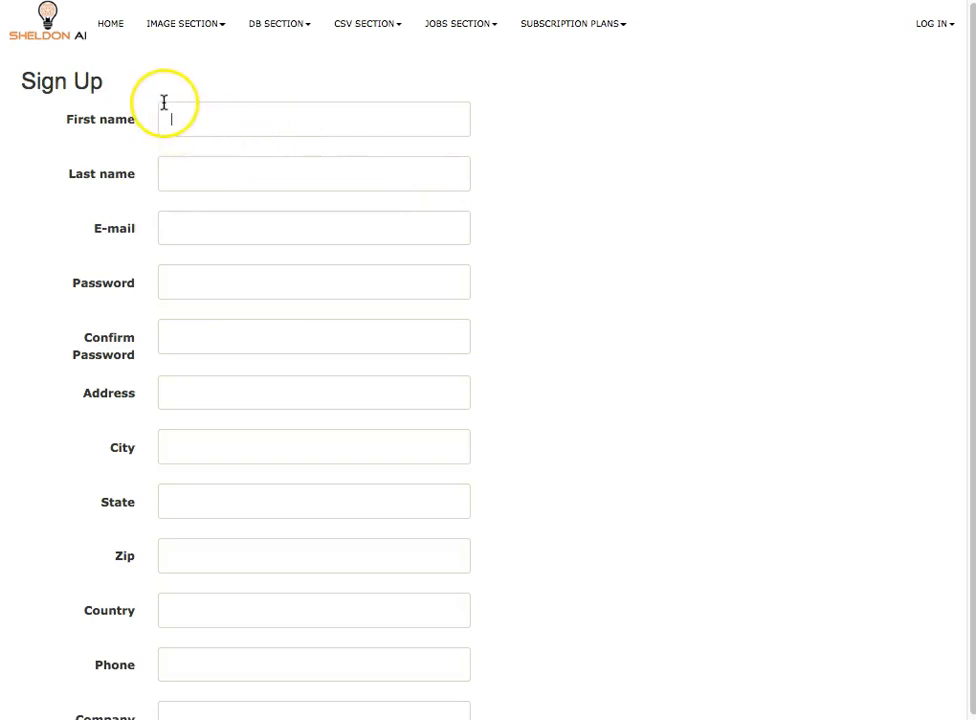
{"action": "left_click", "coordinate": [649, 492]}
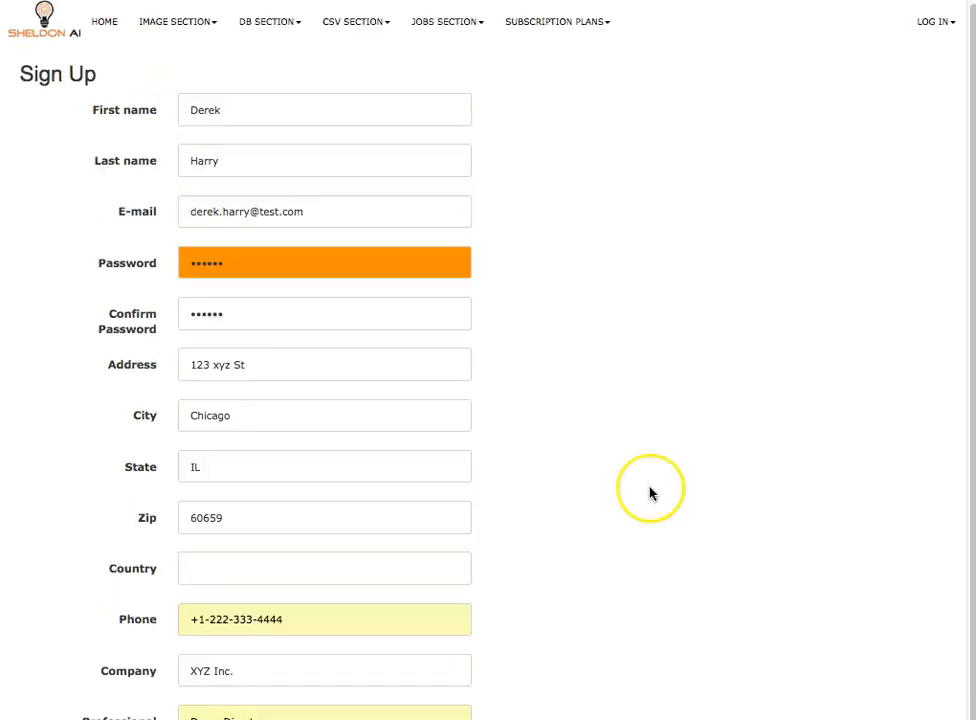
Agree to the Terms and Conditions and submit the registration.
{"action": "scroll", "coordinate": [649, 492], "scroll_direction": "down", "scroll_amount": 2}
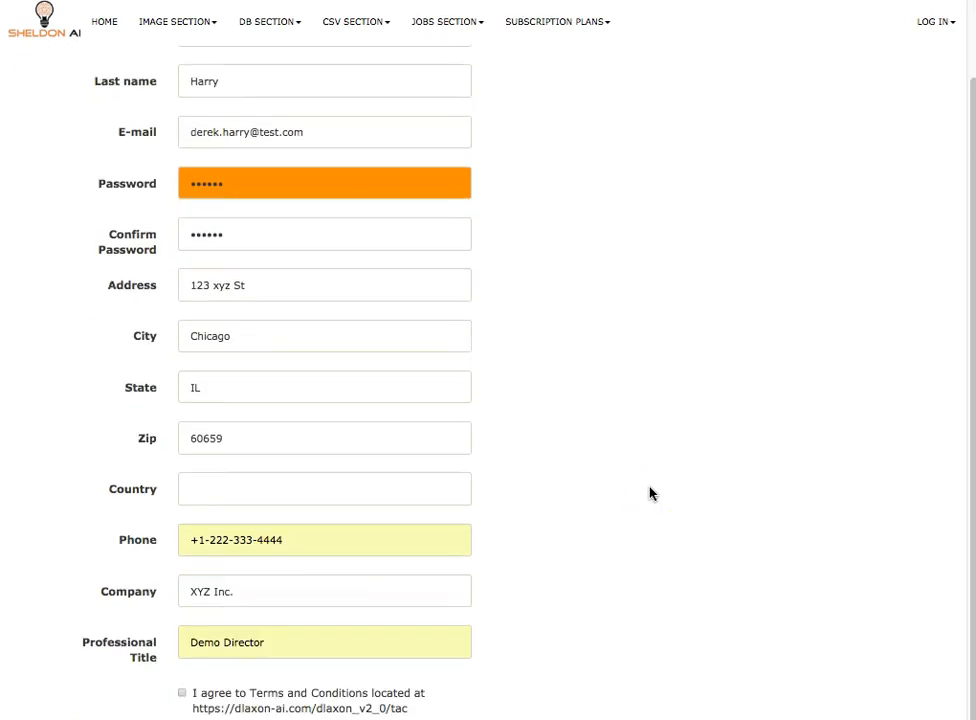
{"action": "left_click", "coordinate": [181, 692]}
{"action": "scroll", "coordinate": [520, 707], "scroll_direction": "down", "scroll_amount": 2}
{"action": "left_click", "coordinate": [210, 668]}
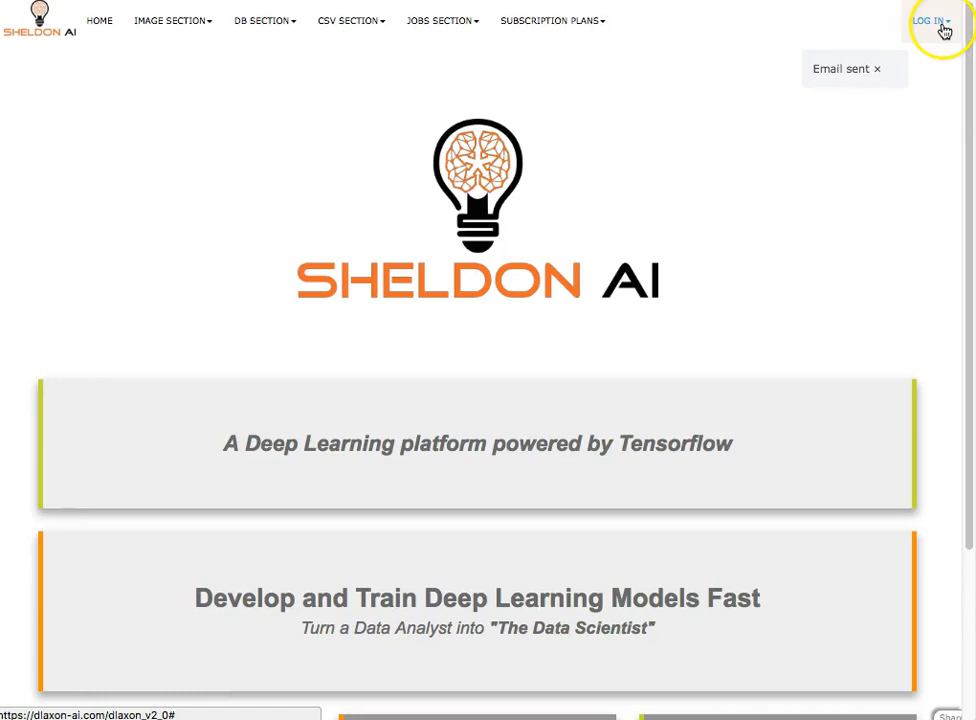
Log in to the new account with its e-mail and password.
{"action": "left_click", "coordinate": [940, 22]}
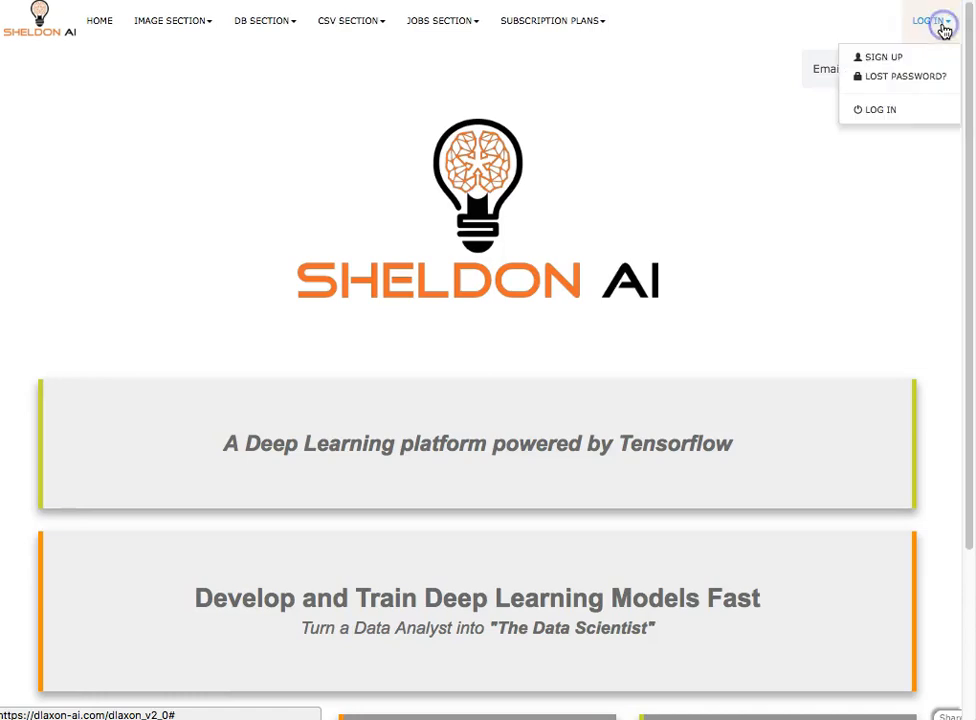
{"action": "left_click", "coordinate": [892, 117]}
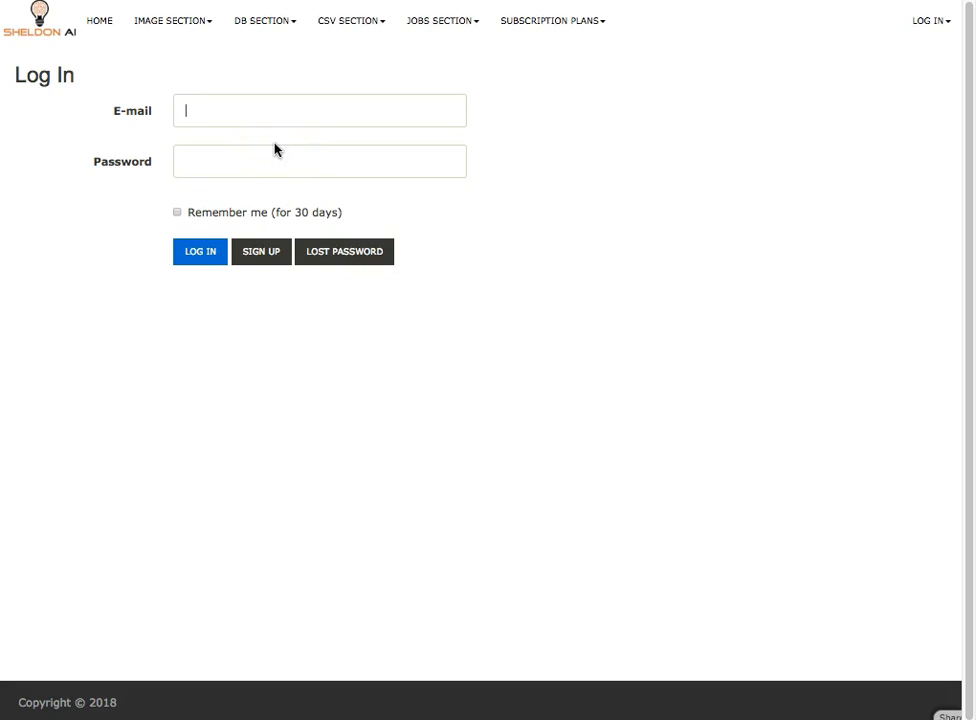
{"action": "left_click", "coordinate": [200, 252]}
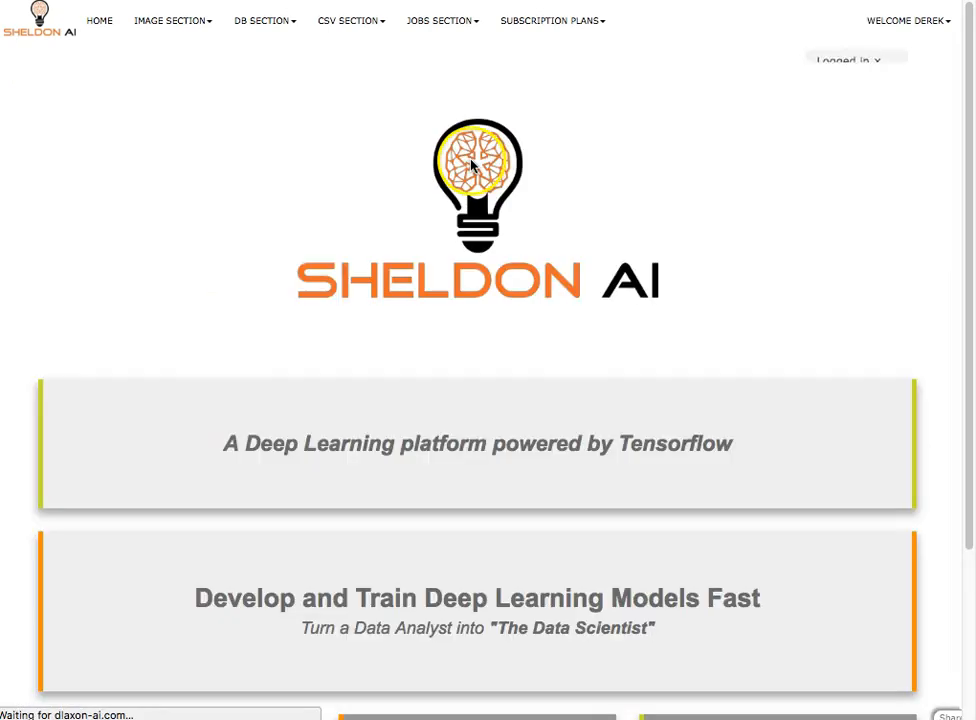
{"action": "left_click", "coordinate": [875, 72]}
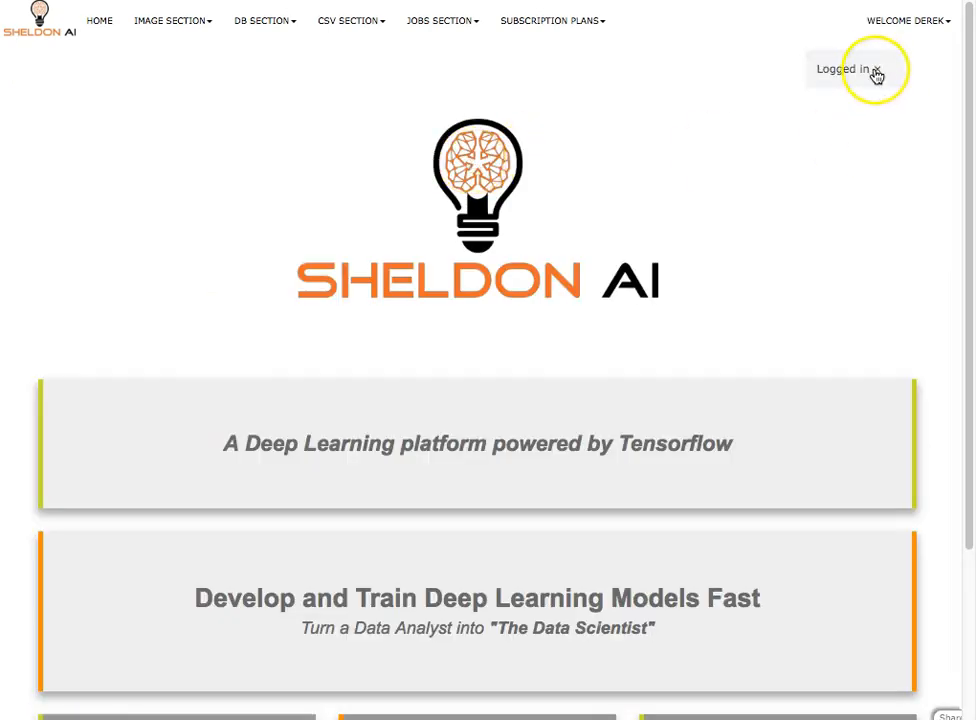
Start the 14-day Free Trial from the available subscription plans.
{"action": "left_click", "coordinate": [558, 30]}
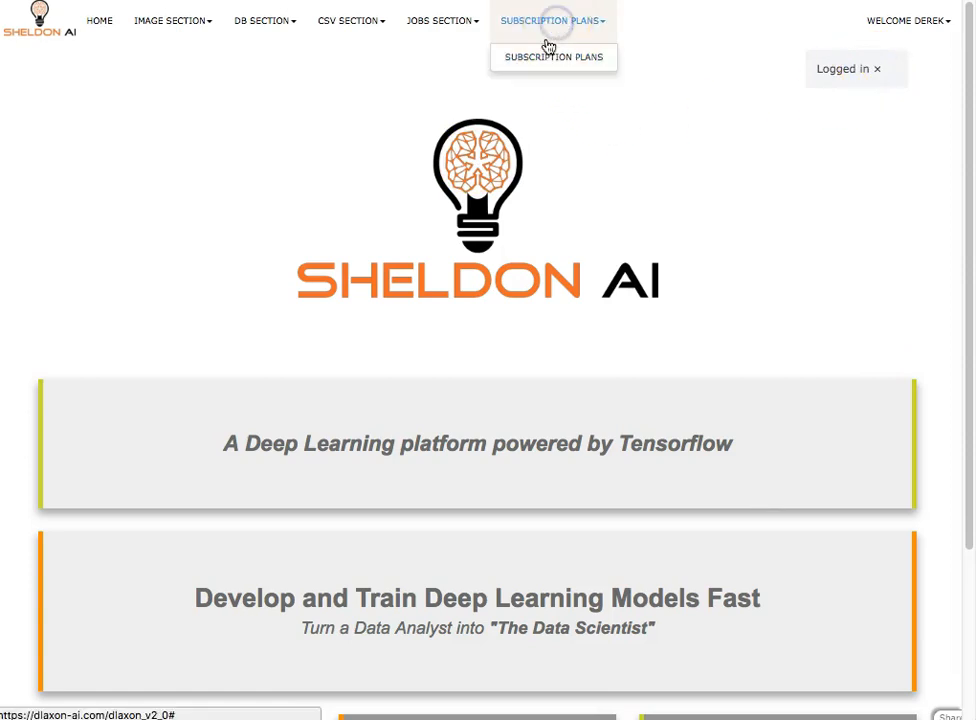
{"action": "left_click", "coordinate": [537, 62]}
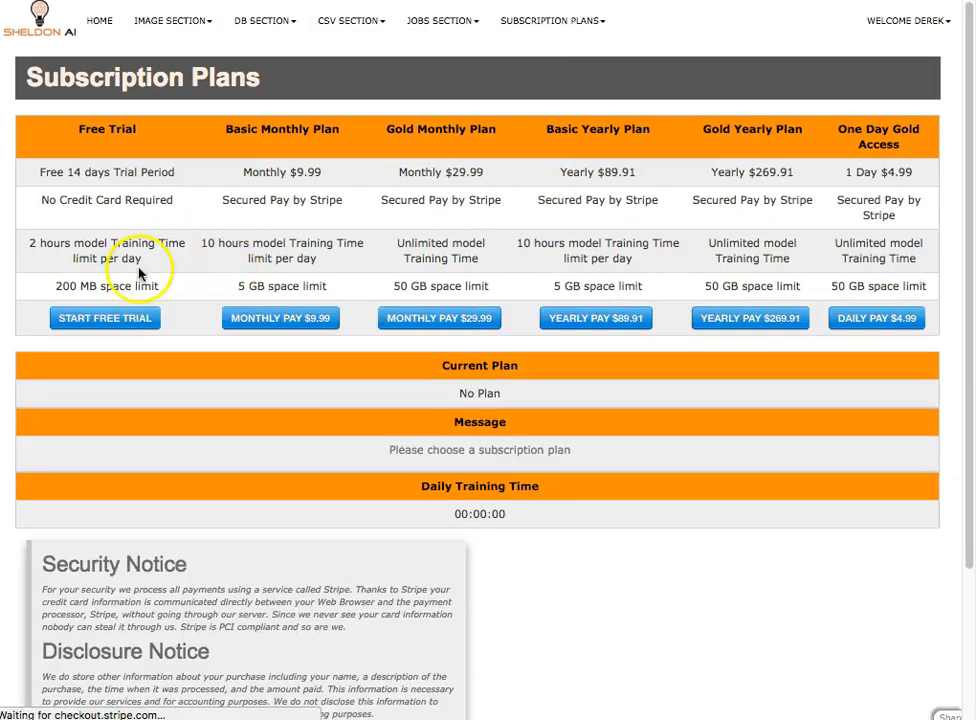
{"action": "left_click", "coordinate": [86, 330]}
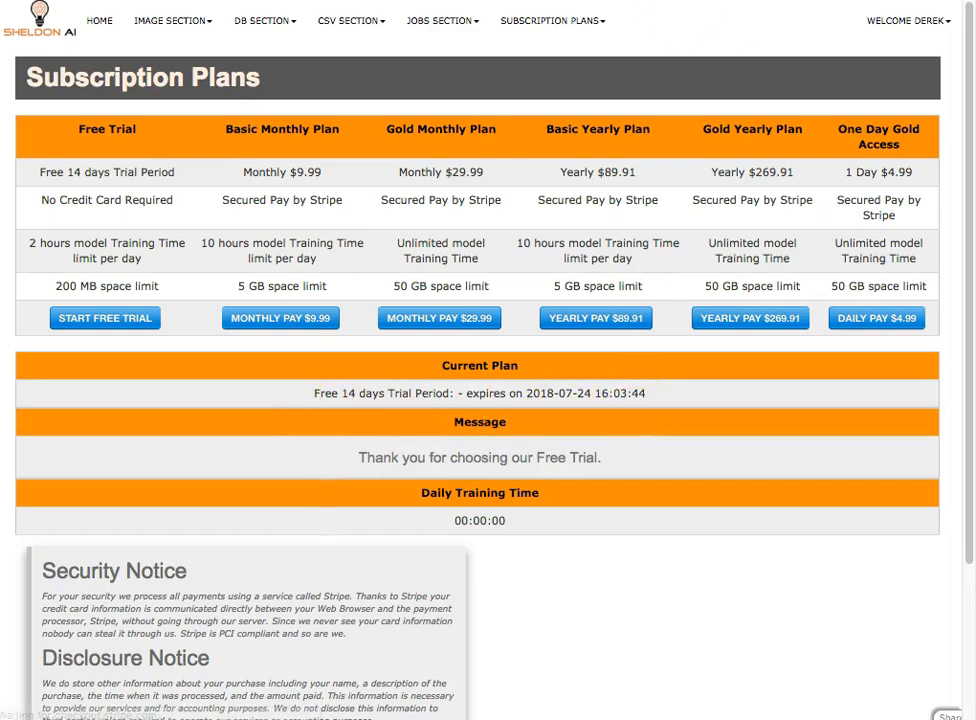
Upload HI.csv from the datasets folder for training, keeping the comma delimiter, header row and 0 rows to skip.
{"action": "left_click", "coordinate": [333, 28]}
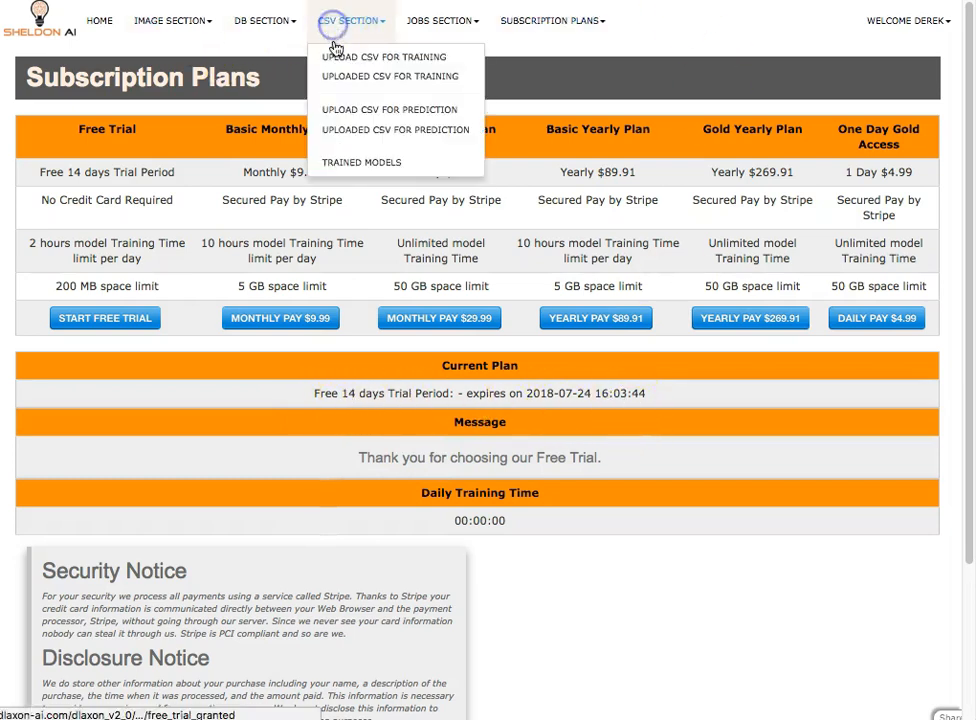
{"action": "left_click", "coordinate": [332, 57]}
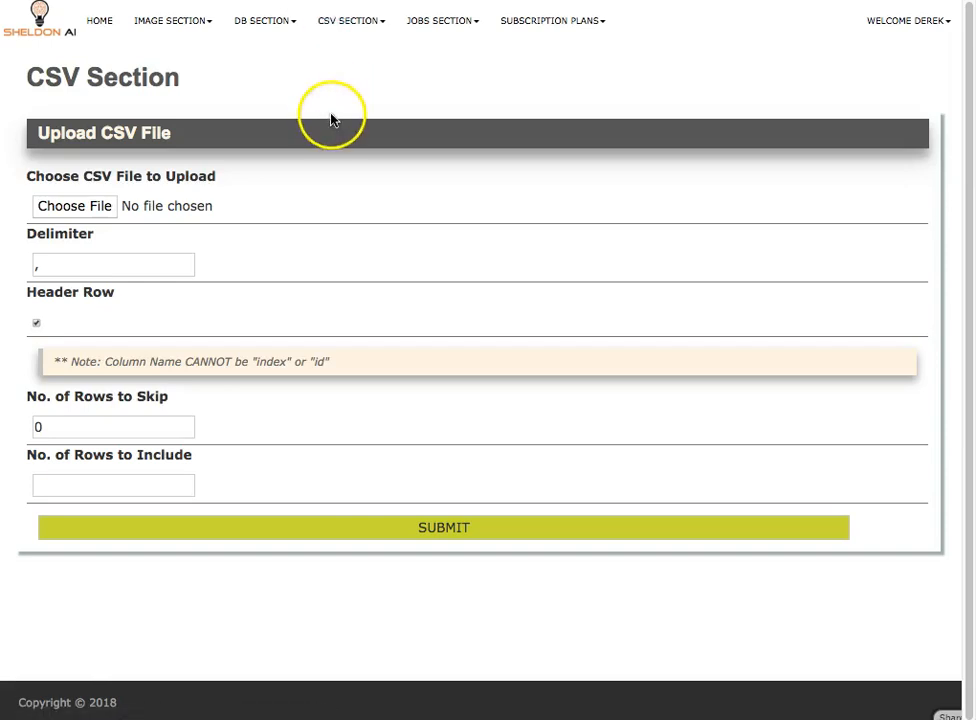
{"action": "left_click", "coordinate": [75, 209]}
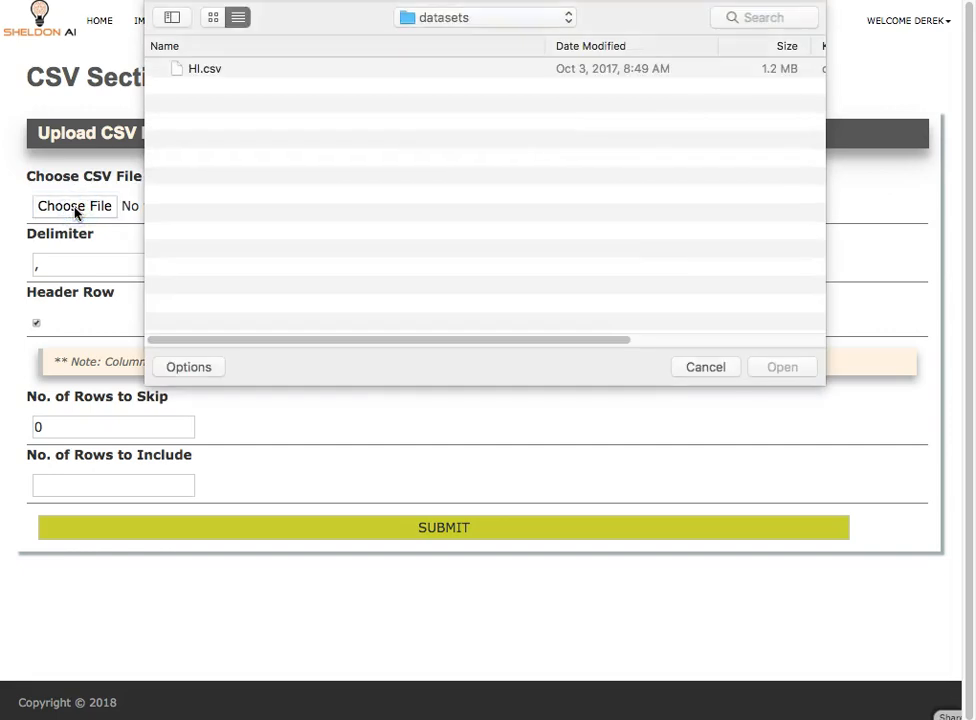
{"action": "double_click", "coordinate": [205, 70]}
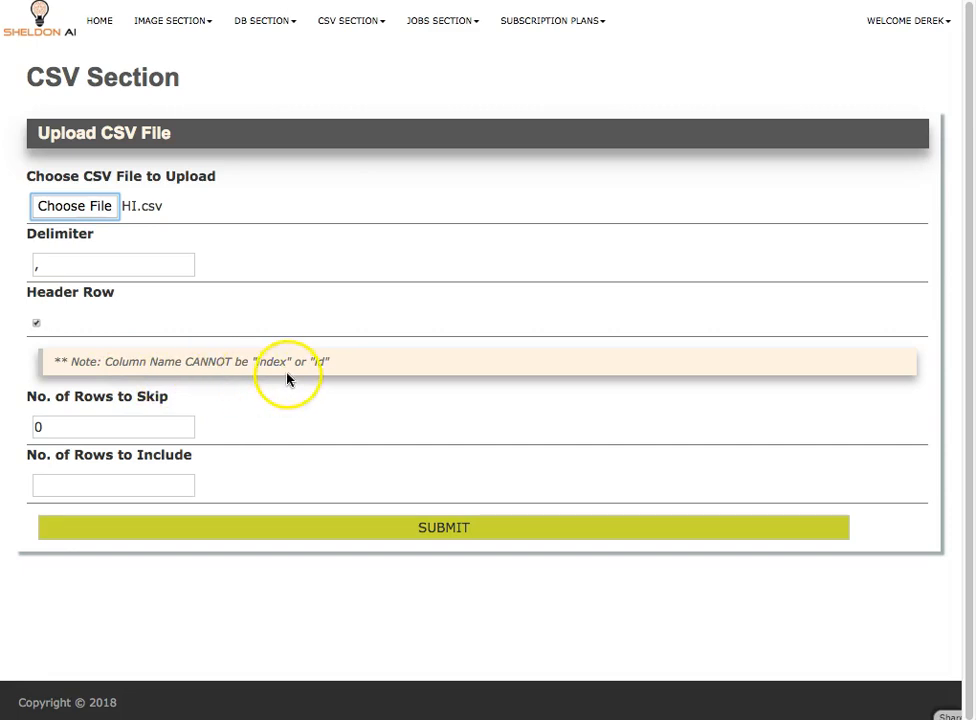
{"action": "left_click", "coordinate": [427, 531]}
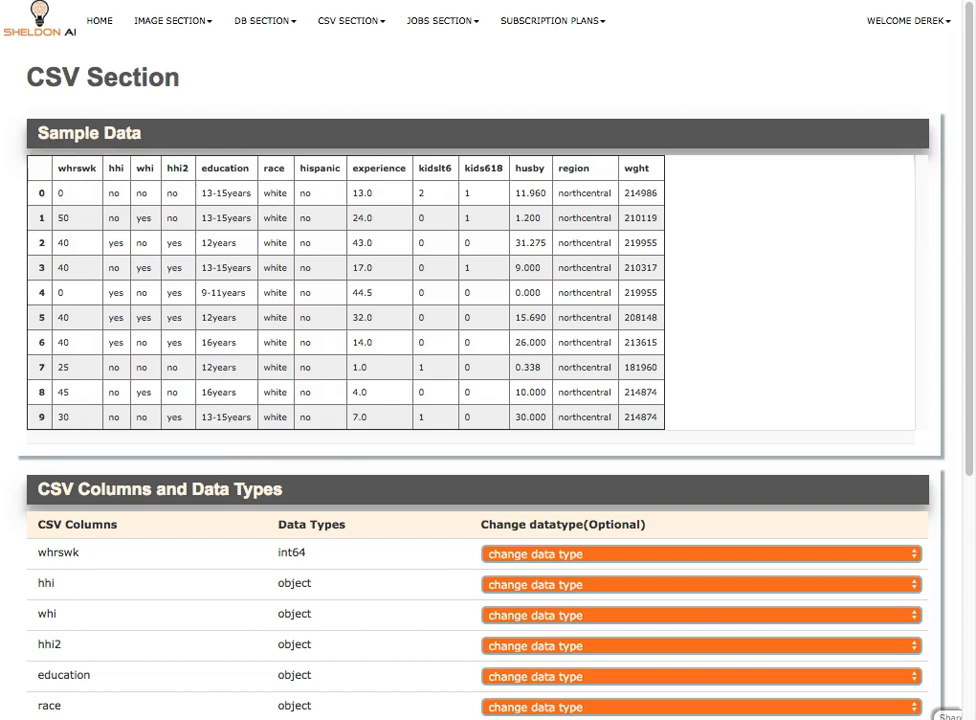
Review the document describing the dataset's columns and the data types detected for each CSV column.
{"action": "left_click", "coordinate": [972, 400]}
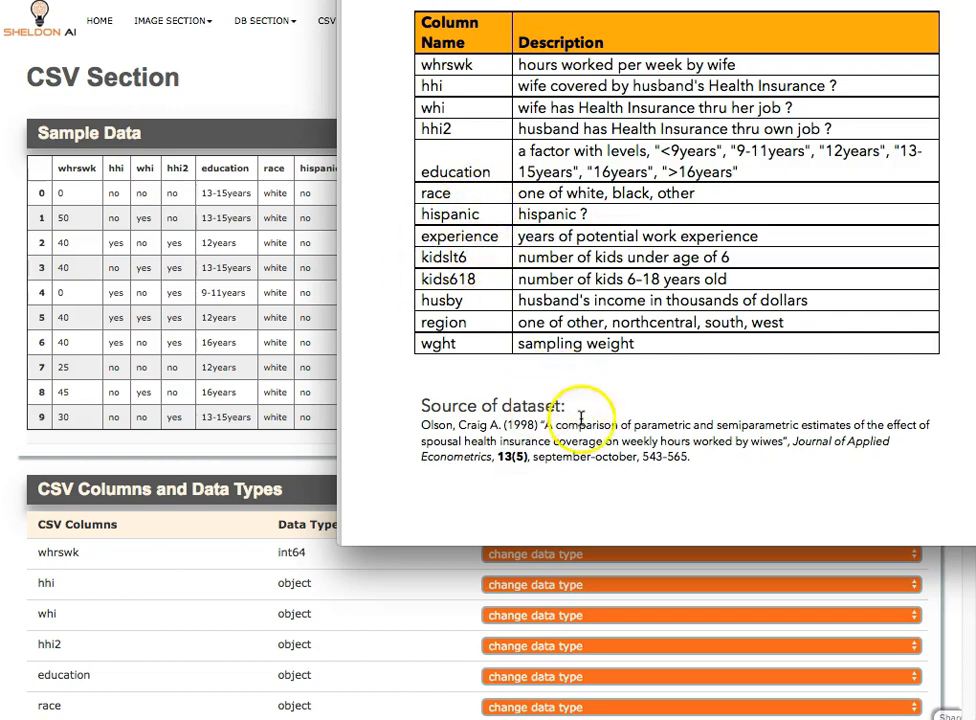
{"action": "left_click", "coordinate": [289, 82]}
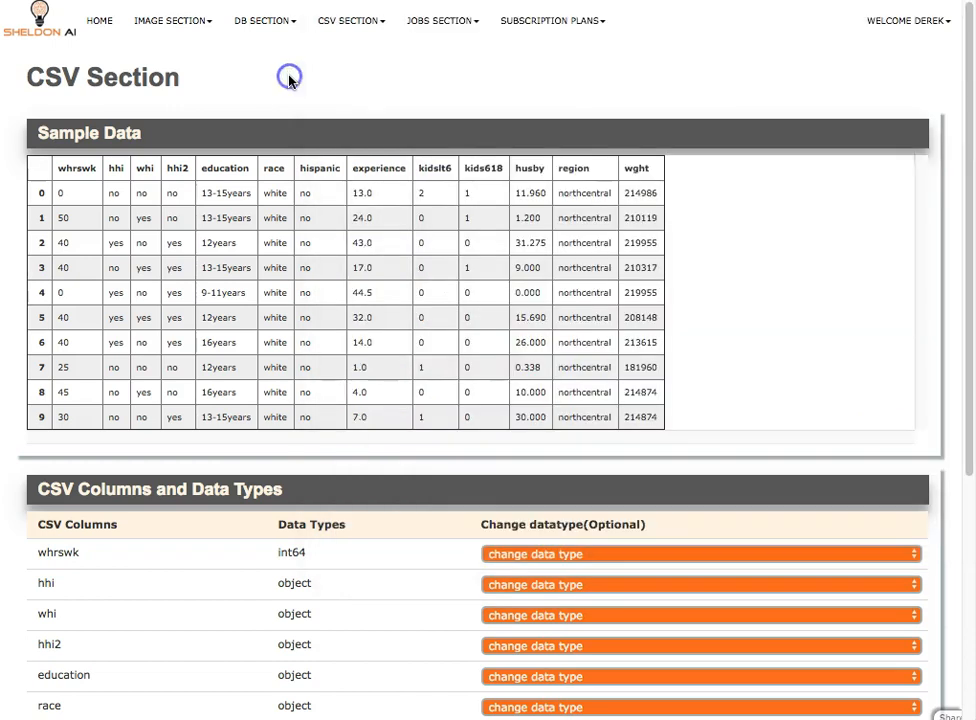
{"action": "scroll", "coordinate": [395, 432], "scroll_direction": "down", "scroll_amount": 3}
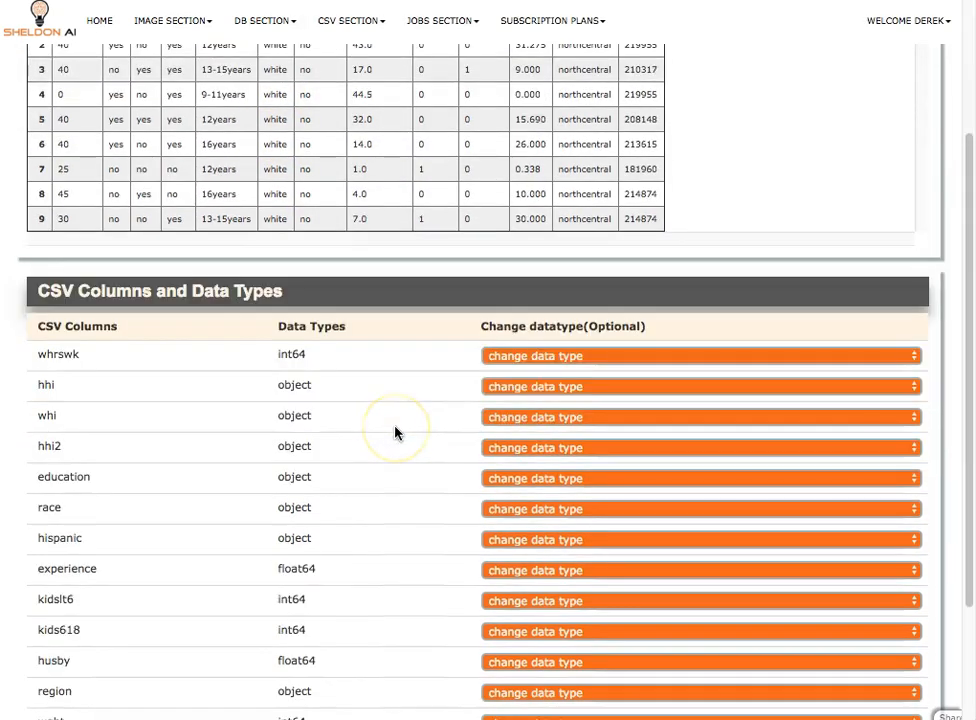
{"action": "scroll", "coordinate": [395, 432], "scroll_direction": "down", "scroll_amount": 2}
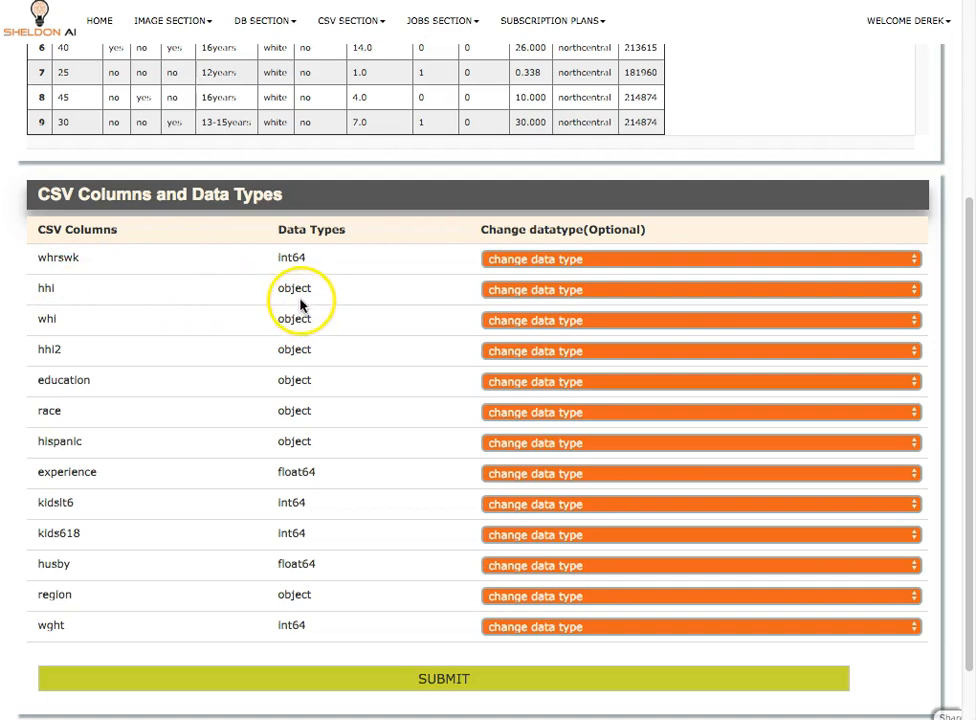
Examine the data types offered for the hhi column and compare them with its sample values.
{"action": "left_click", "coordinate": [530, 292]}
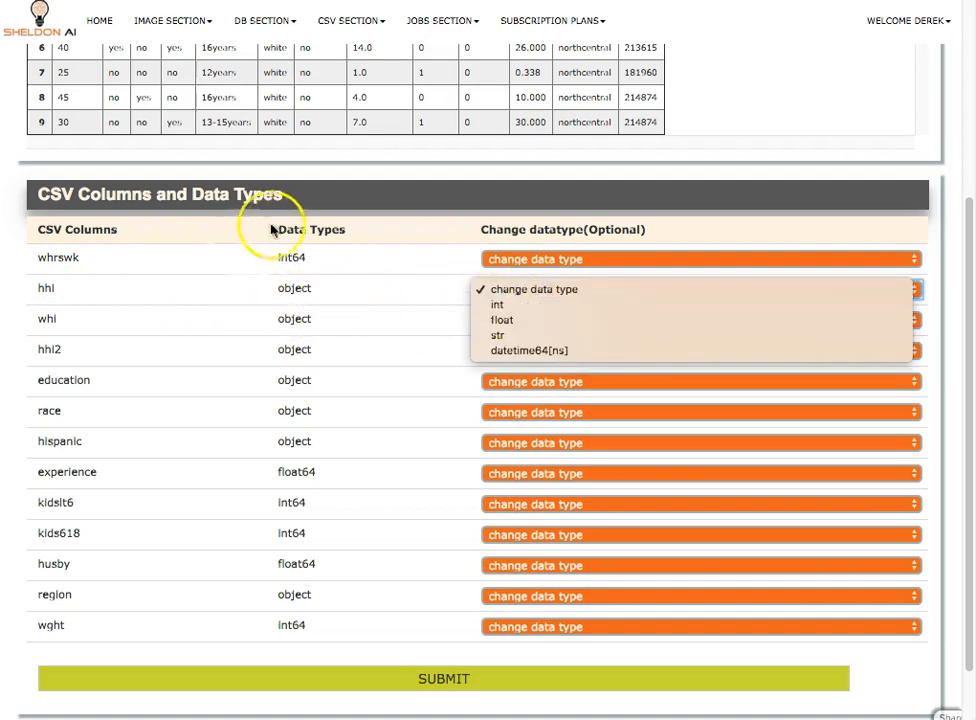
{"action": "left_click", "coordinate": [418, 290]}
{"action": "scroll", "coordinate": [403, 290], "scroll_direction": "up", "scroll_amount": 3}
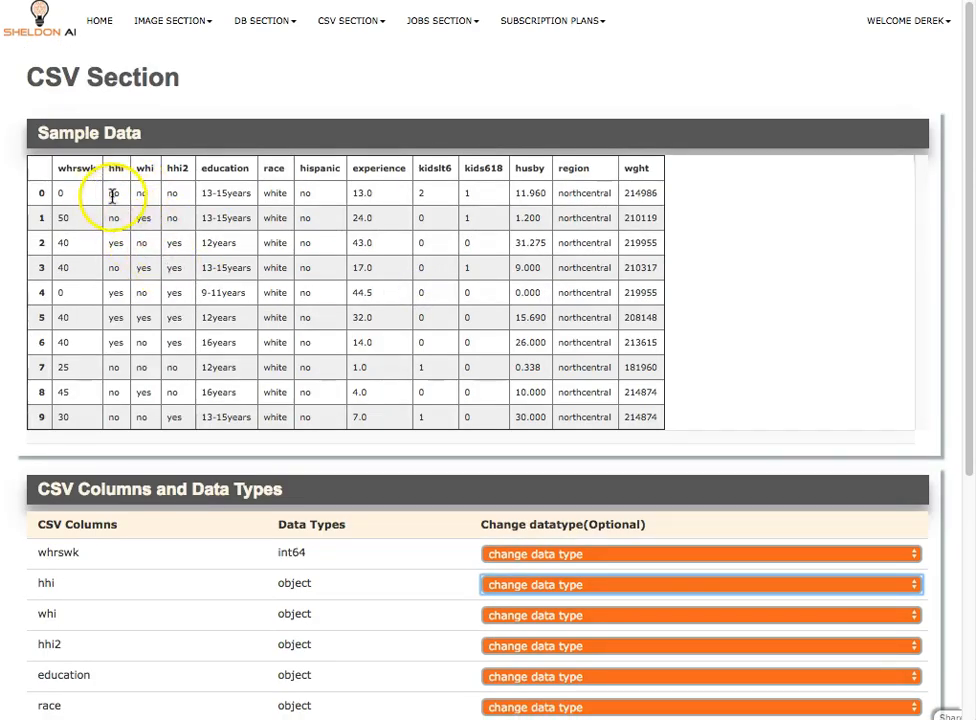
{"action": "scroll", "coordinate": [371, 360], "scroll_direction": "down", "scroll_amount": 3}
{"action": "scroll", "coordinate": [425, 440], "scroll_direction": "down", "scroll_amount": 2}
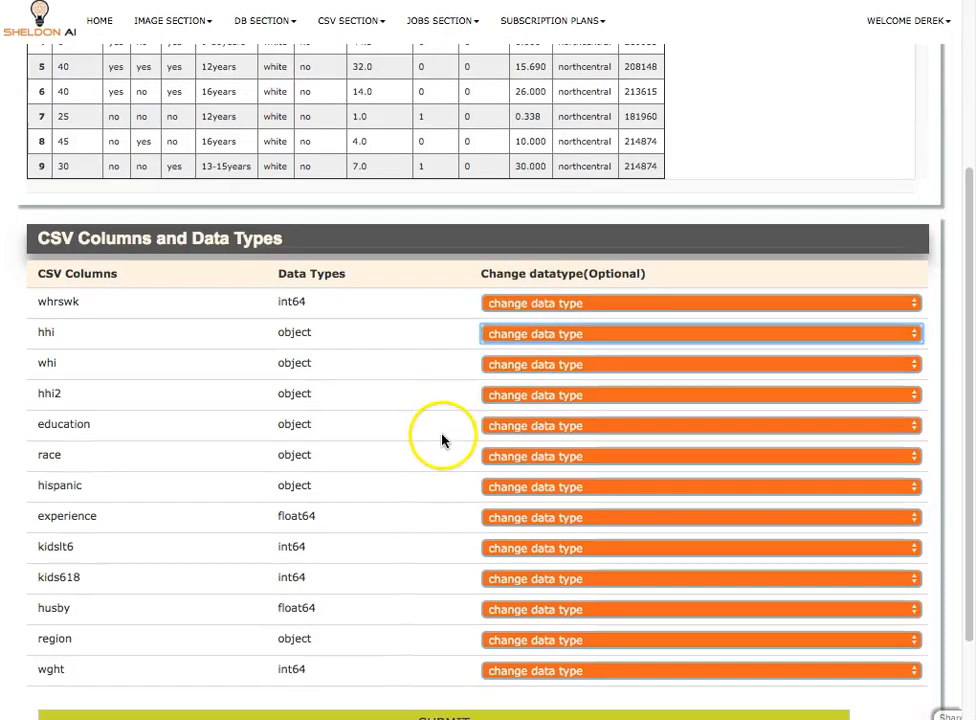
{"action": "scroll", "coordinate": [445, 438], "scroll_direction": "down", "scroll_amount": 1}
{"action": "left_click", "coordinate": [529, 263]}
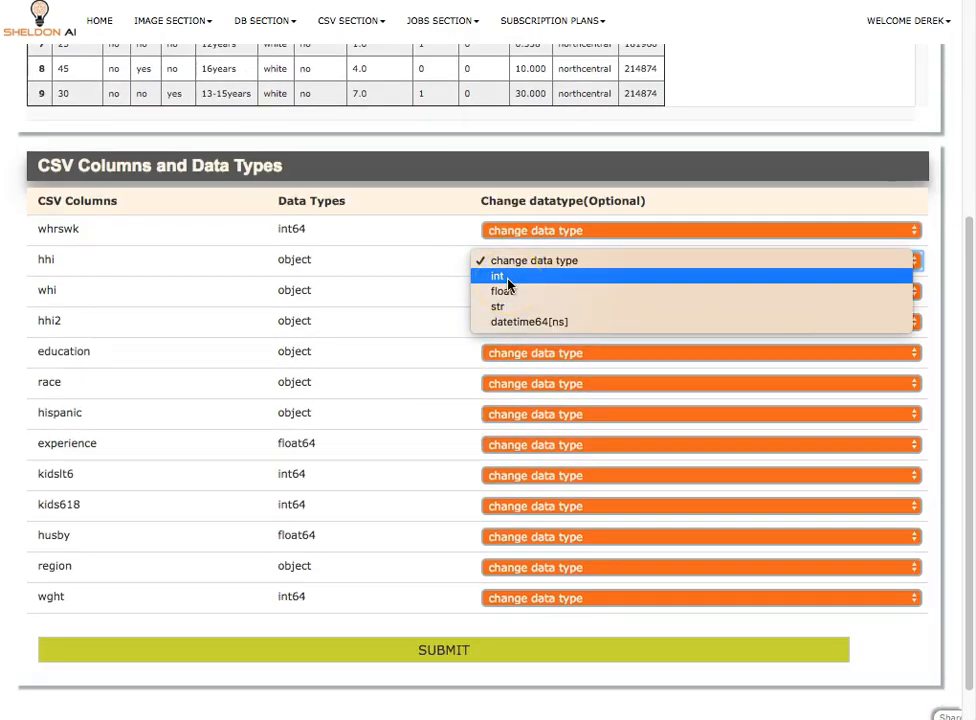
{"action": "left_click", "coordinate": [384, 265]}
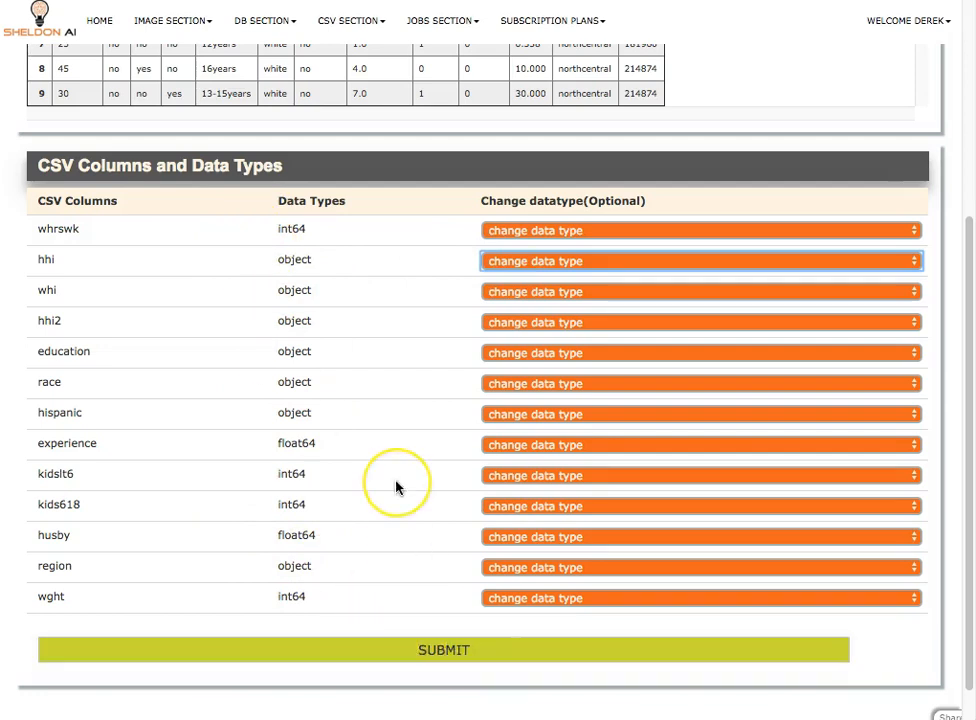
Check the data type options for the experience column and submit all columns with their detected data types.
{"action": "scroll", "coordinate": [397, 487], "scroll_direction": "down", "scroll_amount": 1}
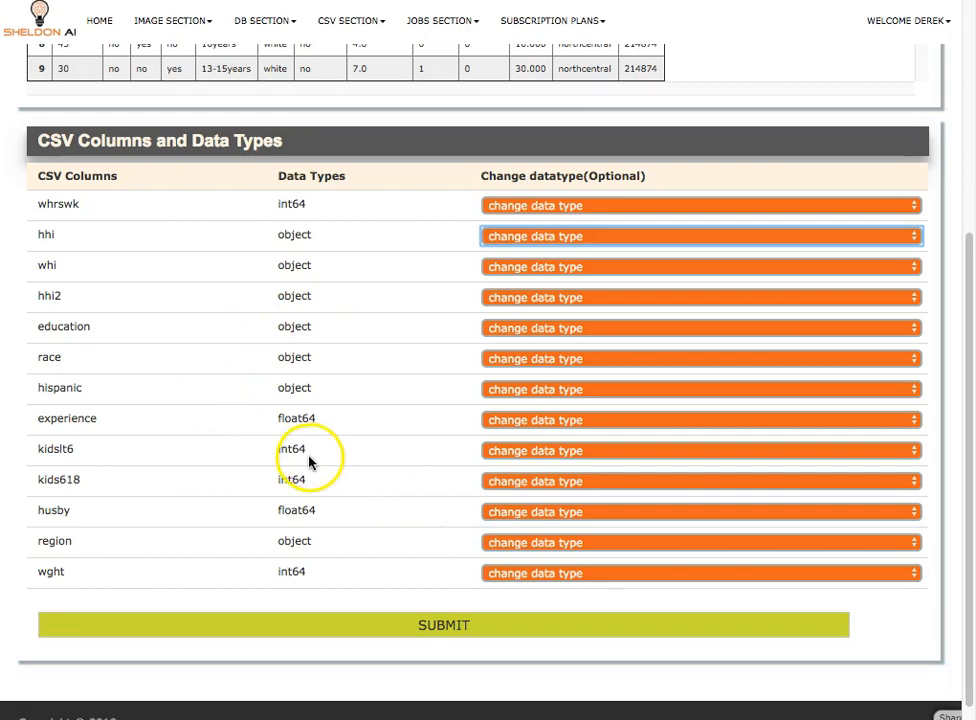
{"action": "left_click", "coordinate": [527, 424]}
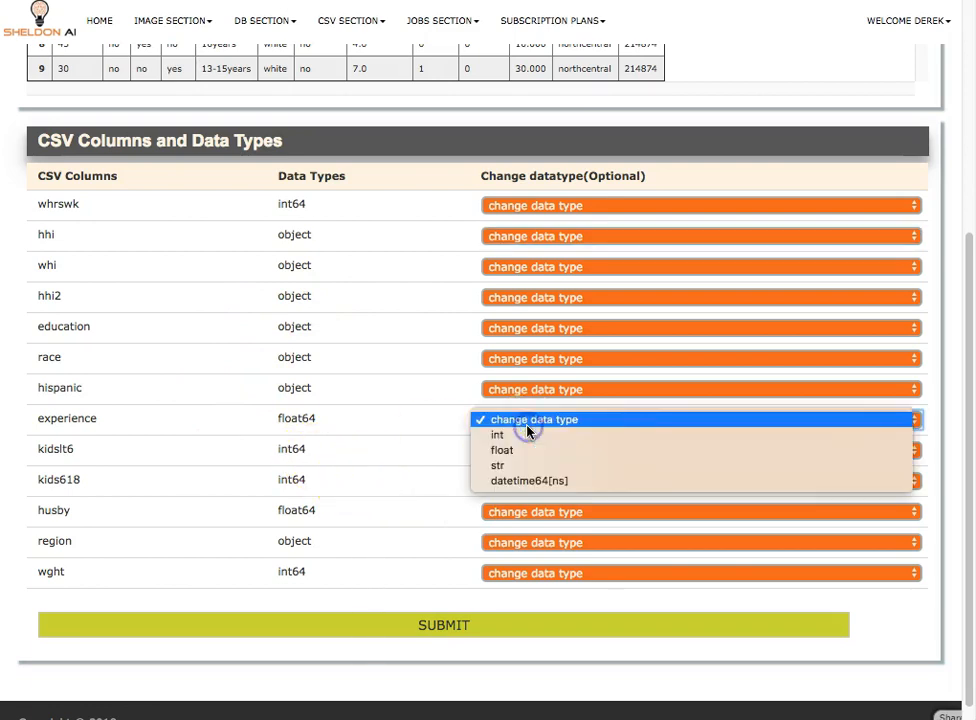
{"action": "left_click", "coordinate": [418, 523]}
{"action": "scroll", "coordinate": [425, 545], "scroll_direction": "down", "scroll_amount": 1}
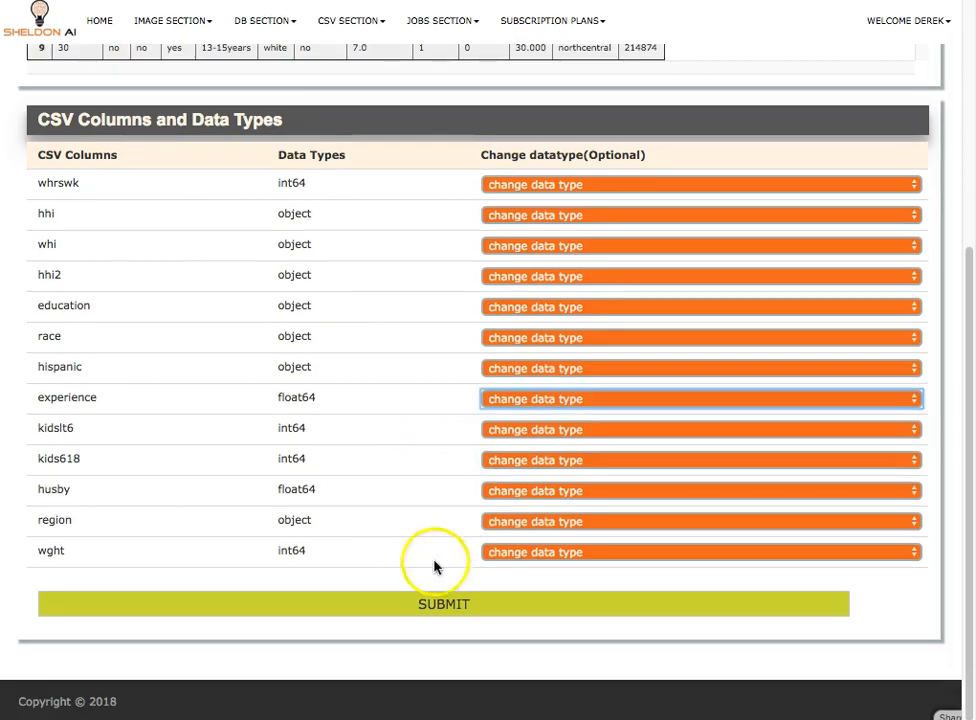
{"action": "left_click", "coordinate": [440, 613]}
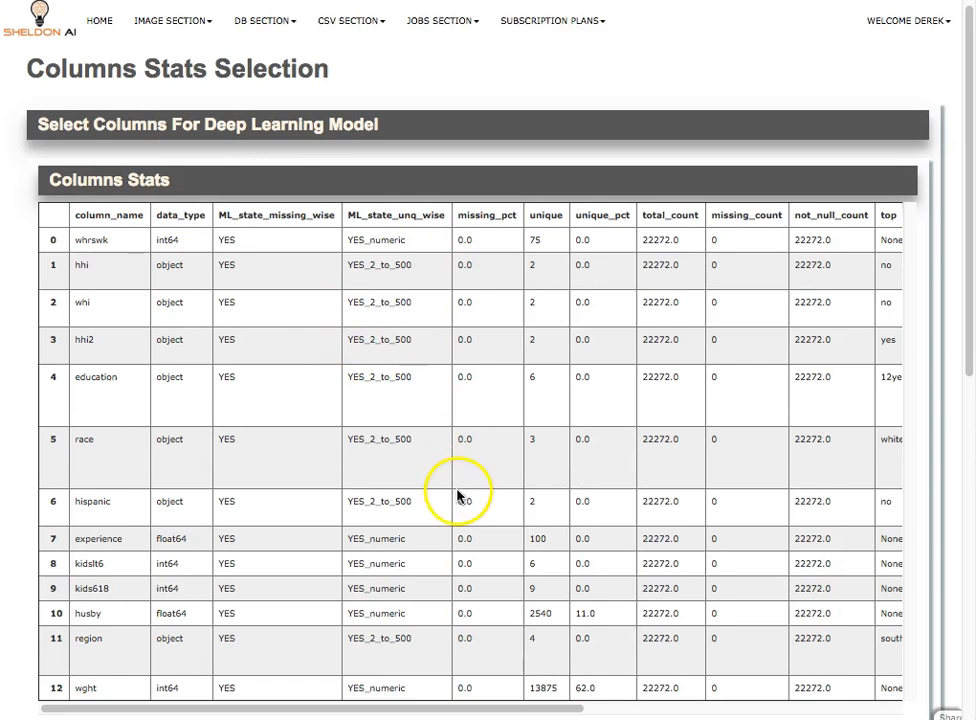
Examine the Columns Stats table for each column's missing values, unique values and suitability for machine learning.
{"action": "scroll", "coordinate": [457, 495], "scroll_direction": "down", "scroll_amount": 1}
{"action": "scroll", "coordinate": [457, 495], "scroll_direction": "up", "scroll_amount": 1}
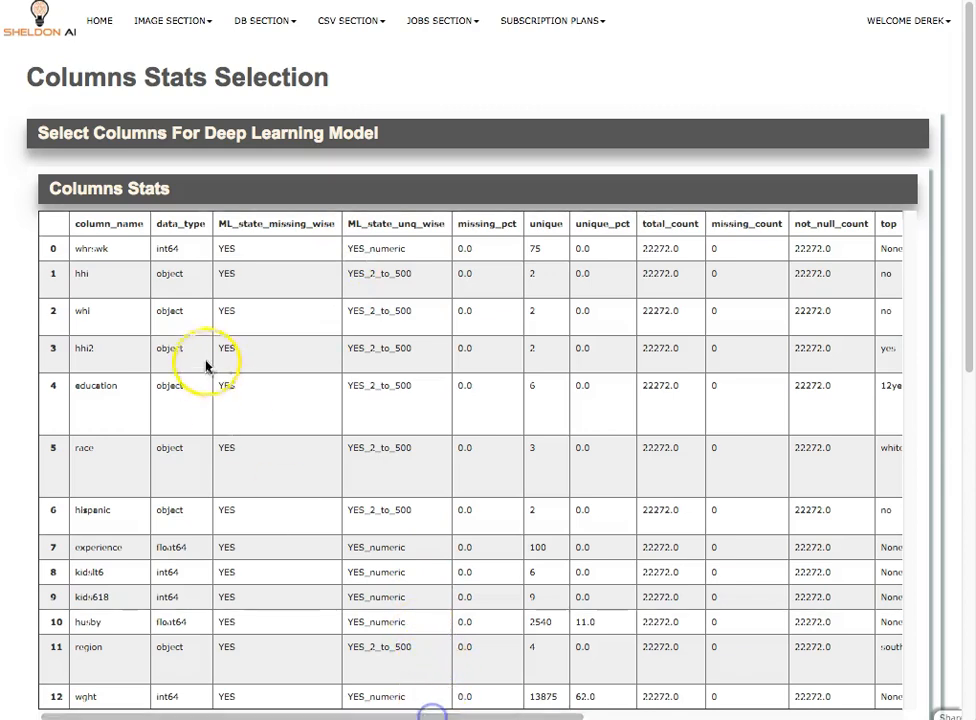
{"action": "left_click", "coordinate": [97, 238]}
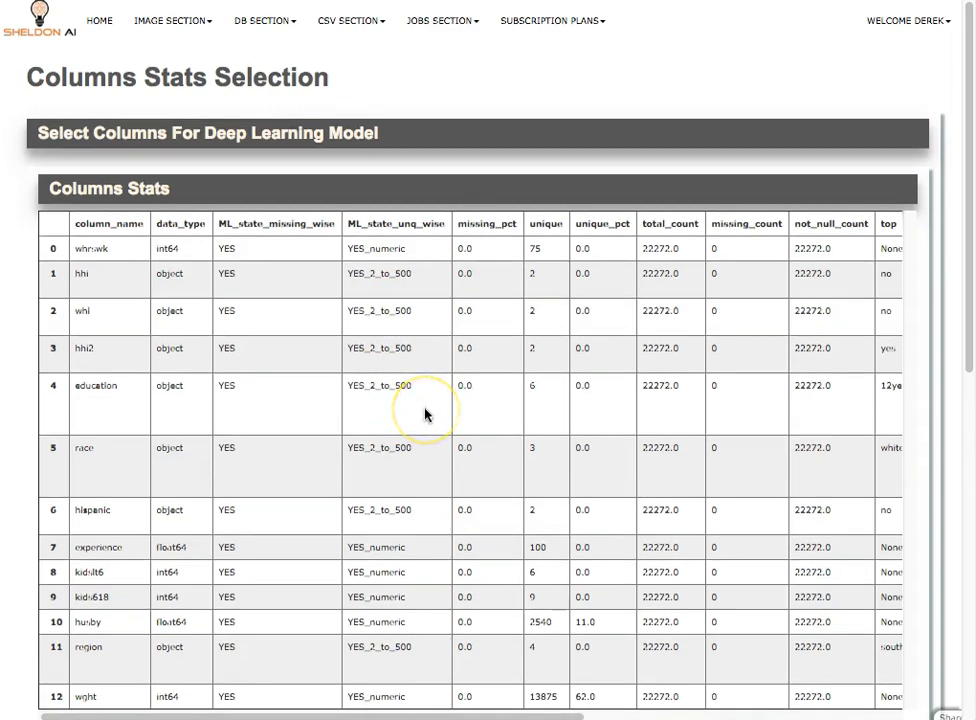
{"action": "scroll", "coordinate": [425, 414], "scroll_direction": "down", "scroll_amount": 1}
{"action": "scroll", "coordinate": [425, 414], "scroll_direction": "down", "scroll_amount": 4}
{"action": "scroll", "coordinate": [425, 414], "scroll_direction": "up", "scroll_amount": 1}
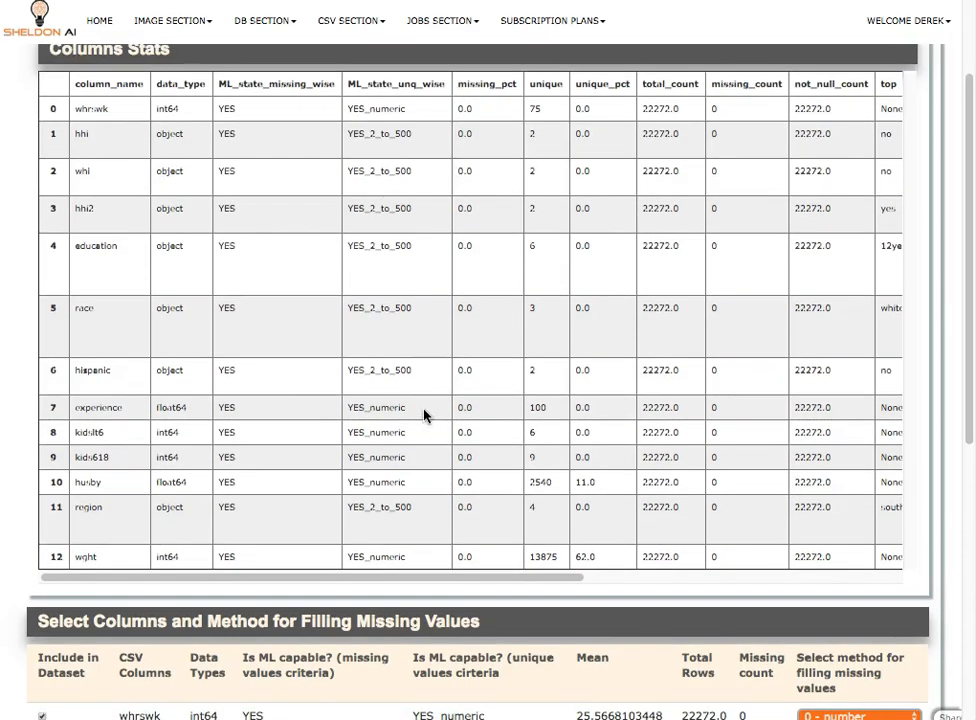
{"action": "scroll", "coordinate": [430, 310], "scroll_direction": "down", "scroll_amount": 2}
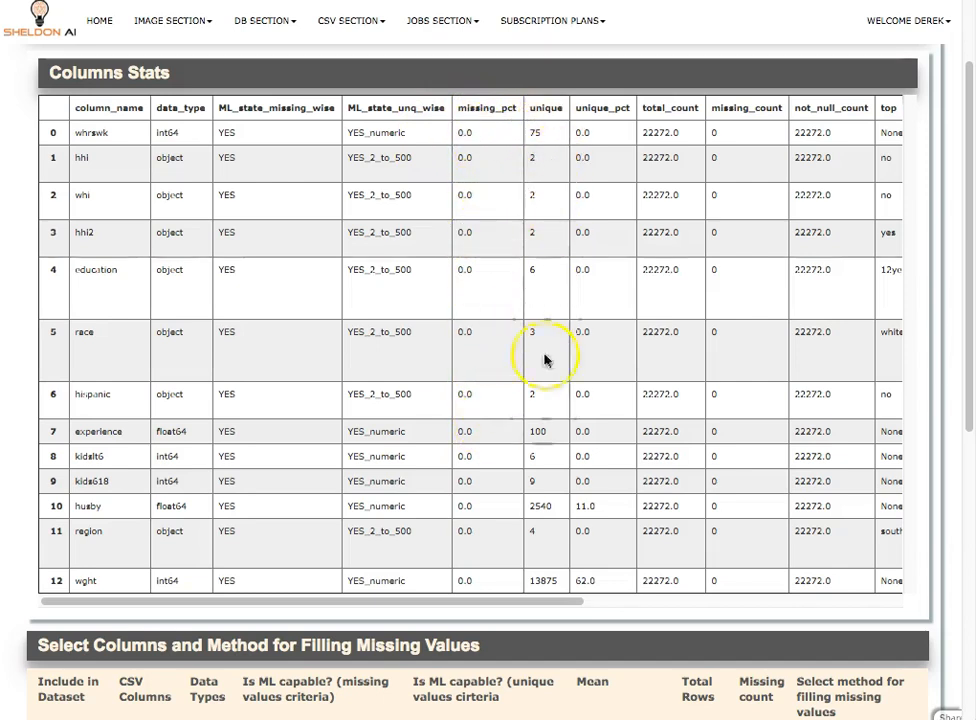
Examine the remaining statistics in the Columns Stats table, from the unique percentages through the top_5_val column.
{"action": "left_click", "coordinate": [565, 601]}
{"action": "left_click_drag", "start_coordinate": [567, 601], "coordinate": [902, 625]}
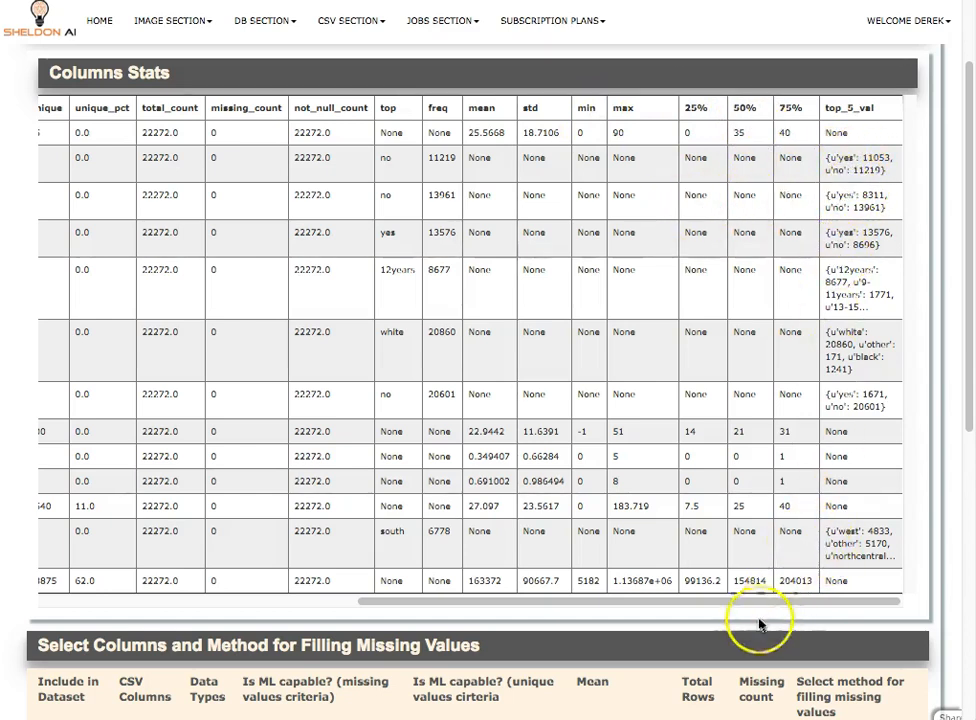
{"action": "scroll", "coordinate": [436, 577], "scroll_direction": "down", "scroll_amount": 3}
{"action": "left_click_drag", "start_coordinate": [471, 470], "coordinate": [109, 465]}
{"action": "scroll", "coordinate": [292, 470], "scroll_direction": "down", "scroll_amount": 1}
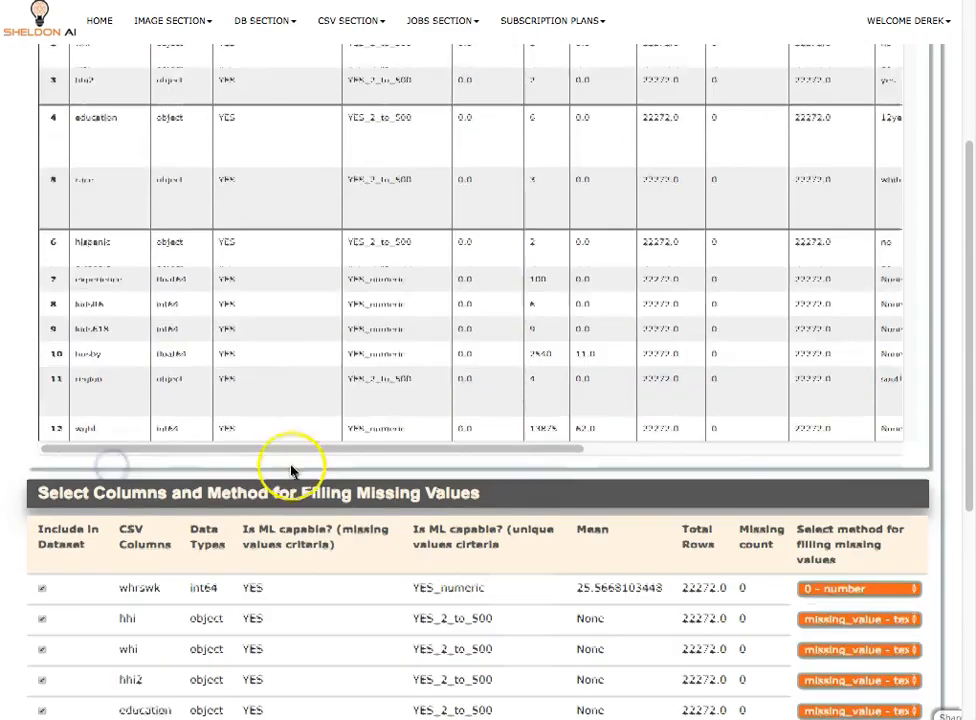
Review the column selection table and the methods offered for filling missing values in the whrswk column.
{"action": "scroll", "coordinate": [344, 516], "scroll_direction": "down", "scroll_amount": 6}
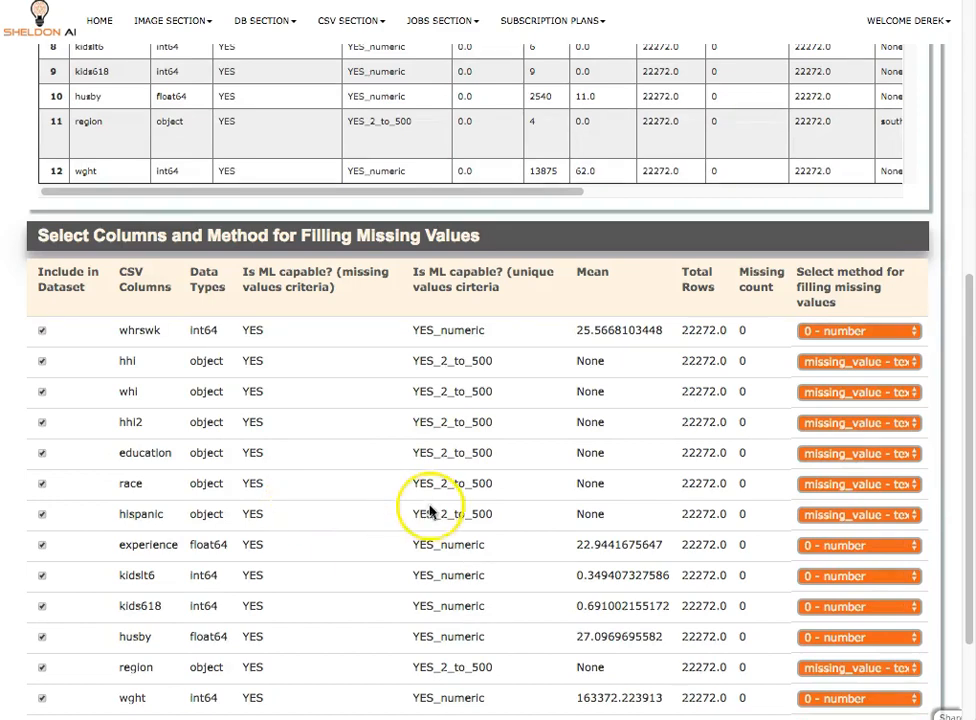
{"action": "scroll", "coordinate": [430, 511], "scroll_direction": "down", "scroll_amount": 2}
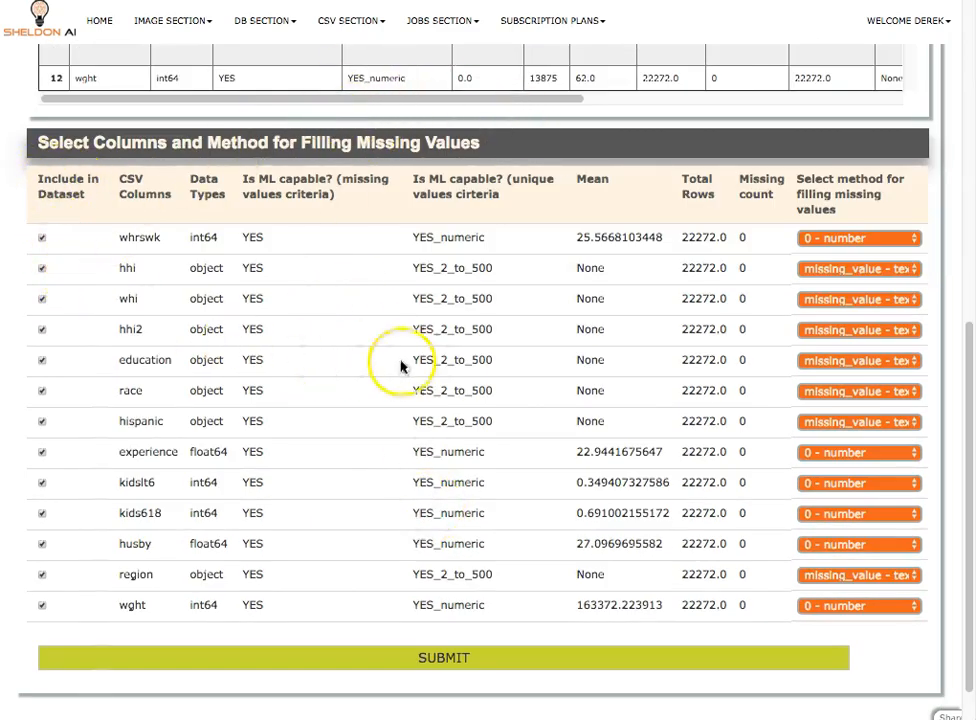
{"action": "left_click", "coordinate": [825, 240]}
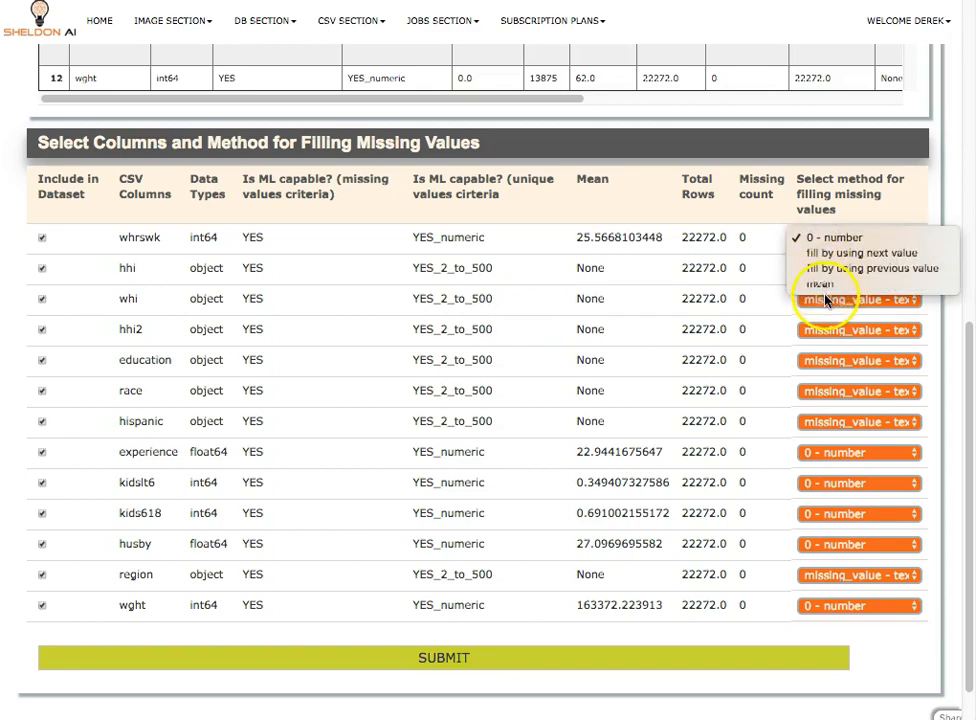
{"action": "left_click", "coordinate": [828, 240]}
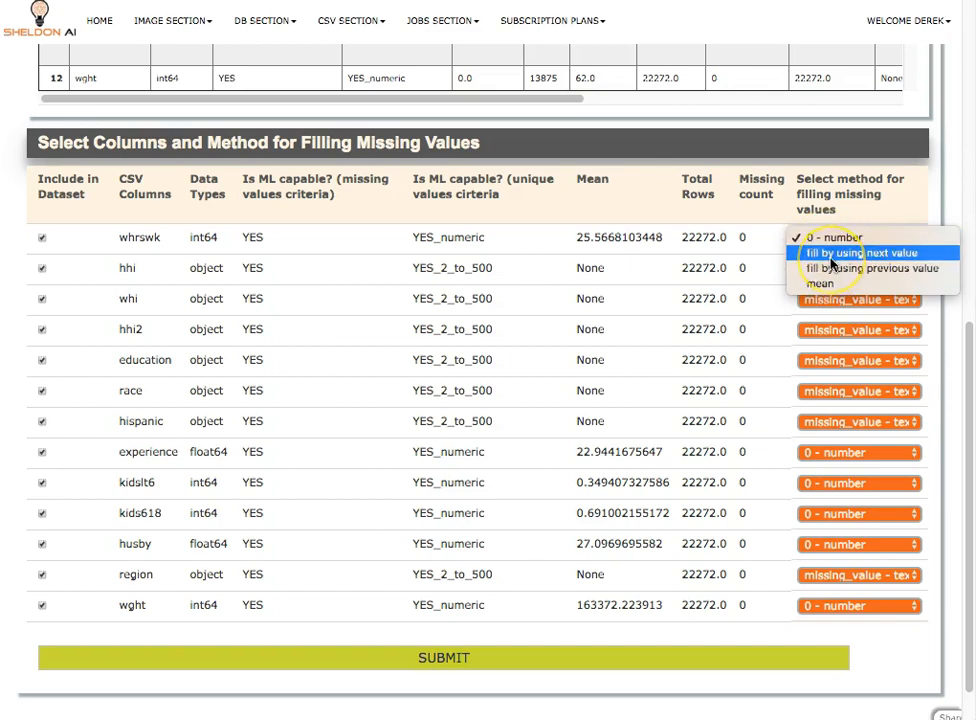
{"action": "left_click", "coordinate": [832, 272]}
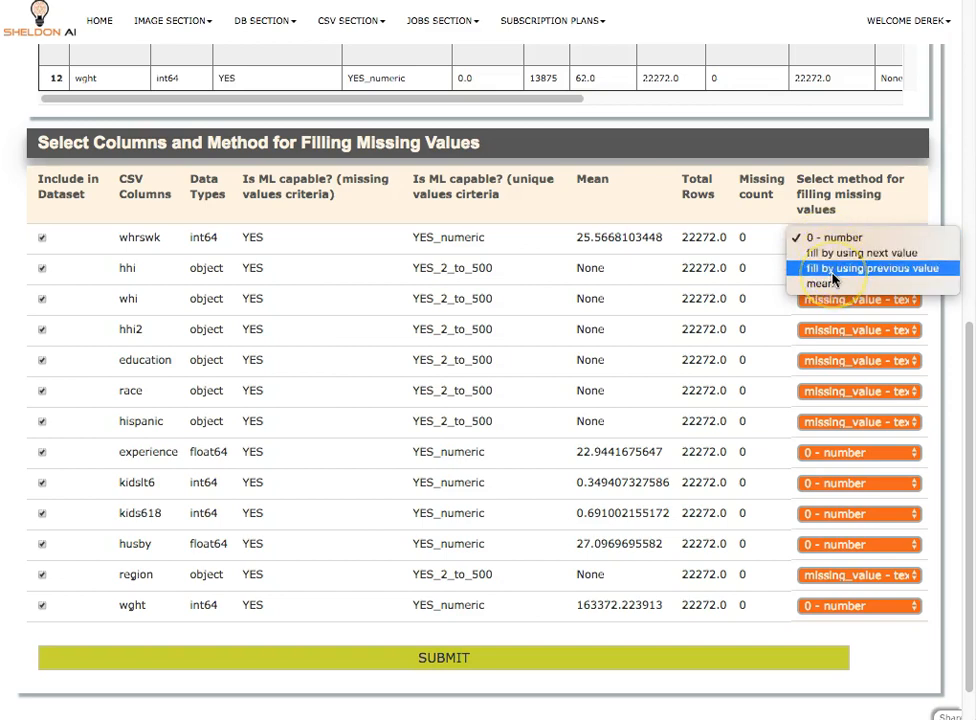
{"action": "left_click", "coordinate": [755, 300]}
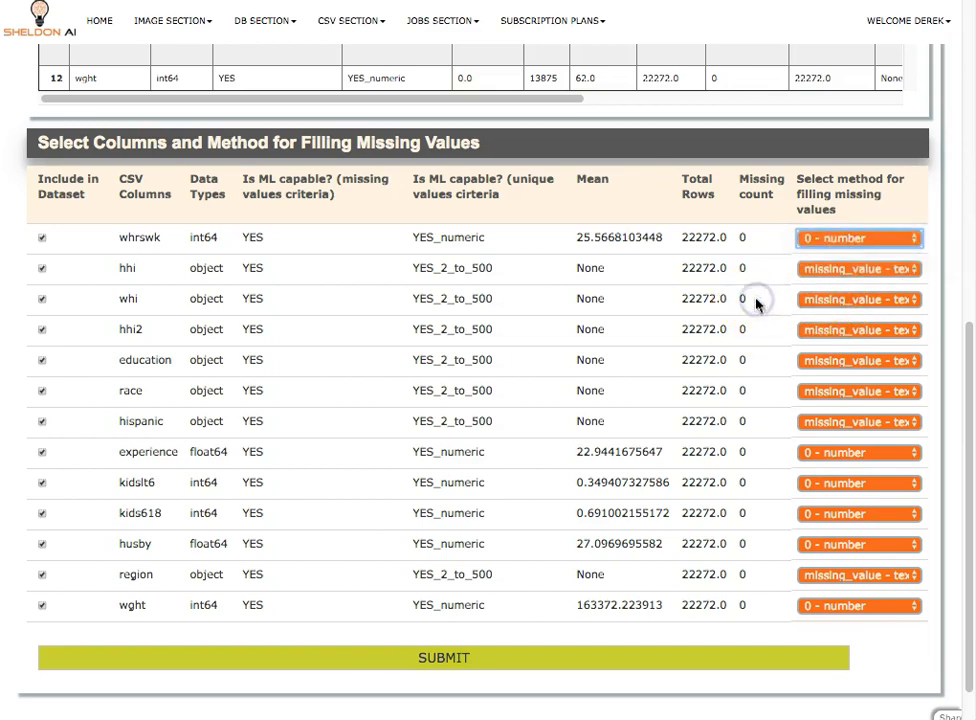
Check the missing-value filling options for hhi and submit all columns with their default filling methods.
{"action": "left_click", "coordinate": [840, 274]}
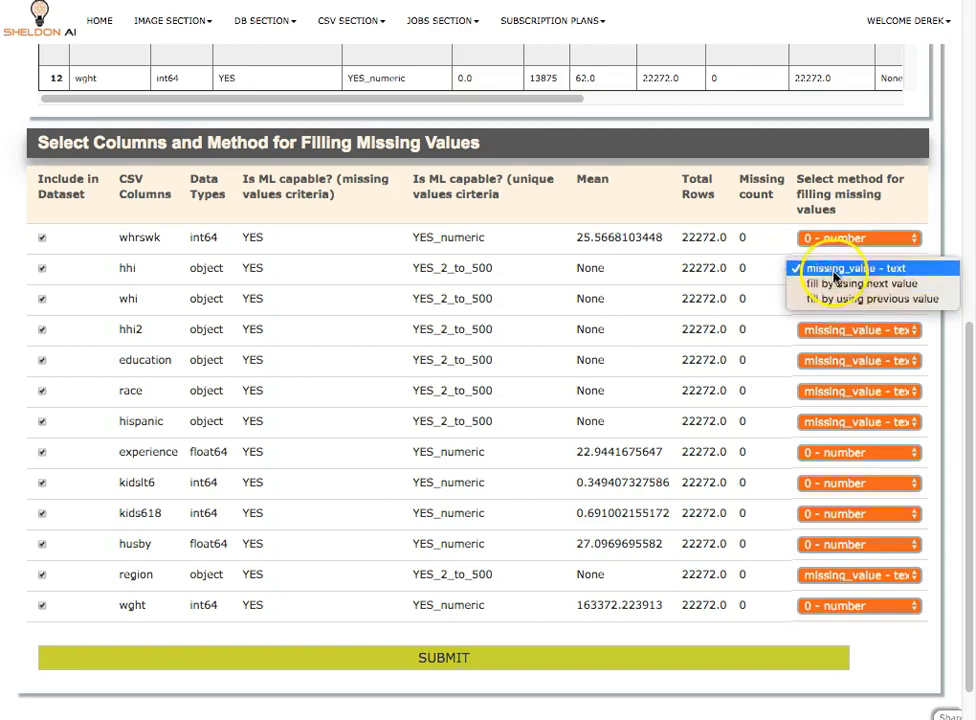
{"action": "left_click", "coordinate": [840, 306]}
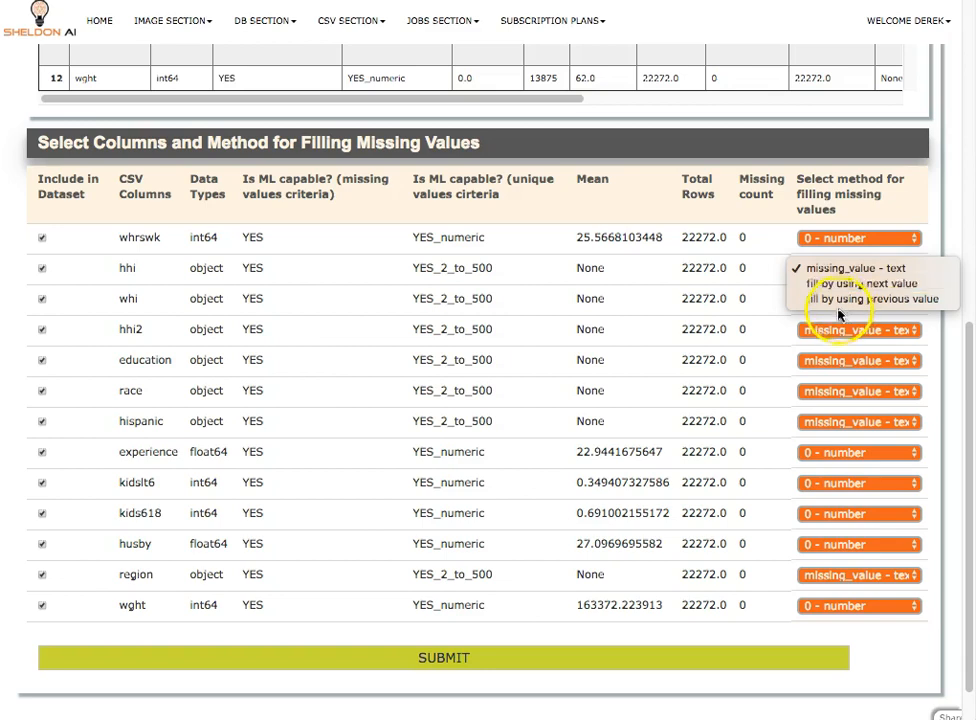
{"action": "left_click", "coordinate": [767, 313]}
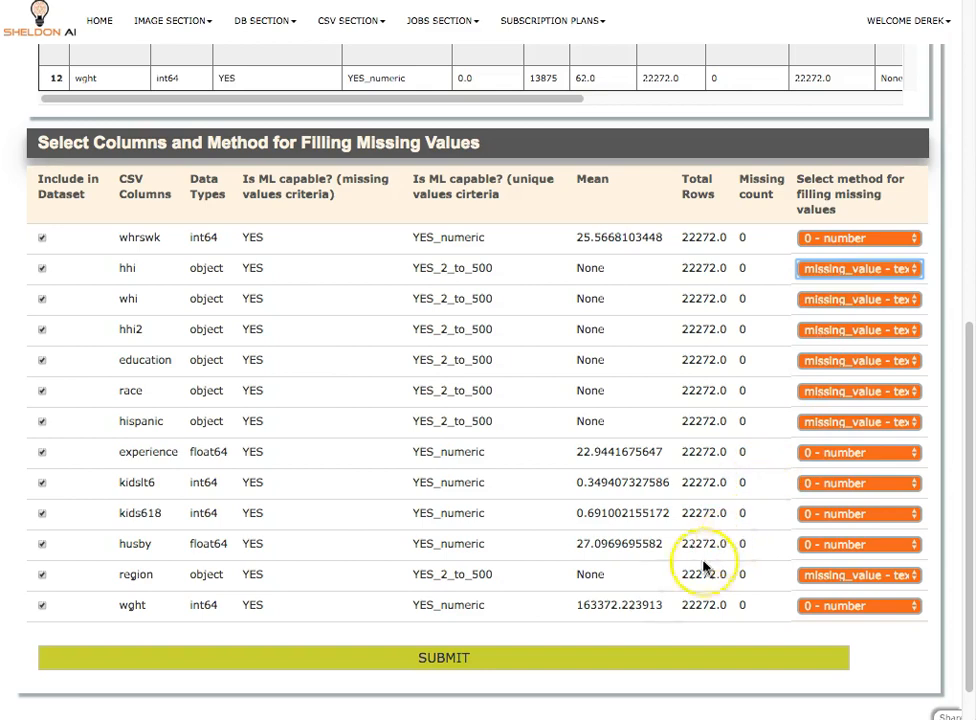
{"action": "scroll", "coordinate": [660, 585], "scroll_direction": "down", "scroll_amount": 1}
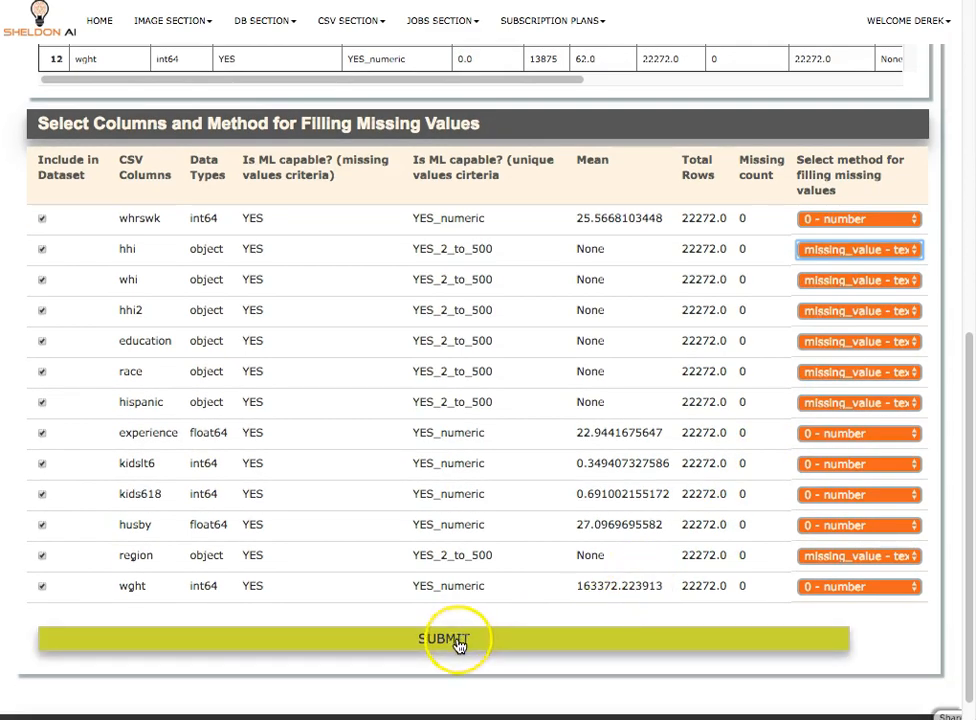
{"action": "left_click", "coordinate": [456, 641]}
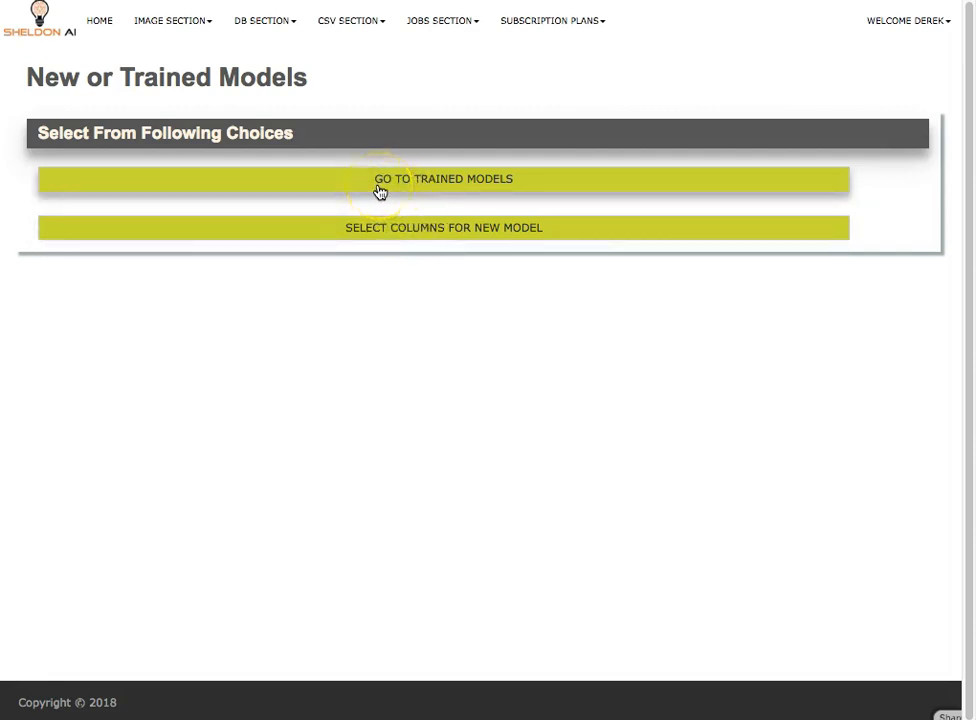
Choose to select columns for a new model and go through the dataset's column list.
{"action": "left_click", "coordinate": [428, 197]}
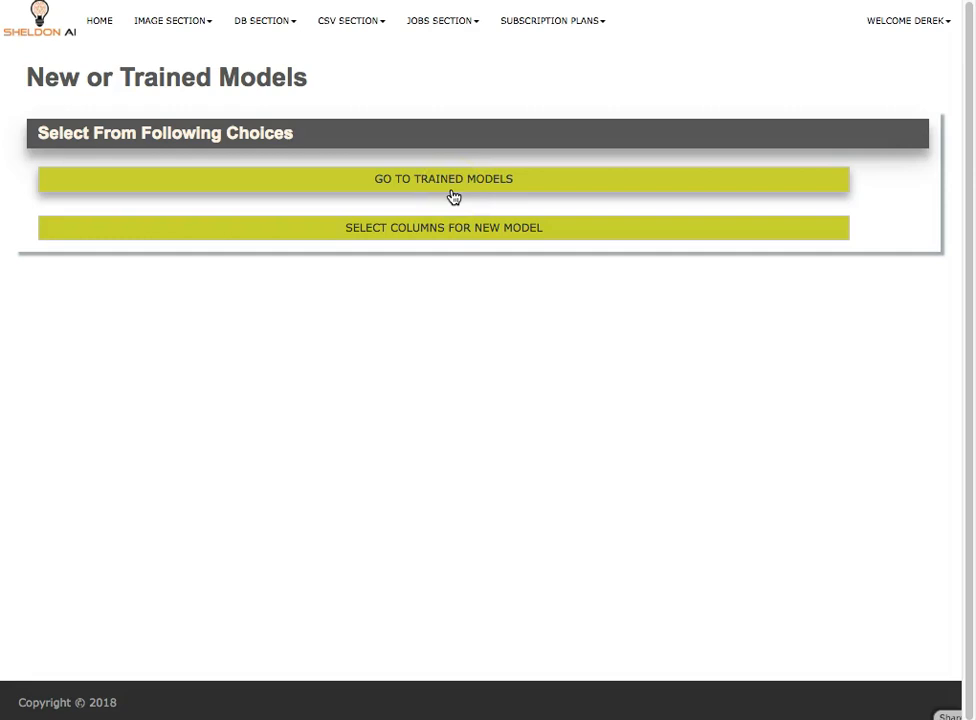
{"action": "left_click", "coordinate": [348, 236]}
{"action": "scroll", "coordinate": [420, 300], "scroll_direction": "down", "scroll_amount": 2}
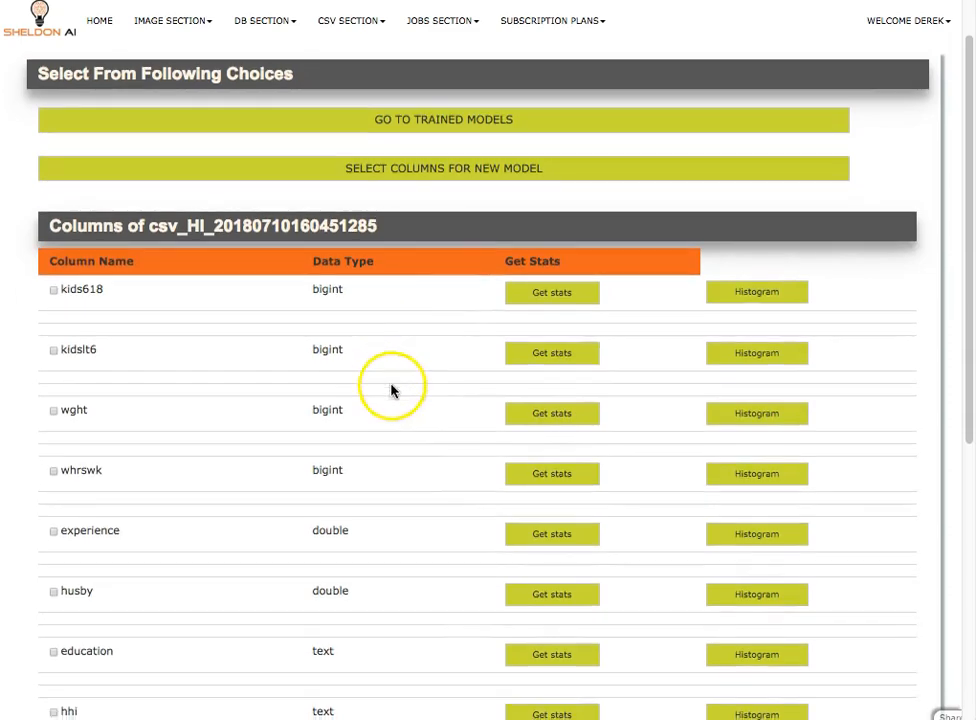
{"action": "scroll", "coordinate": [391, 390], "scroll_direction": "down", "scroll_amount": 3}
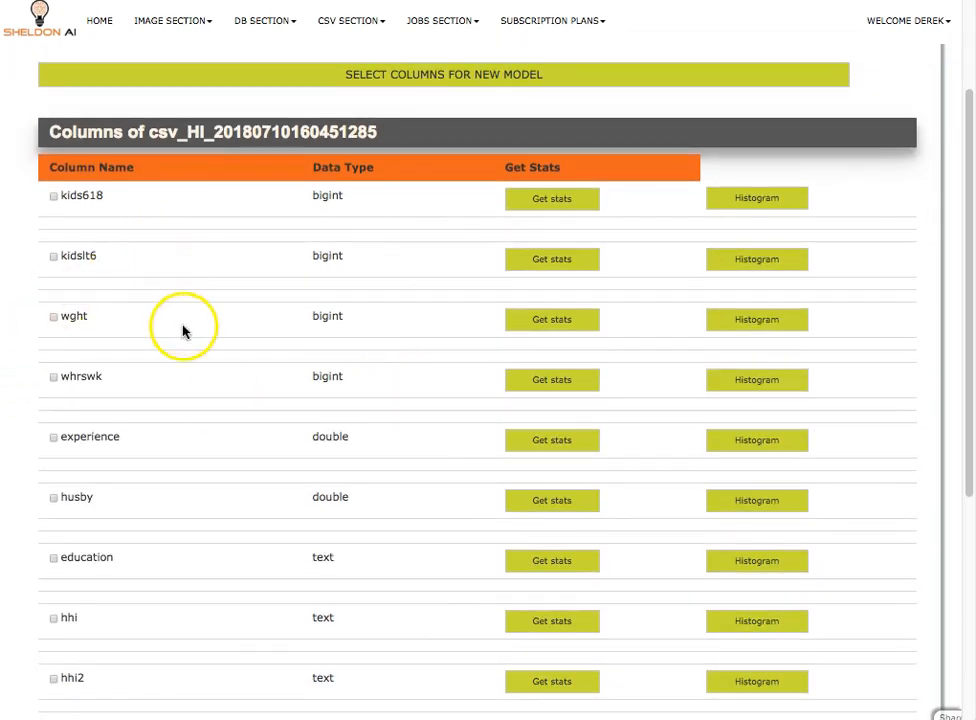
{"action": "scroll", "coordinate": [183, 331], "scroll_direction": "down", "scroll_amount": 2}
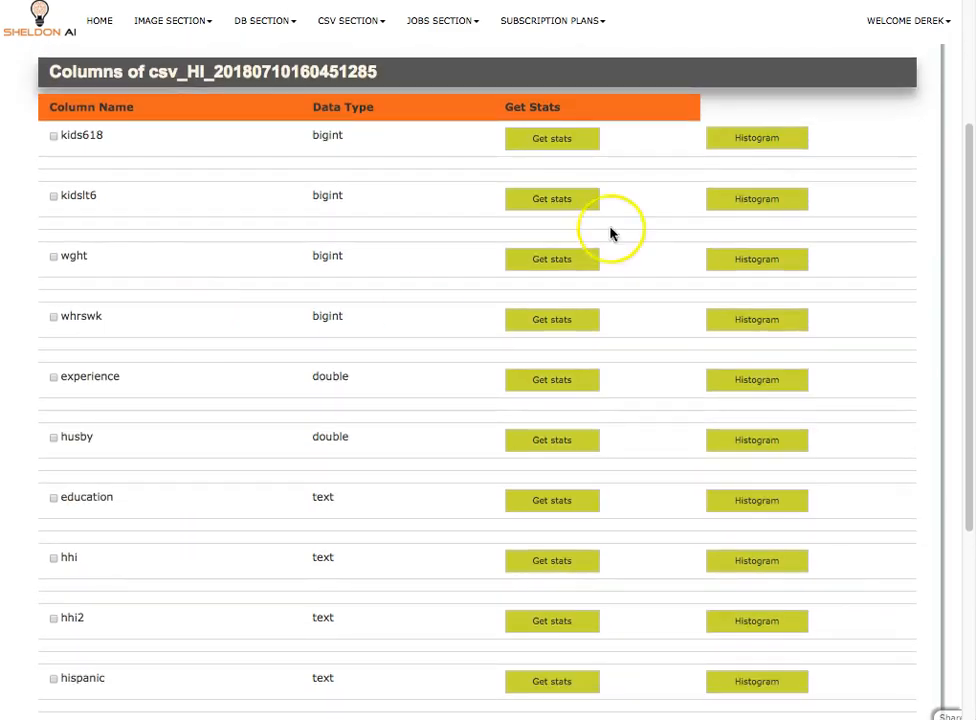
View the statistics and histogram of the kids618 column and include it in the new model.
{"action": "left_click", "coordinate": [555, 145]}
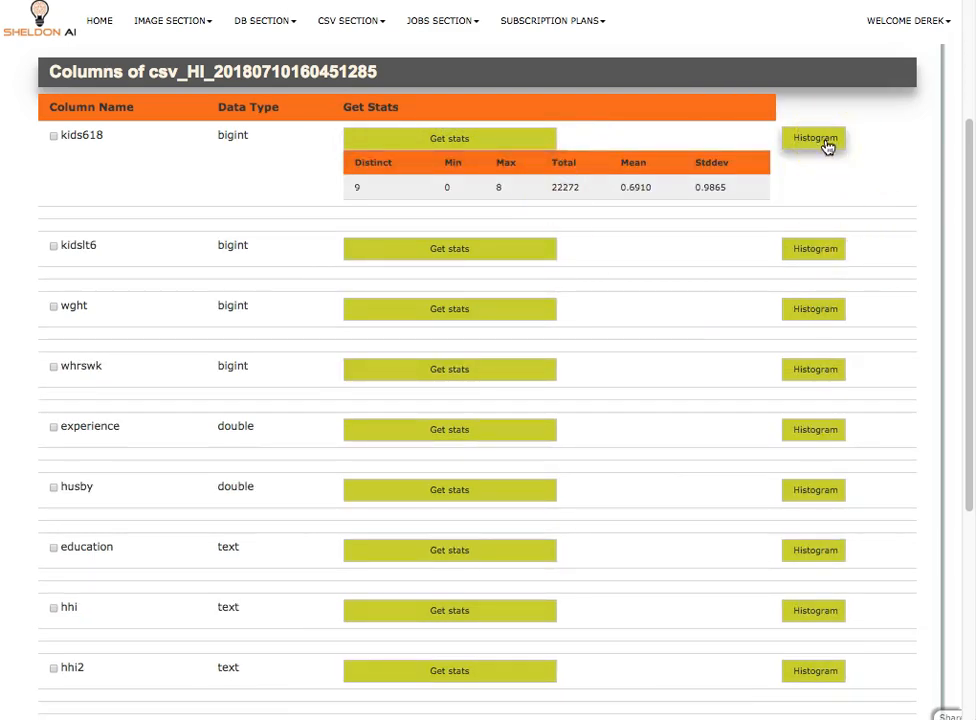
{"action": "left_click", "coordinate": [826, 143]}
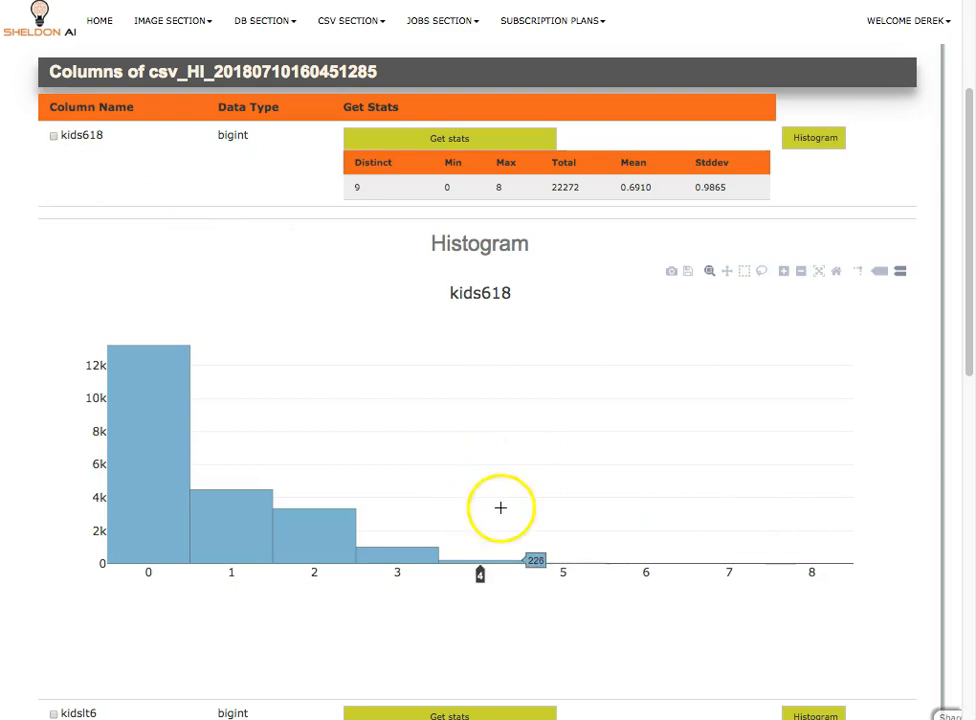
{"action": "left_click", "coordinate": [53, 135]}
Include the kidslt6 column in the new model and view its statistics and histogram.
{"action": "scroll", "coordinate": [120, 209], "scroll_direction": "down", "scroll_amount": 1}
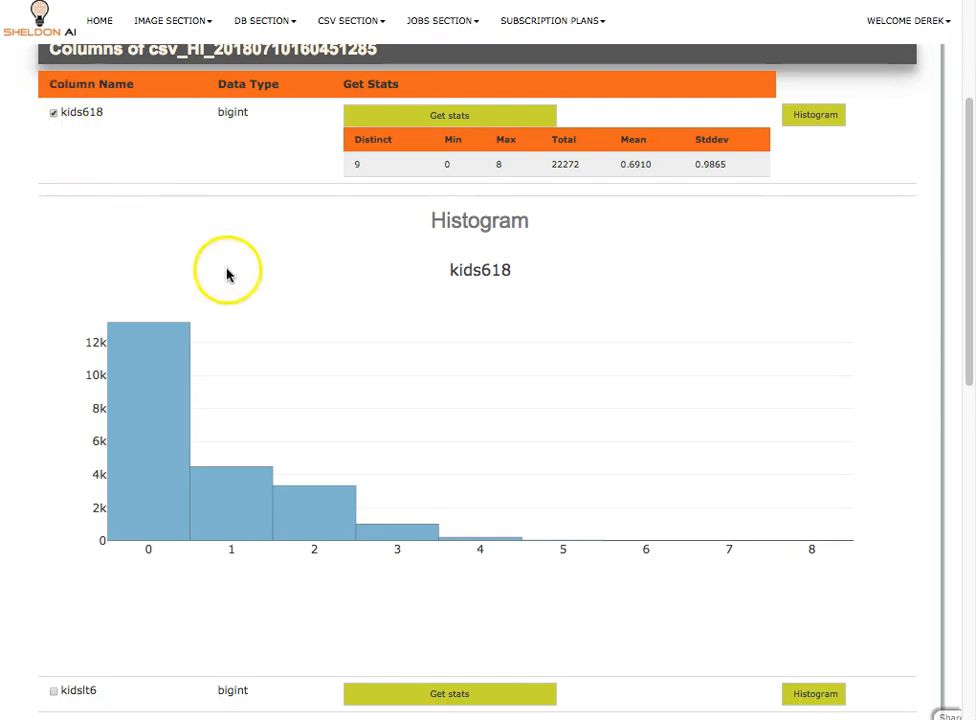
{"action": "scroll", "coordinate": [257, 362], "scroll_direction": "down", "scroll_amount": 5}
{"action": "scroll", "coordinate": [130, 390], "scroll_direction": "down", "scroll_amount": 1}
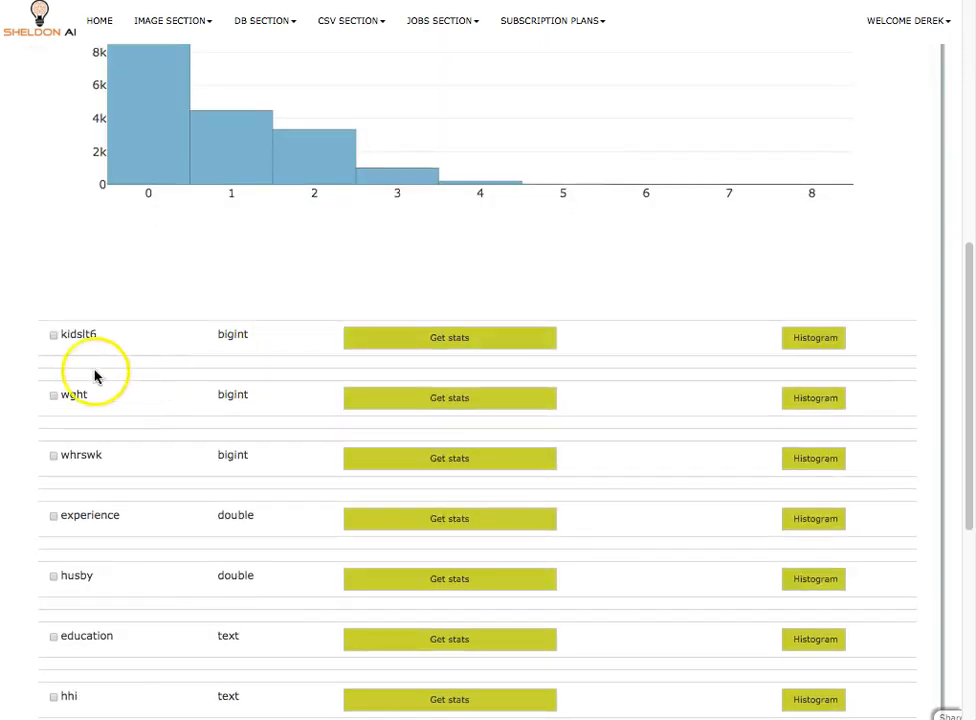
{"action": "left_click", "coordinate": [53, 332]}
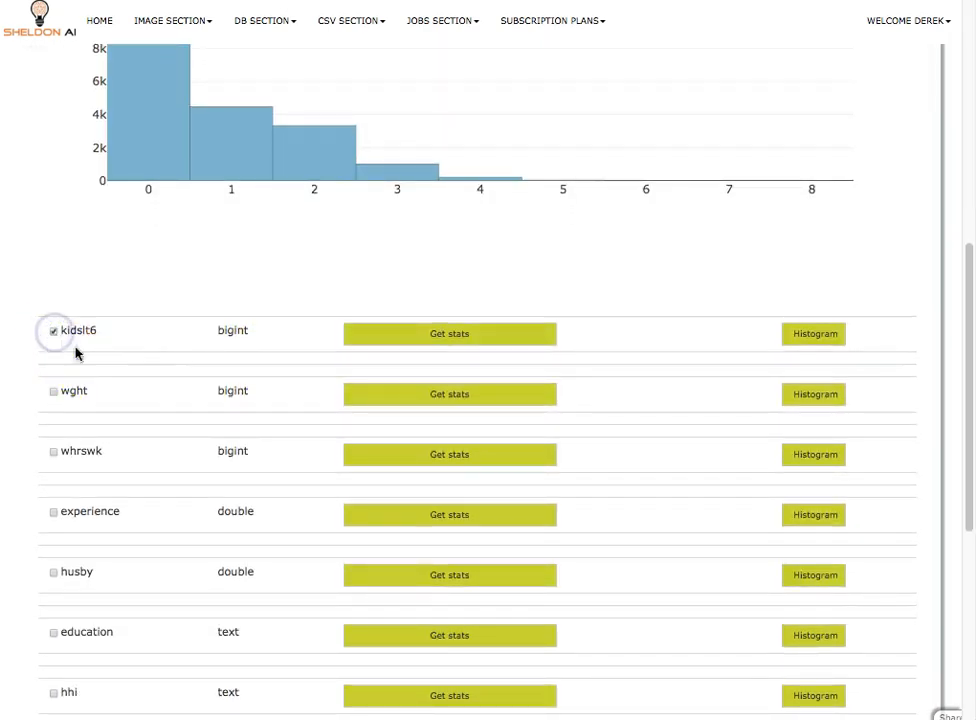
{"action": "left_click", "coordinate": [466, 340]}
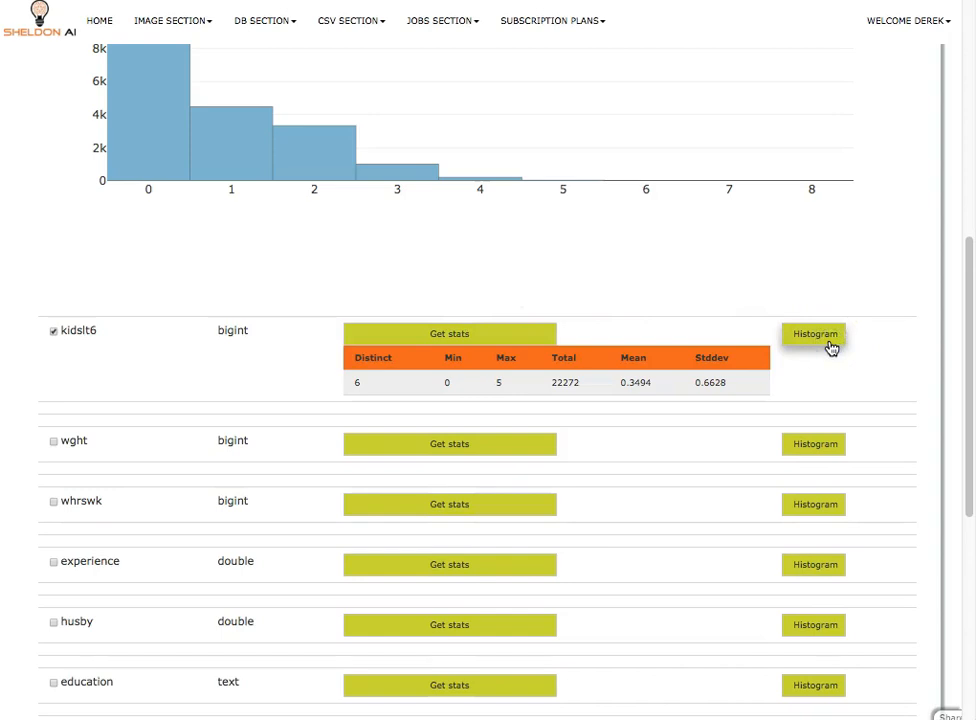
{"action": "scroll", "coordinate": [805, 430], "scroll_direction": "down", "scroll_amount": 3}
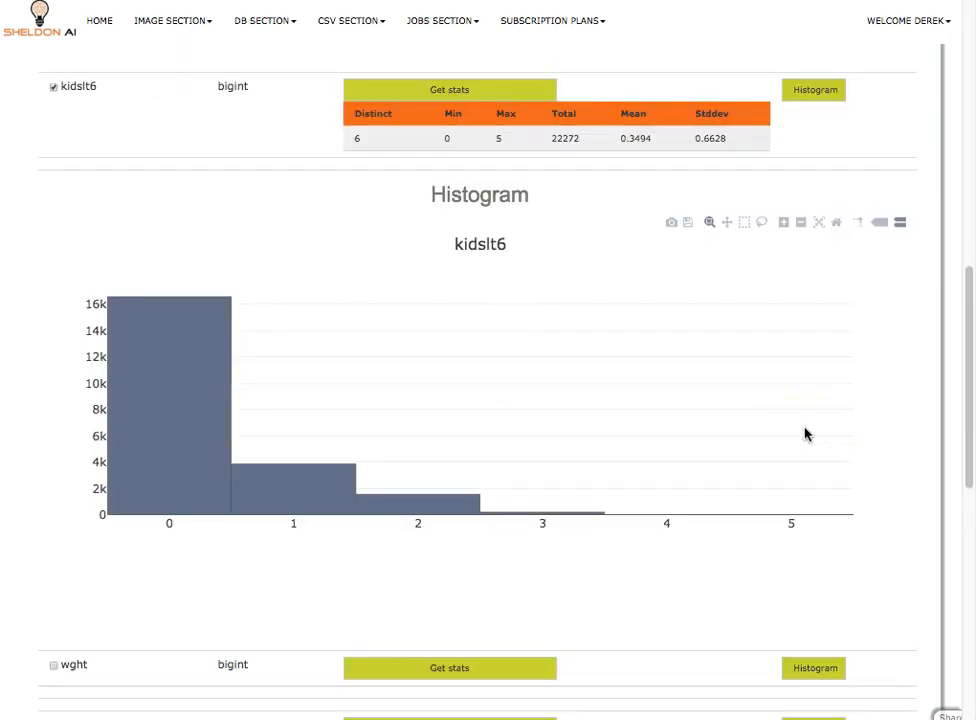
Submit the column selection for the new model with all dataset columns included.
{"action": "scroll", "coordinate": [865, 476], "scroll_direction": "down", "scroll_amount": 10}
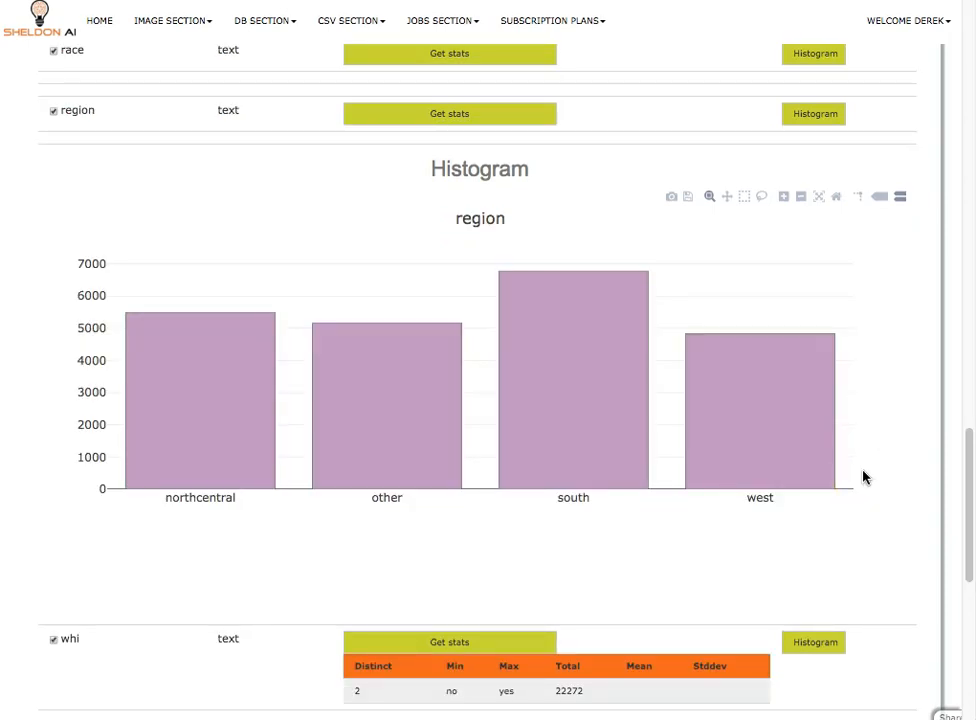
{"action": "scroll", "coordinate": [865, 477], "scroll_direction": "down", "scroll_amount": 2}
{"action": "scroll", "coordinate": [865, 477], "scroll_direction": "down", "scroll_amount": 7}
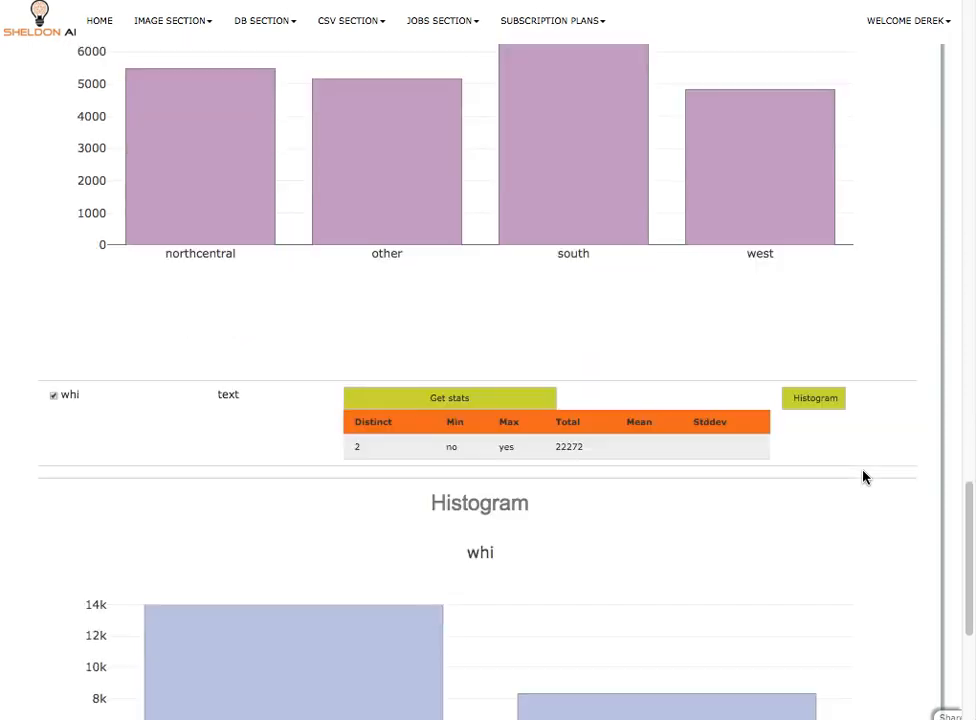
{"action": "left_click", "coordinate": [507, 591]}
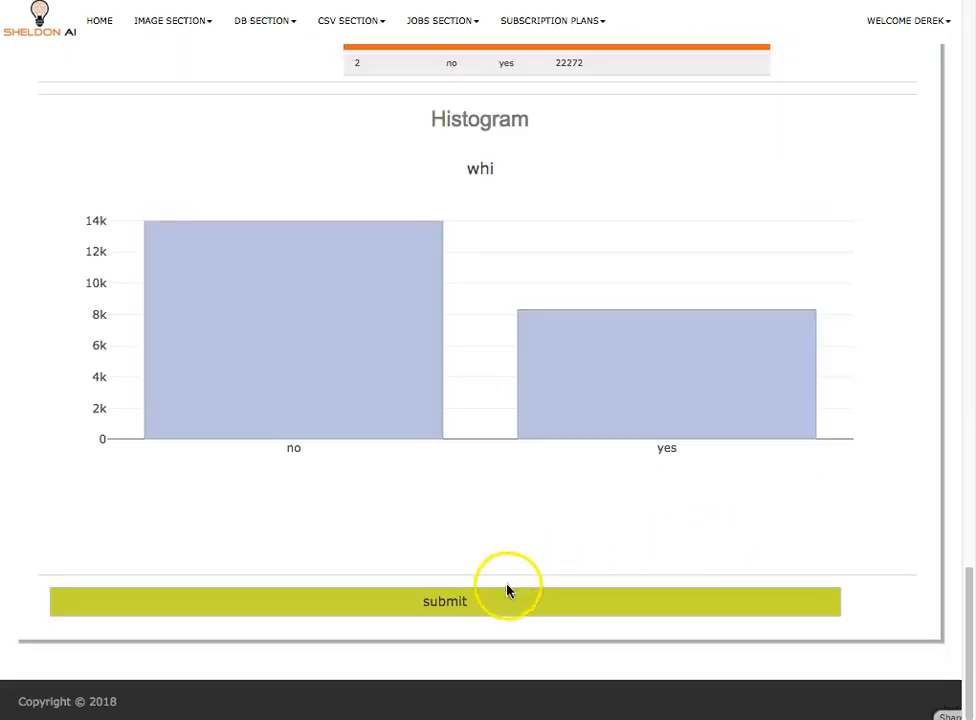
{"action": "left_click", "coordinate": [430, 601]}
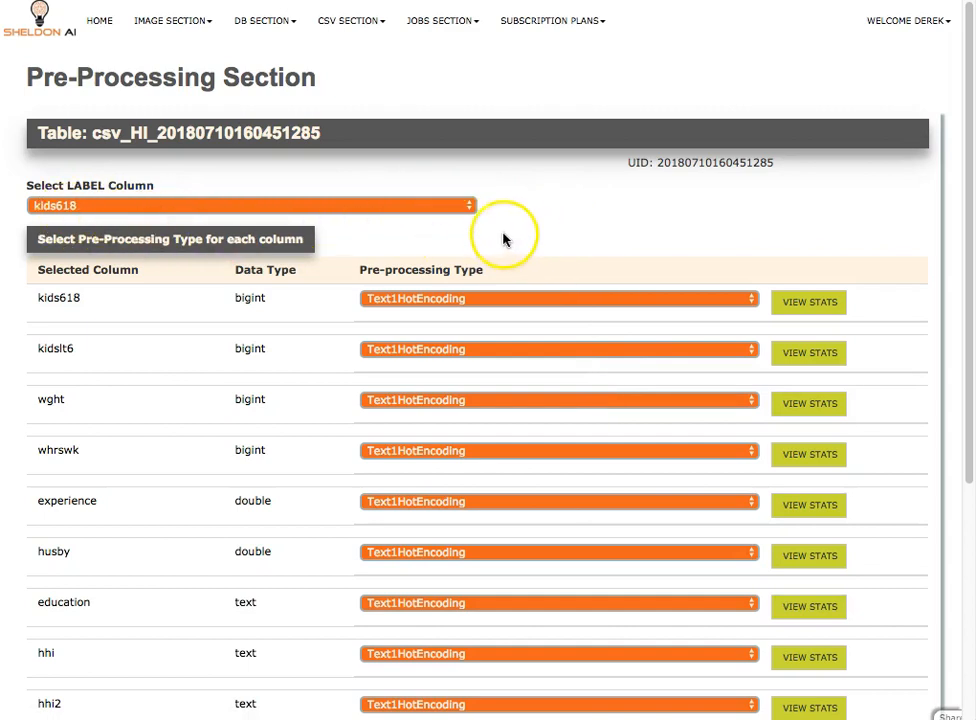
Set whi as the label column in the pre-processing section.
{"action": "left_click", "coordinate": [121, 215]}
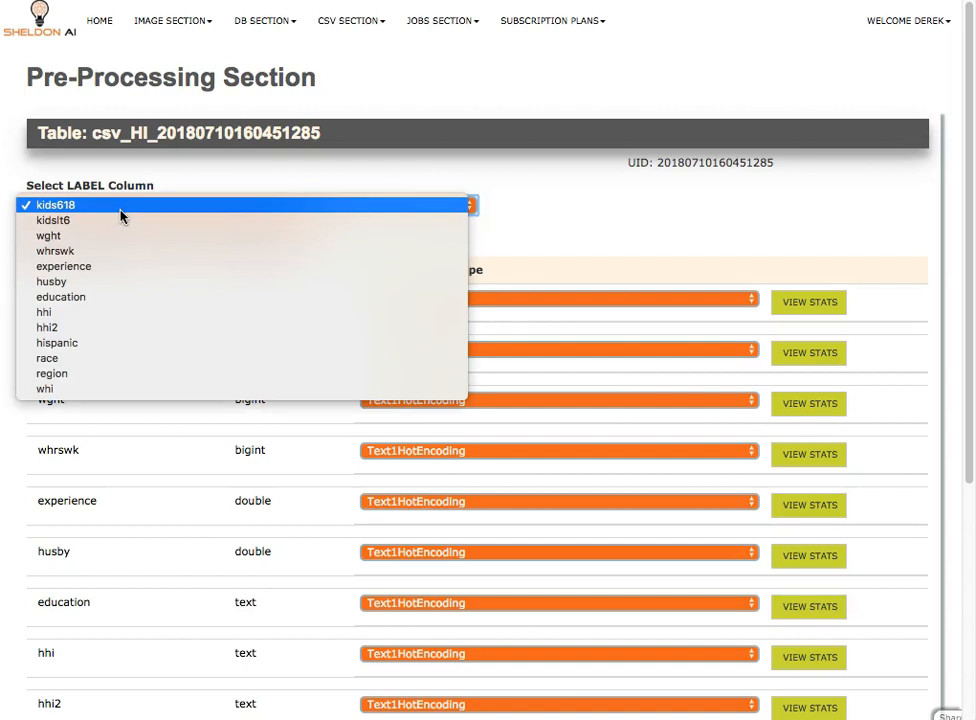
{"action": "left_click", "coordinate": [55, 395]}
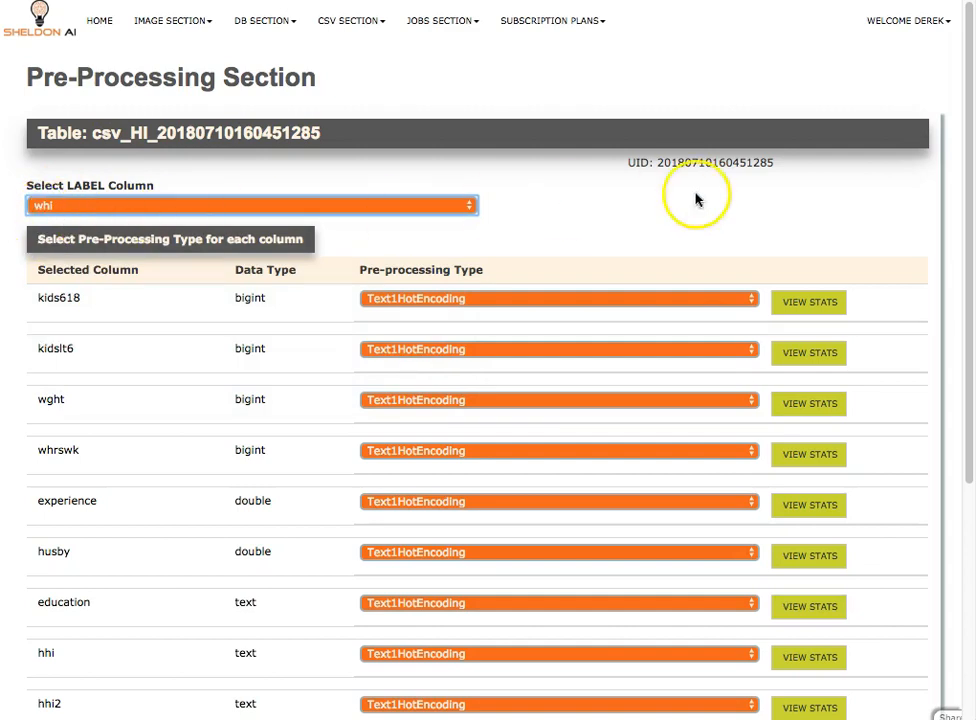
Set the pre-processing type of the kids618 and kidslt6 columns to NumStandardization.
{"action": "scroll", "coordinate": [680, 260], "scroll_direction": "down", "scroll_amount": 1}
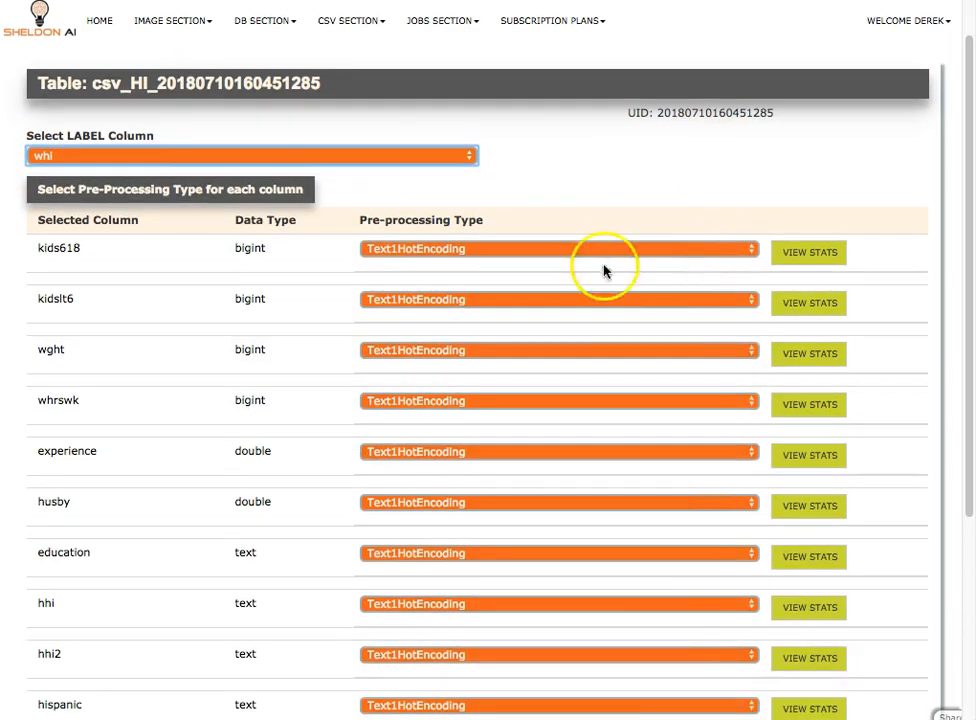
{"action": "scroll", "coordinate": [300, 280], "scroll_direction": "down", "scroll_amount": 1}
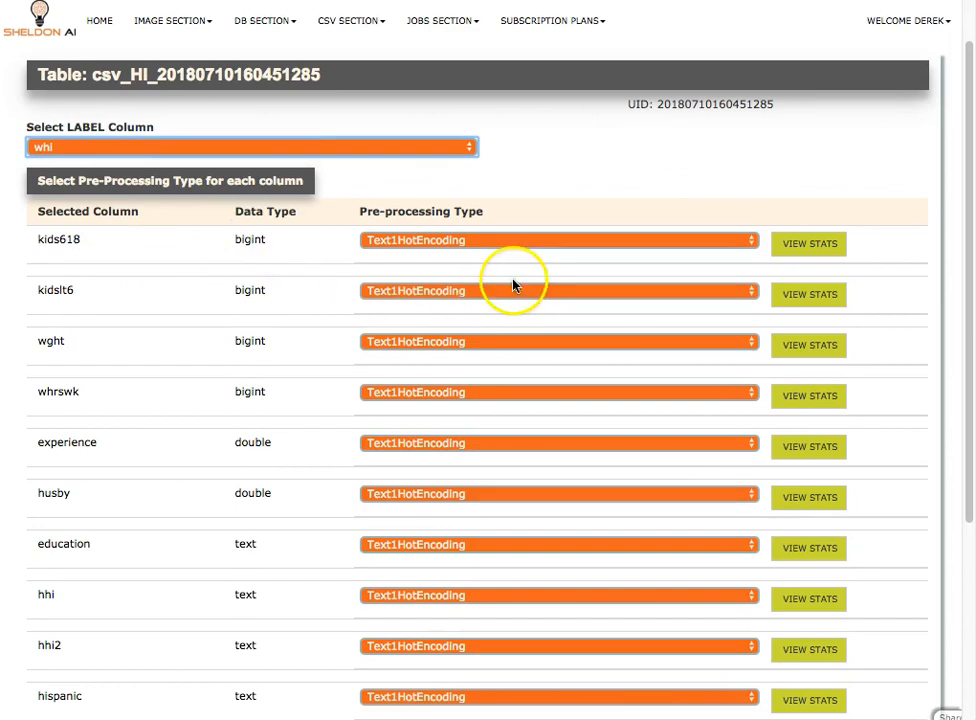
{"action": "scroll", "coordinate": [516, 281], "scroll_direction": "down", "scroll_amount": 2}
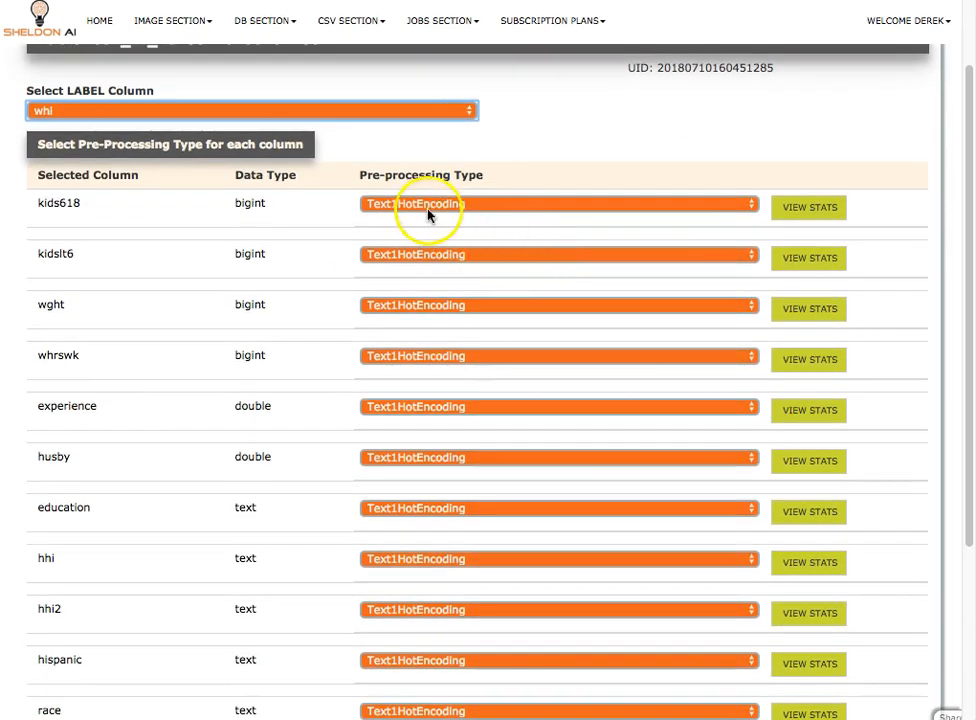
{"action": "left_click", "coordinate": [430, 208]}
{"action": "left_click", "coordinate": [430, 208]}
{"action": "left_click", "coordinate": [430, 208]}
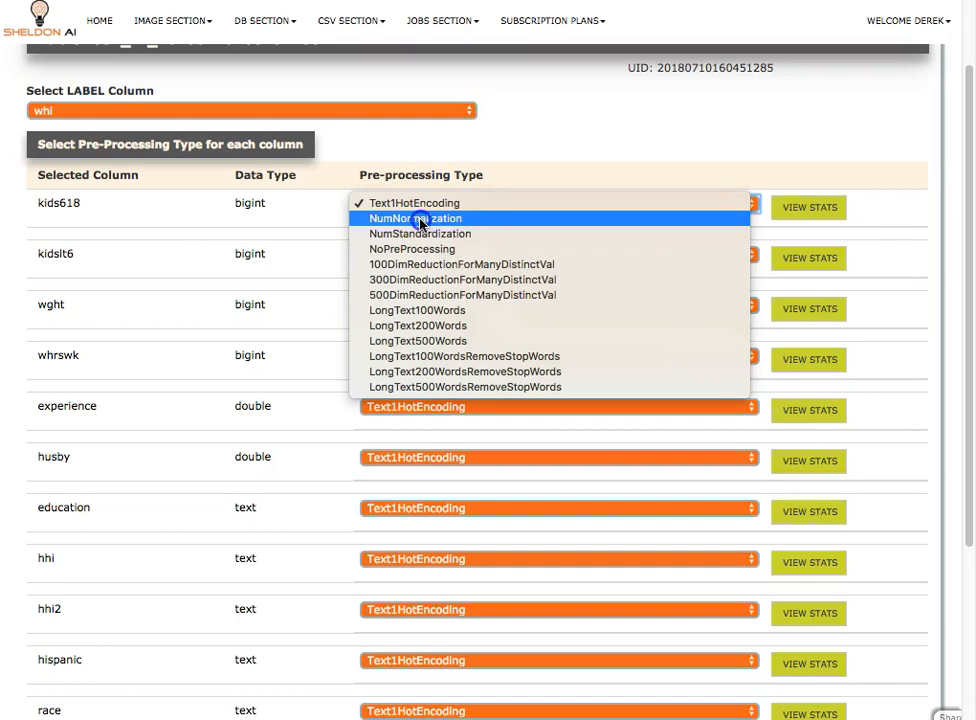
{"action": "left_click", "coordinate": [413, 234]}
{"action": "left_click", "coordinate": [407, 258]}
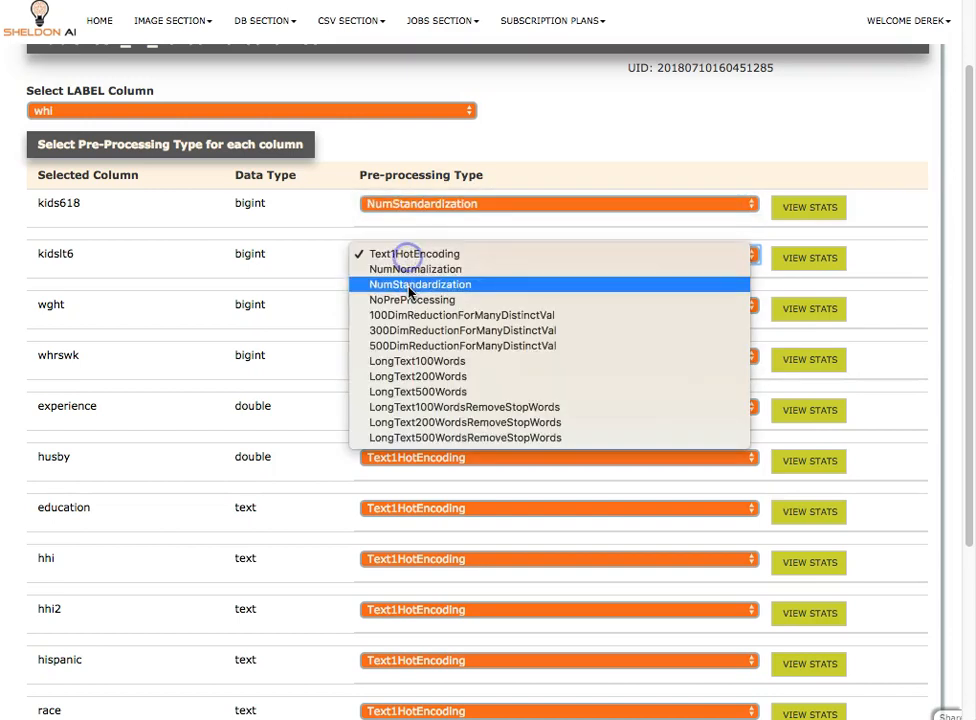
{"action": "left_click", "coordinate": [409, 290]}
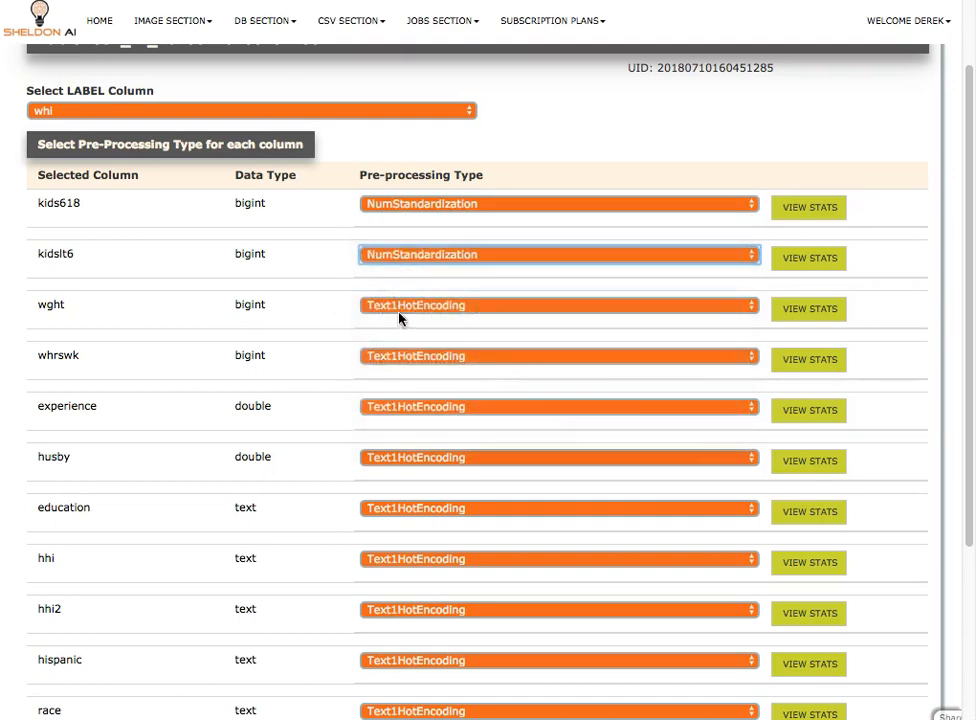
Set the pre-processing type of the wght and whrswk columns to NumStandardization.
{"action": "left_click", "coordinate": [403, 306]}
{"action": "left_click", "coordinate": [400, 338]}
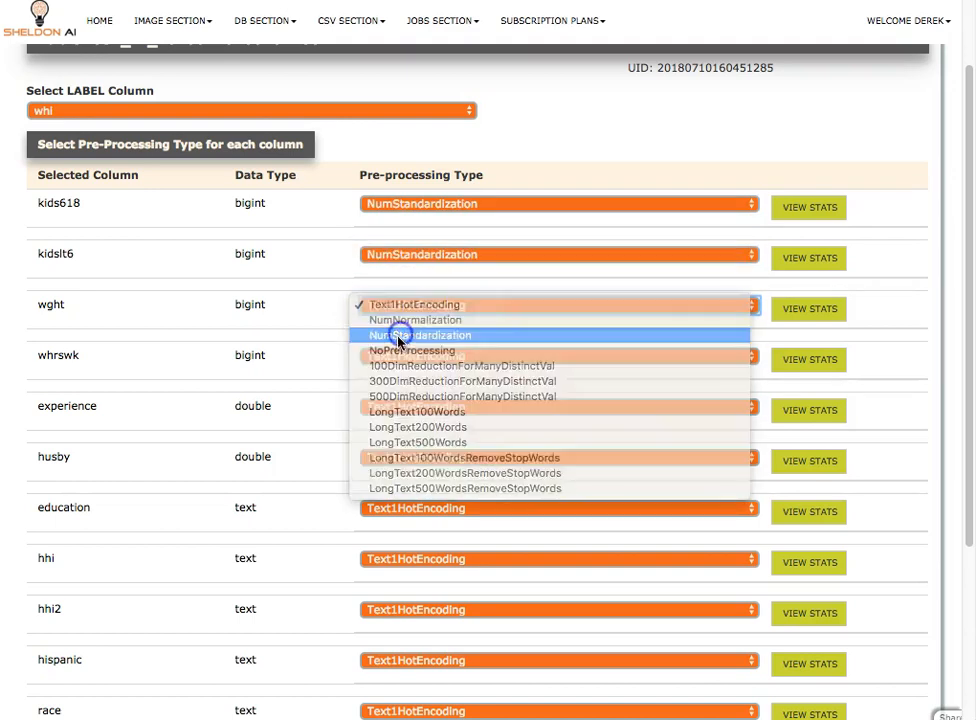
{"action": "left_click", "coordinate": [401, 360]}
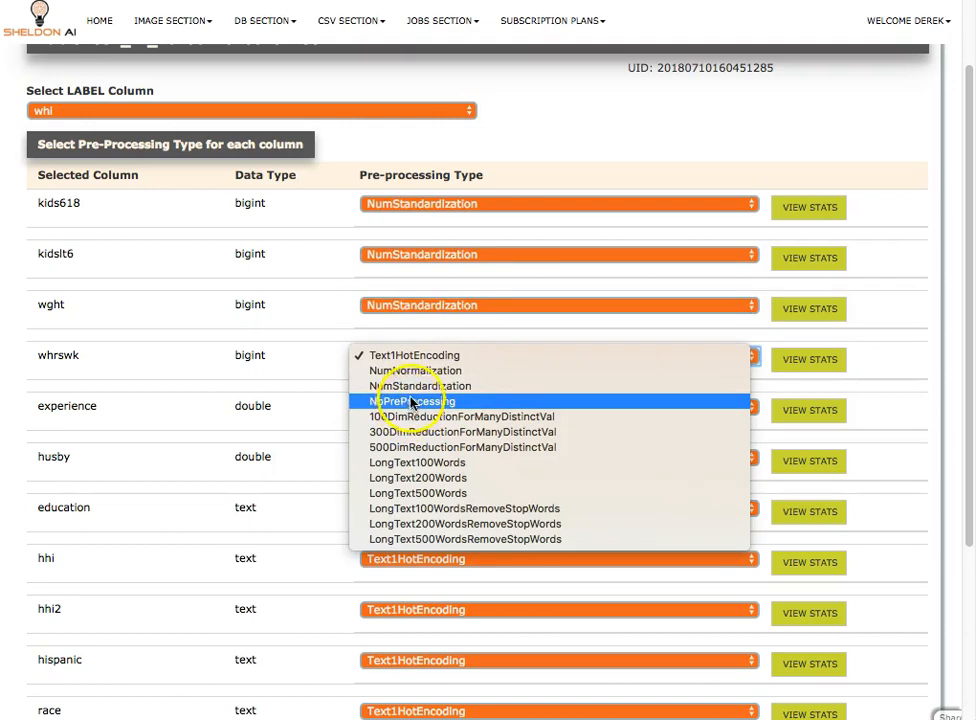
{"action": "left_click", "coordinate": [411, 387]}
Set the pre-processing type of the experience and husby columns to NumStandardization.
{"action": "left_click", "coordinate": [425, 408]}
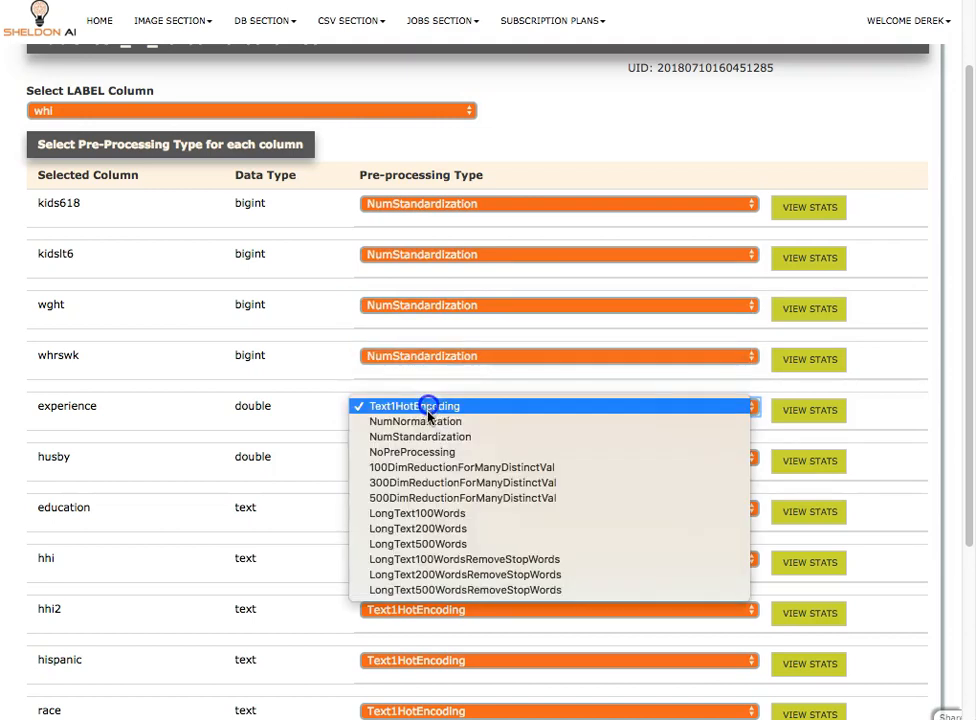
{"action": "left_click", "coordinate": [427, 434]}
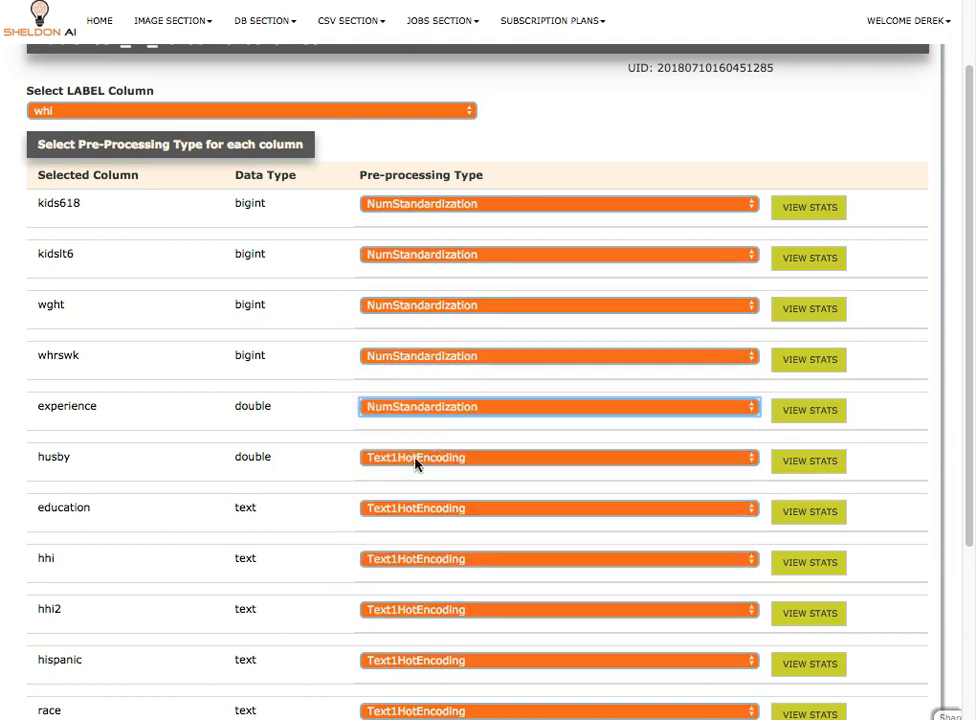
{"action": "left_click", "coordinate": [416, 463]}
{"action": "left_click", "coordinate": [412, 485]}
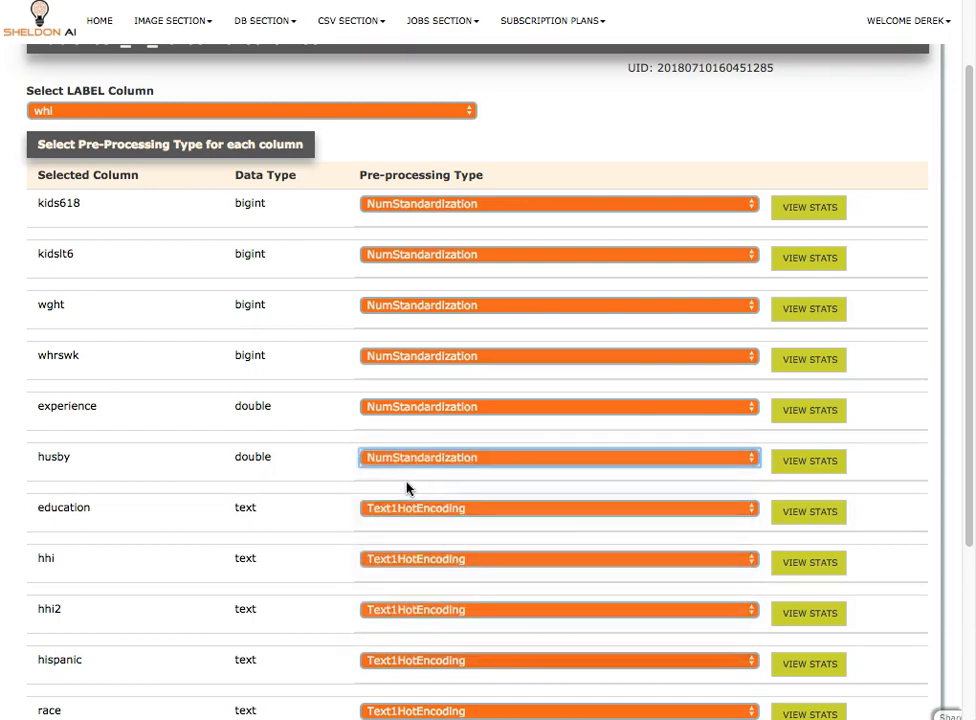
View the statistics of the education column and look through the pre-processing types available for the hhi column.
{"action": "scroll", "coordinate": [407, 487], "scroll_direction": "down", "scroll_amount": 3}
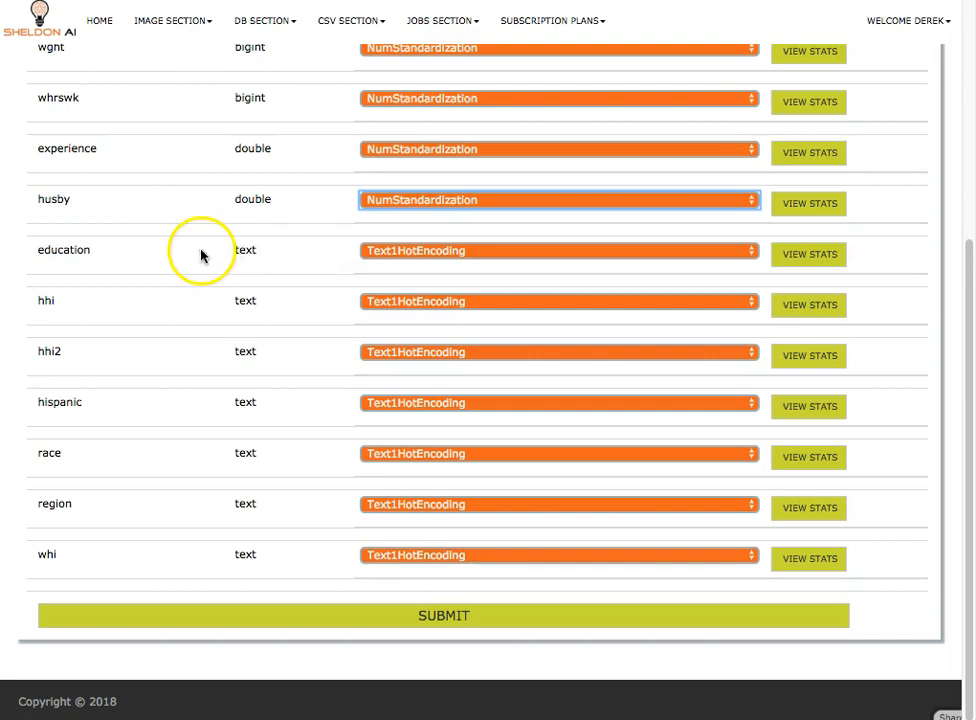
{"action": "left_click", "coordinate": [826, 258]}
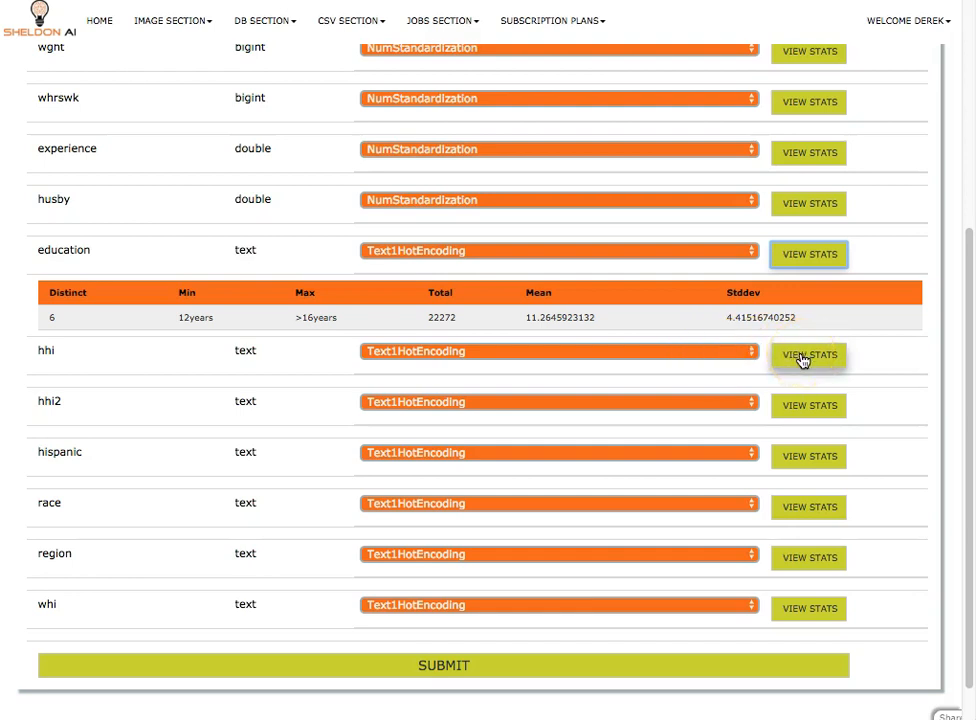
{"action": "left_click", "coordinate": [719, 357]}
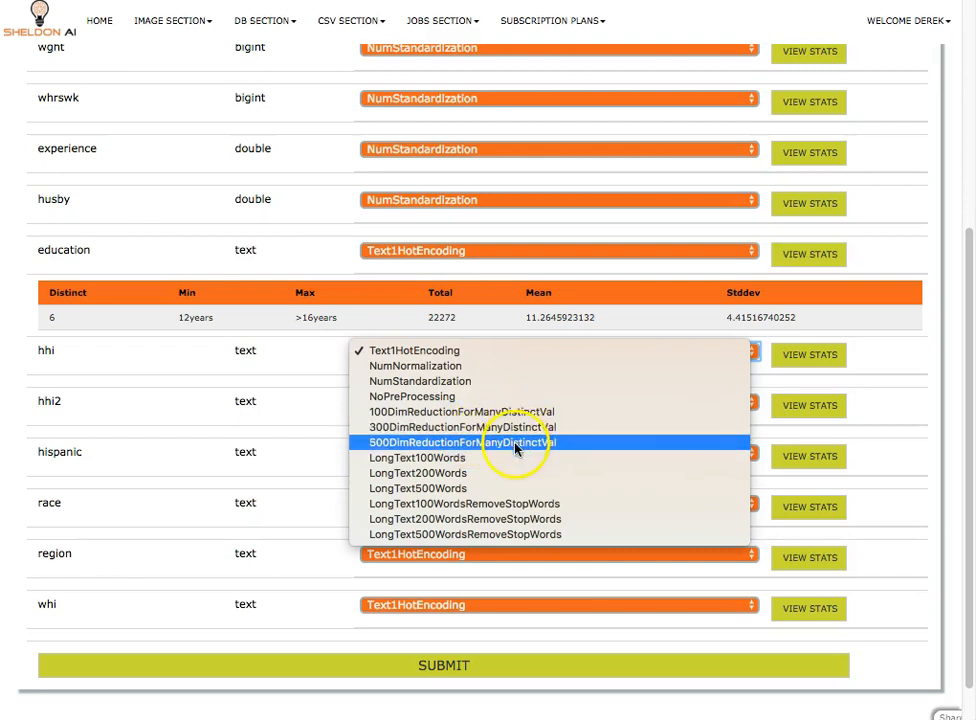
{"action": "left_click", "coordinate": [903, 363]}
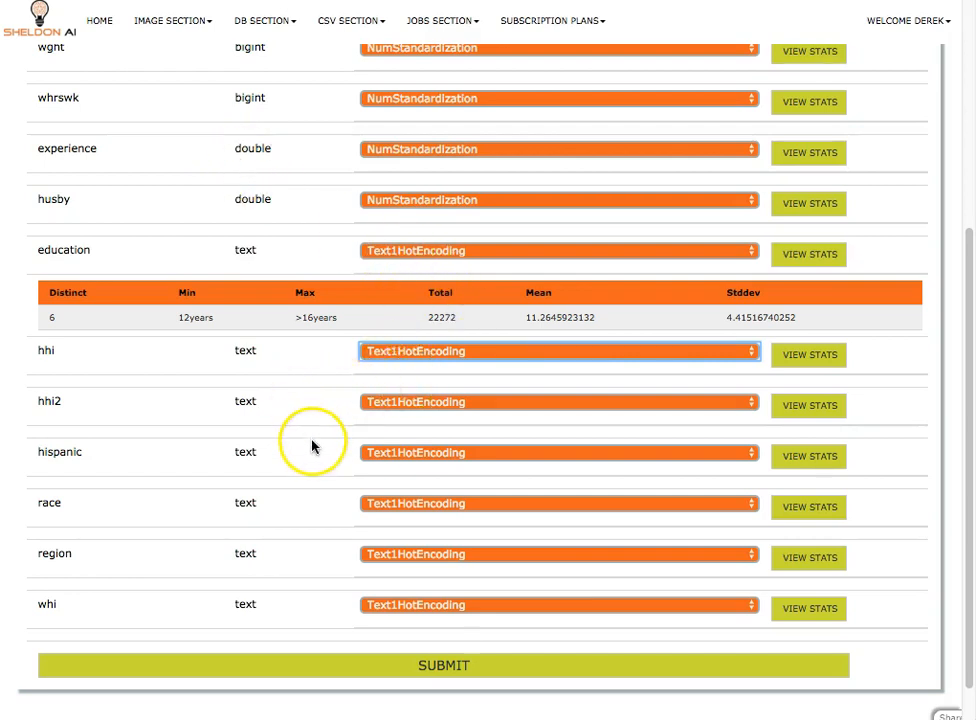
View the statistics of the whi label column and check its number of distinct values.
{"action": "scroll", "coordinate": [285, 517], "scroll_direction": "down", "scroll_amount": 1}
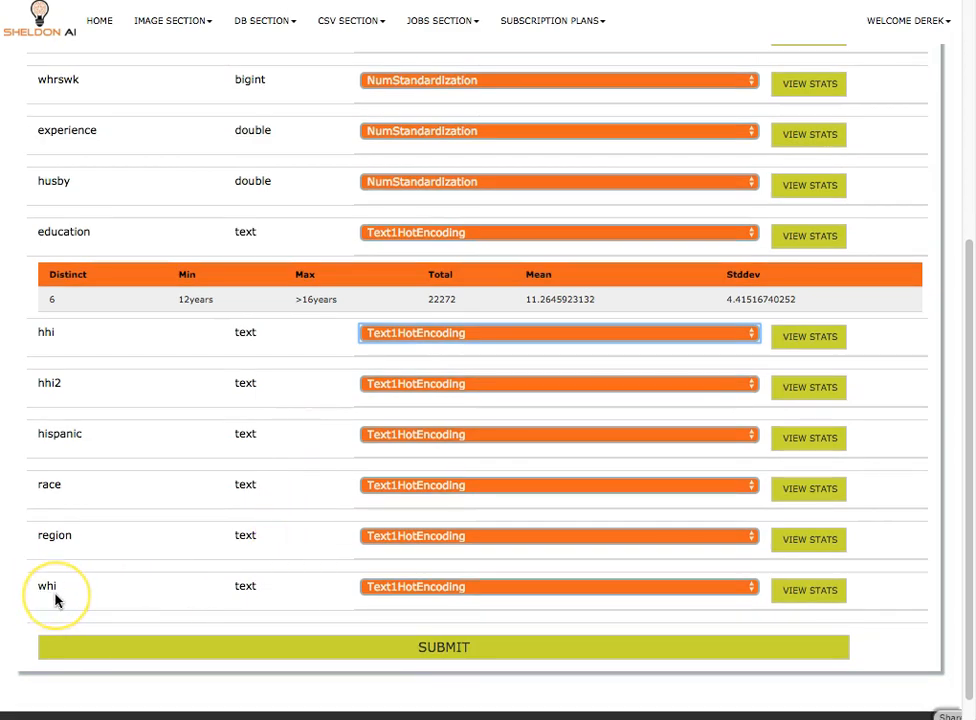
{"action": "left_click", "coordinate": [806, 594]}
{"action": "scroll", "coordinate": [96, 640], "scroll_direction": "down", "scroll_amount": 1}
{"action": "double_click", "coordinate": [53, 638]}
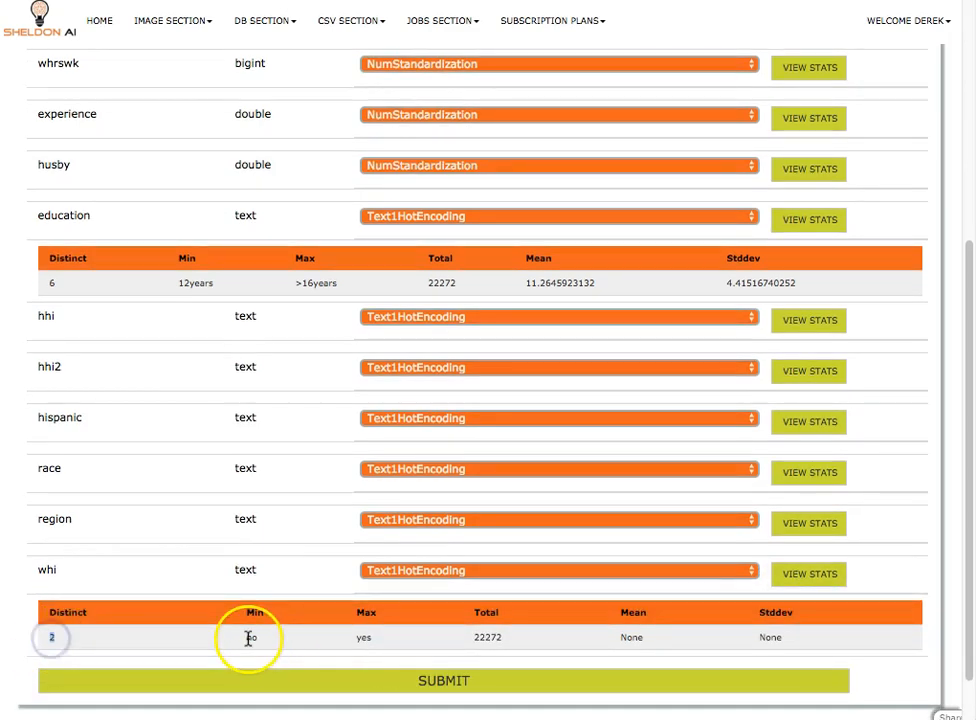
Submit the label column and the pre-processing types chosen for all columns.
{"action": "scroll", "coordinate": [490, 645], "scroll_direction": "down", "scroll_amount": 2}
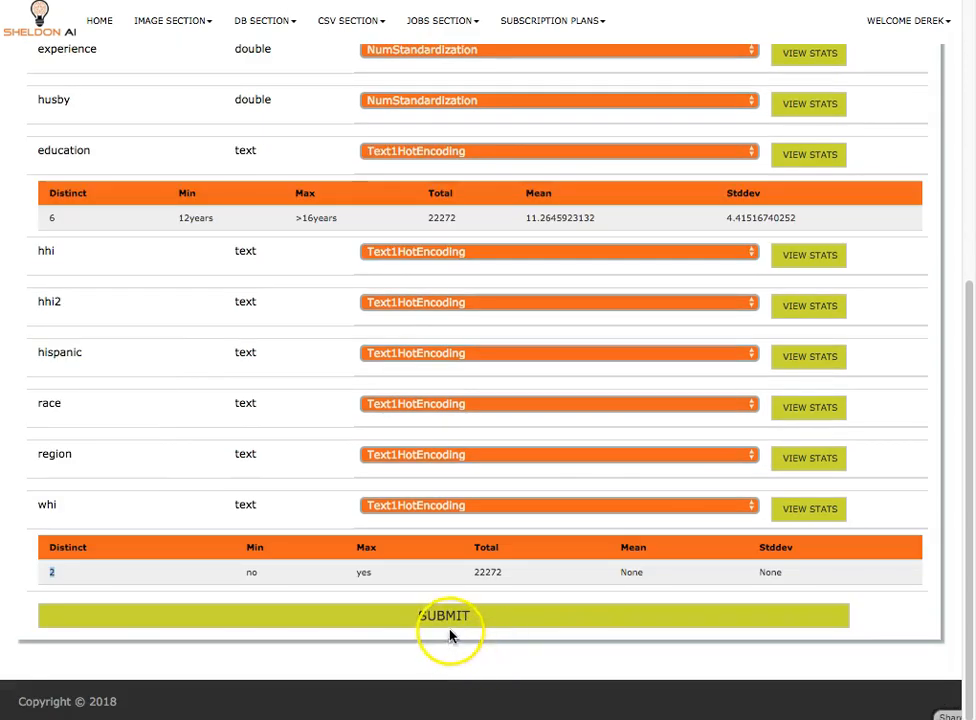
{"action": "left_click", "coordinate": [464, 630]}
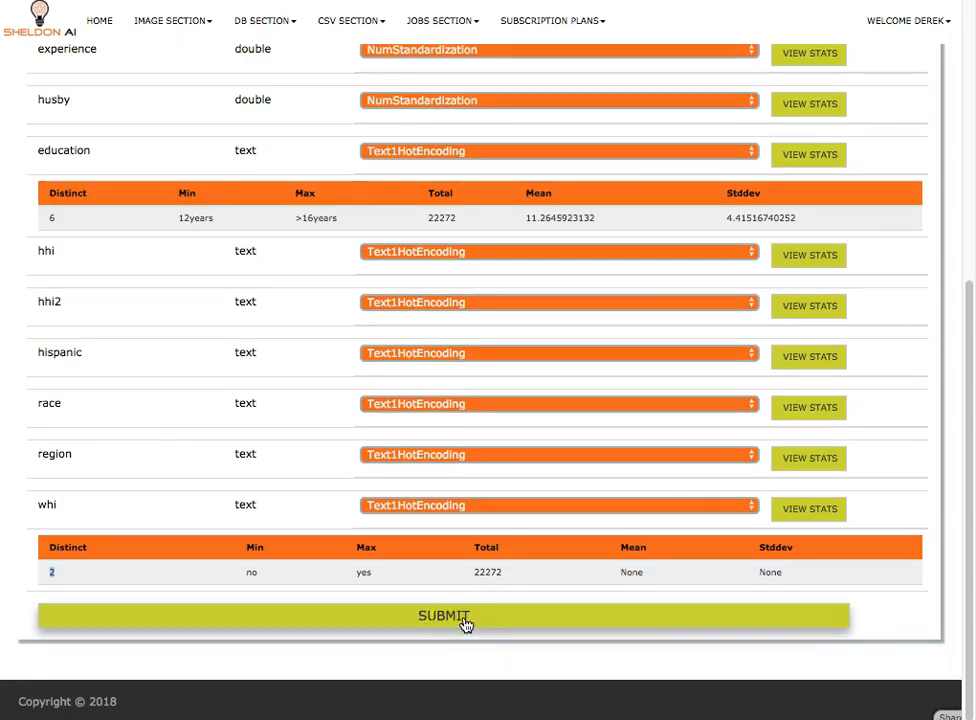
{"action": "left_click", "coordinate": [464, 625]}
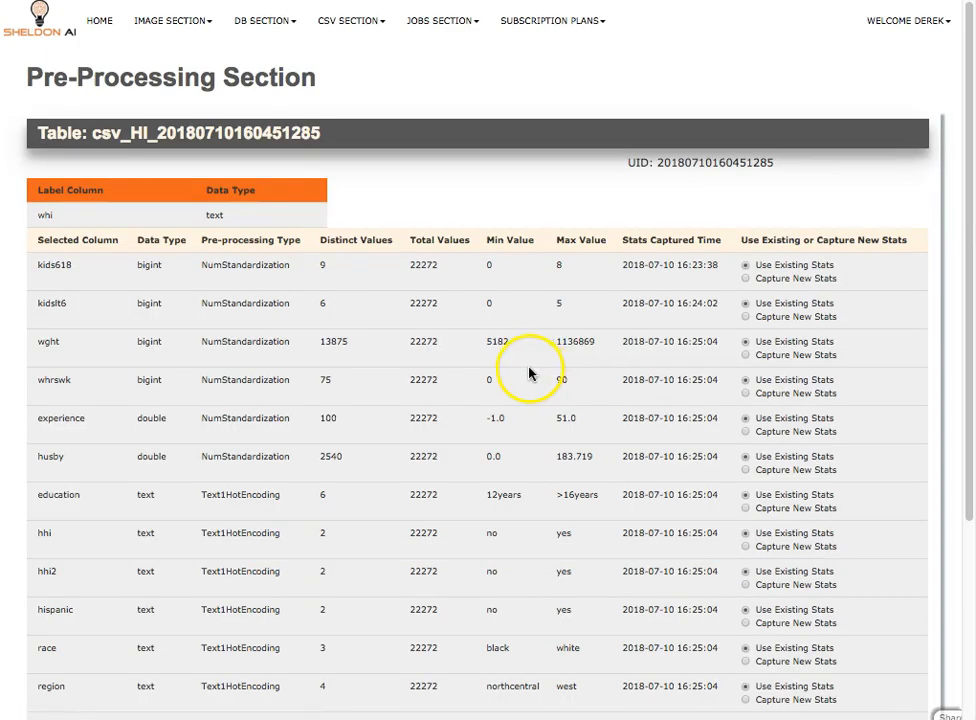
Get the input and output dimensions for training on row IDs 1 to 22272, using the existing column statistics.
{"action": "scroll", "coordinate": [532, 375], "scroll_direction": "down", "scroll_amount": 2}
{"action": "scroll", "coordinate": [327, 294], "scroll_direction": "down", "scroll_amount": 2}
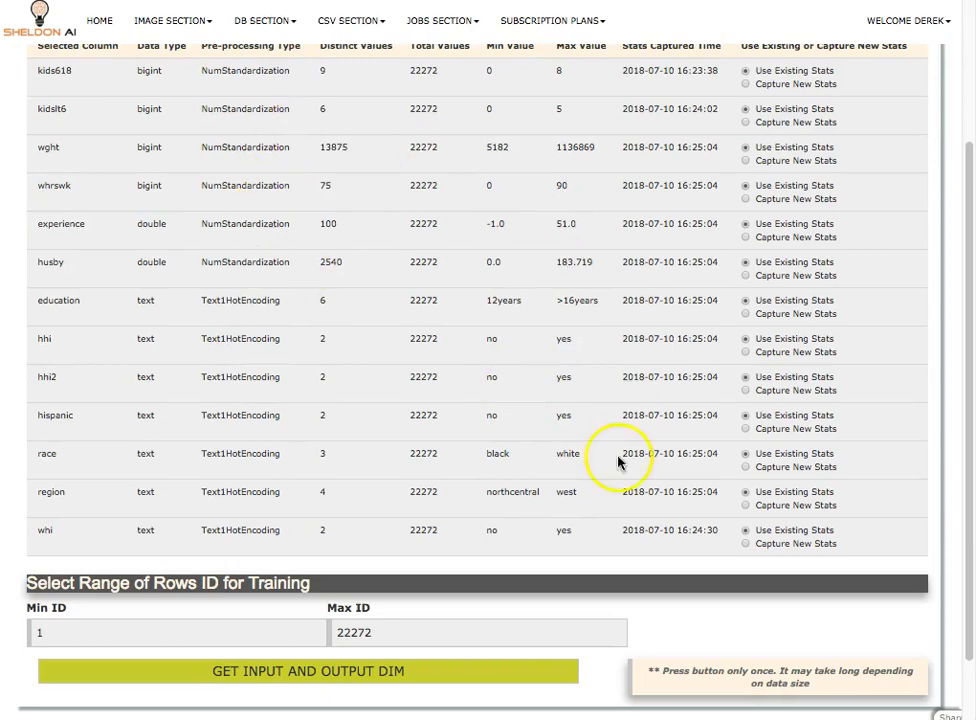
{"action": "scroll", "coordinate": [654, 414], "scroll_direction": "down", "scroll_amount": 2}
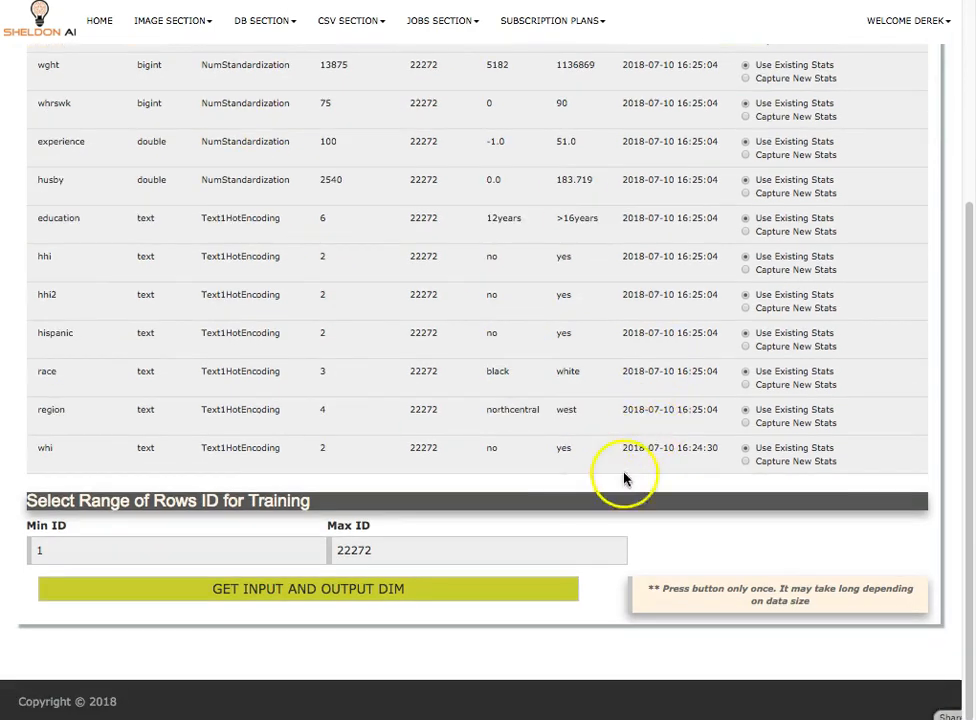
{"action": "left_click", "coordinate": [49, 552]}
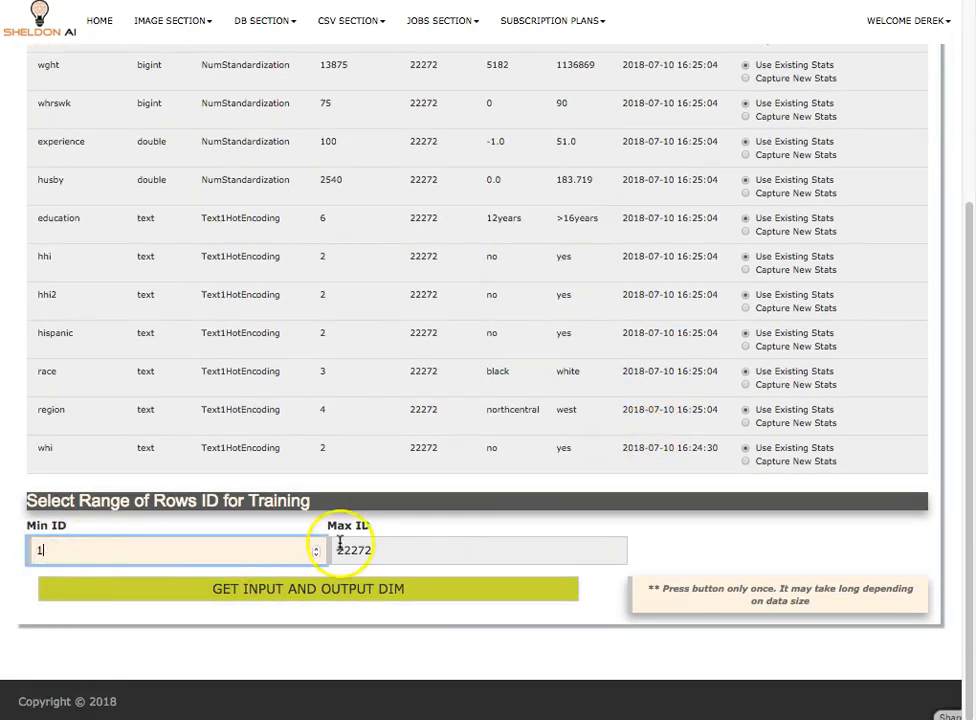
{"action": "left_click", "coordinate": [384, 551]}
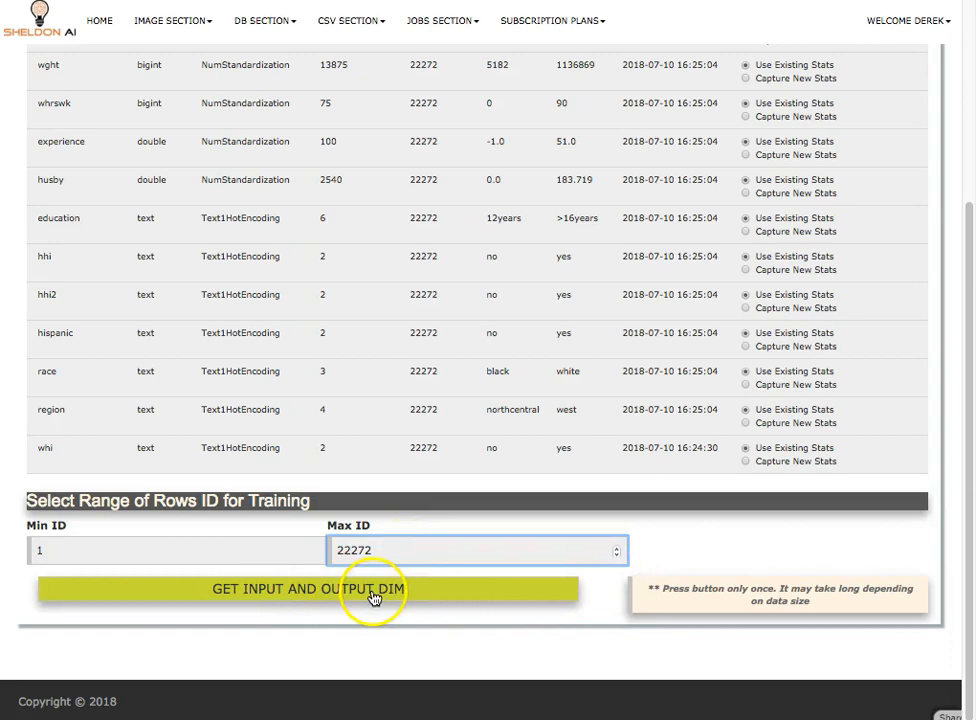
{"action": "left_click", "coordinate": [317, 597]}
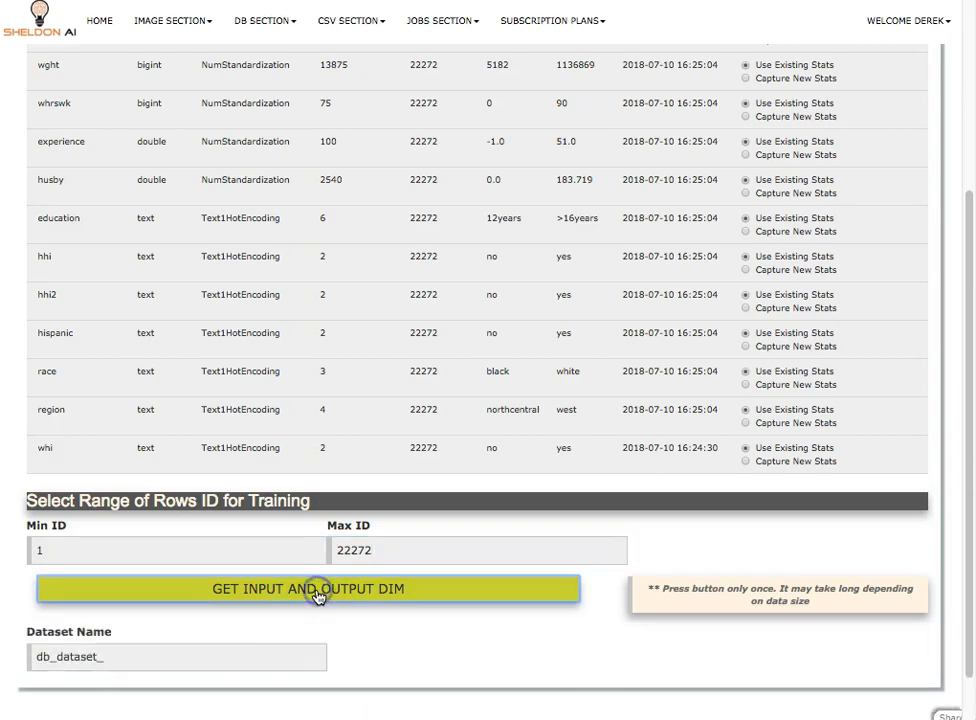
Name the dataset db_dataset_hi and continue to the models section.
{"action": "scroll", "coordinate": [448, 594], "scroll_direction": "down", "scroll_amount": 1}
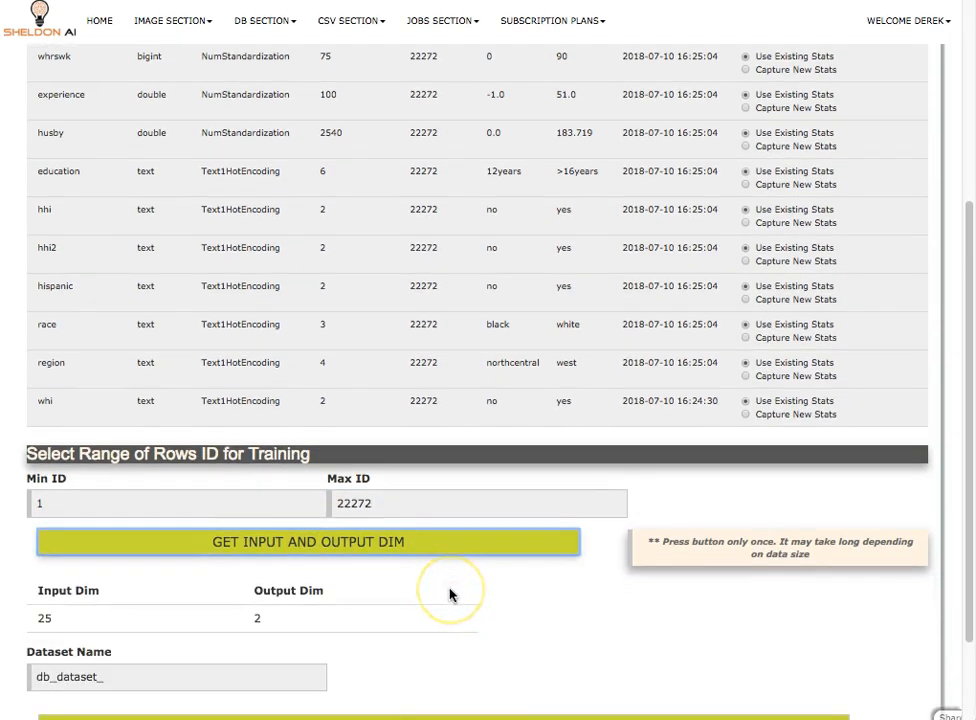
{"action": "scroll", "coordinate": [449, 594], "scroll_direction": "down", "scroll_amount": 1}
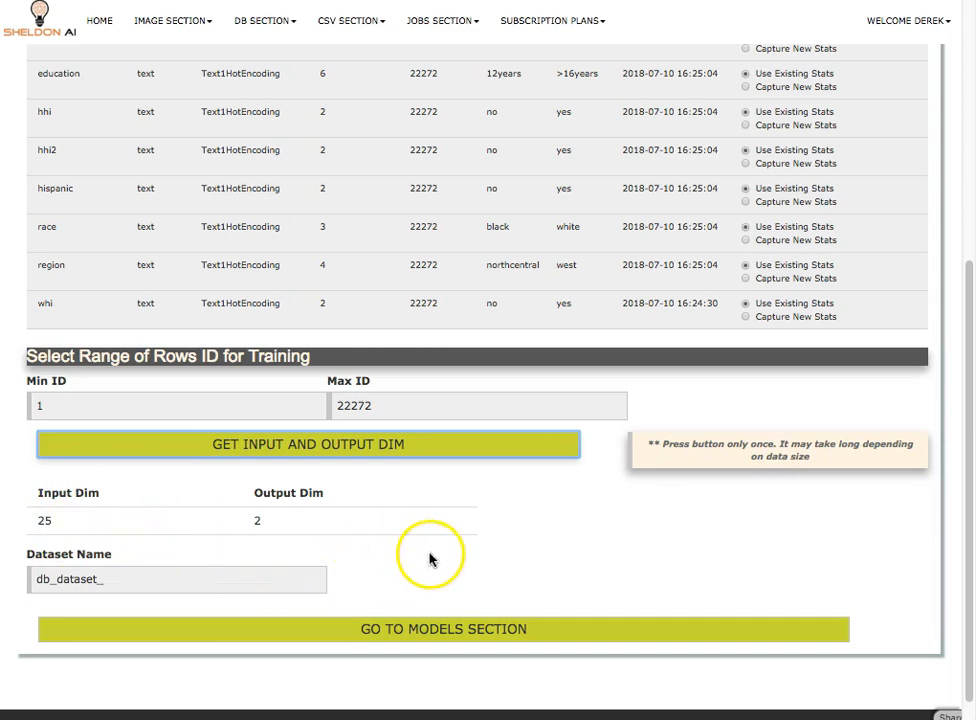
{"action": "scroll", "coordinate": [431, 559], "scroll_direction": "down", "scroll_amount": 1}
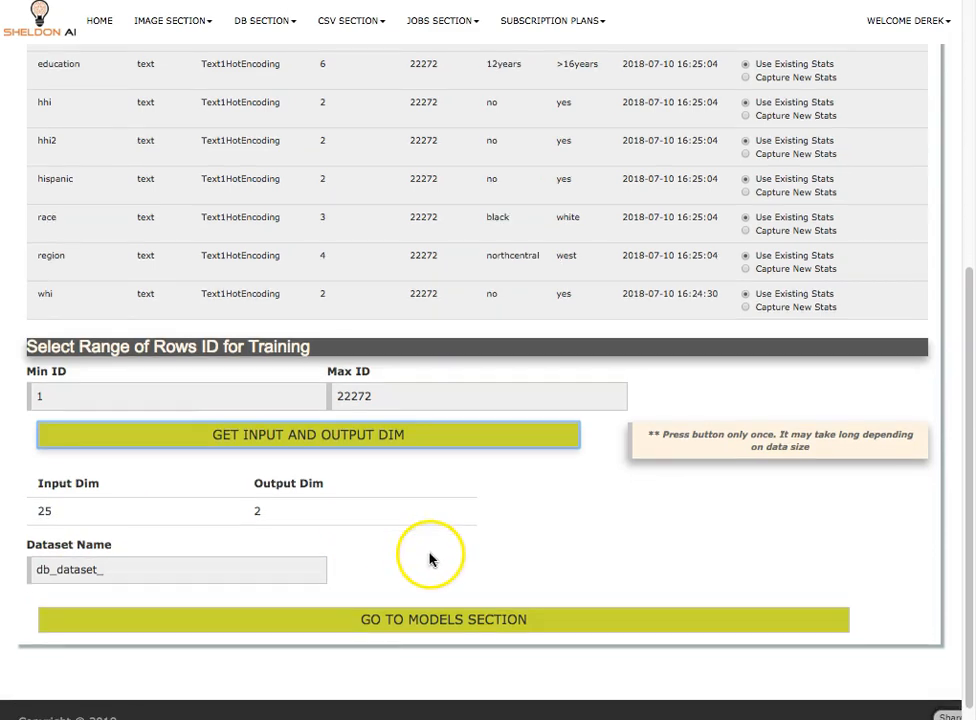
{"action": "left_click", "coordinate": [192, 572]}
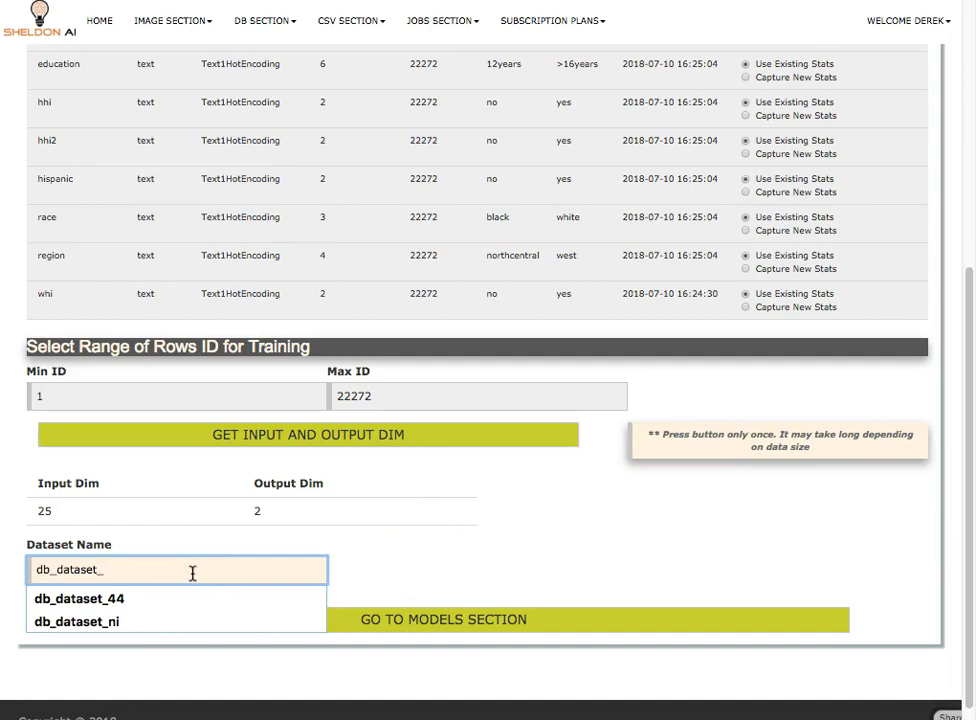
{"action": "type", "text": "hi"}
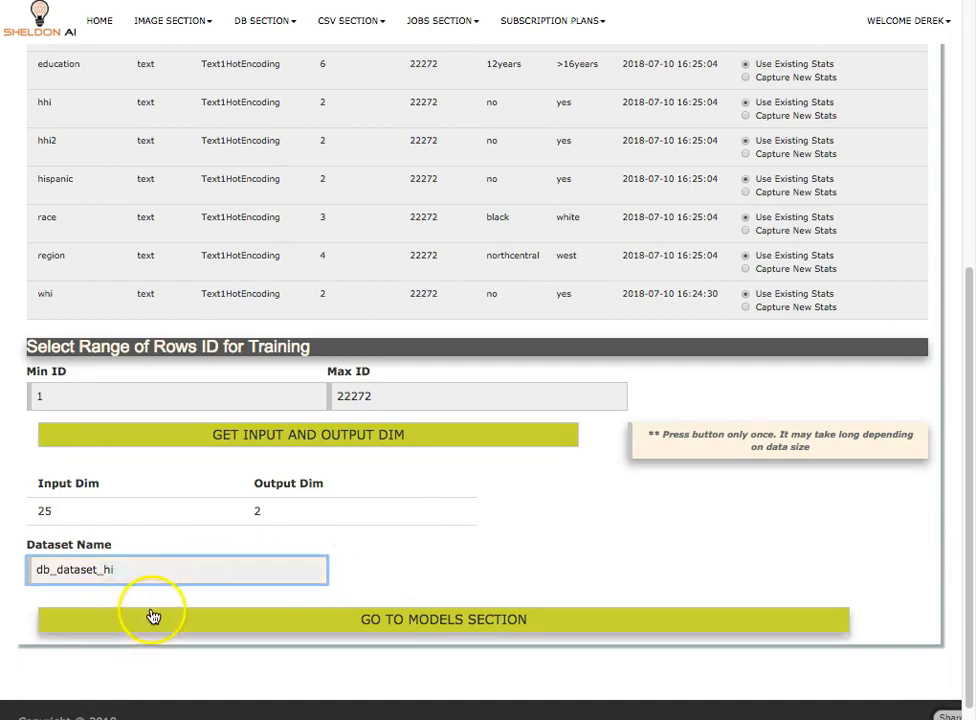
{"action": "scroll", "coordinate": [579, 598], "scroll_direction": "down", "scroll_amount": 1}
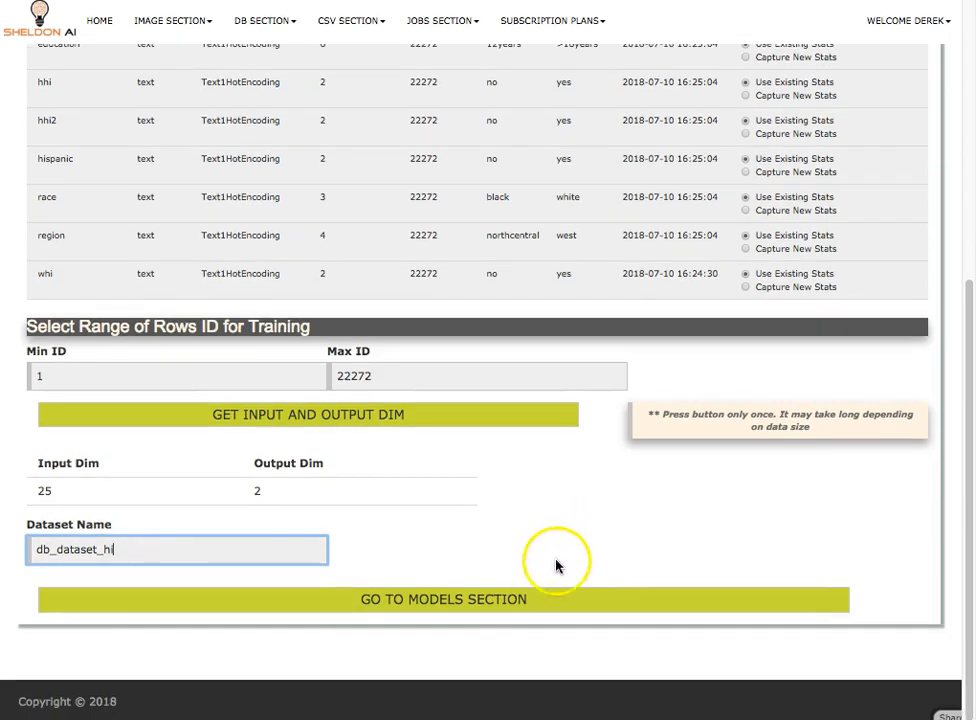
{"action": "left_click", "coordinate": [427, 605]}
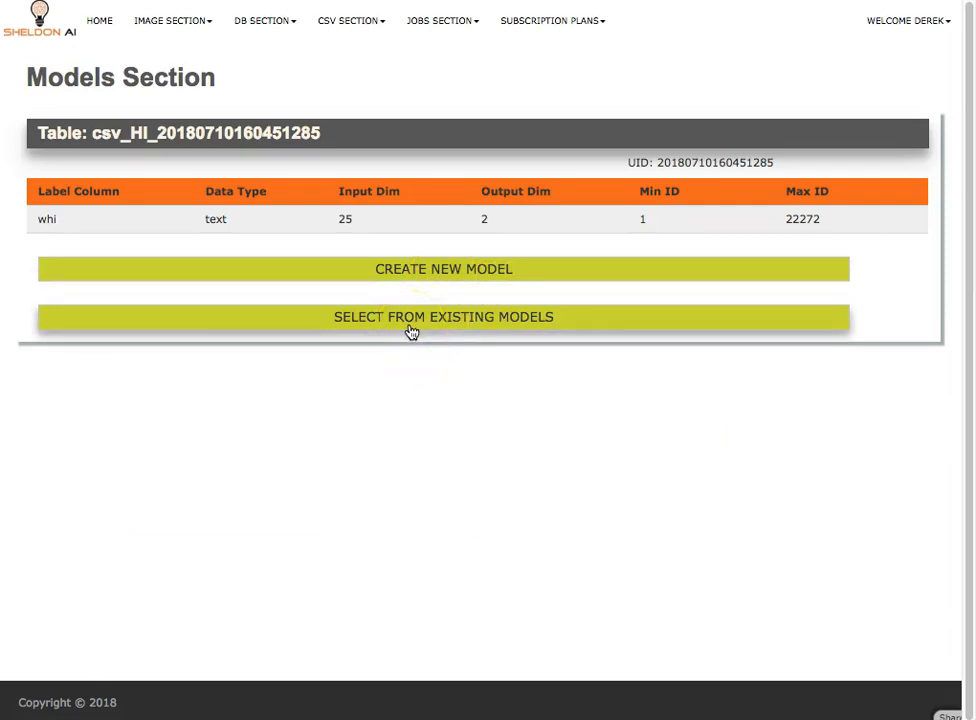
Start creating a new model and choose Feed Forward Neural Network as its type.
{"action": "left_click", "coordinate": [433, 275]}
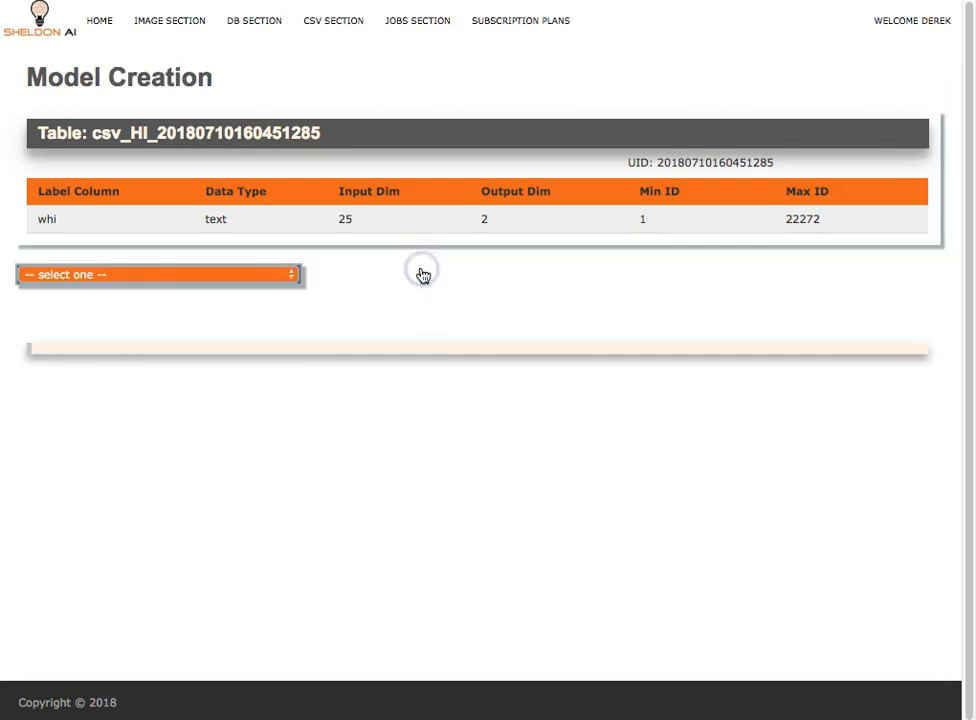
{"action": "left_click", "coordinate": [199, 276]}
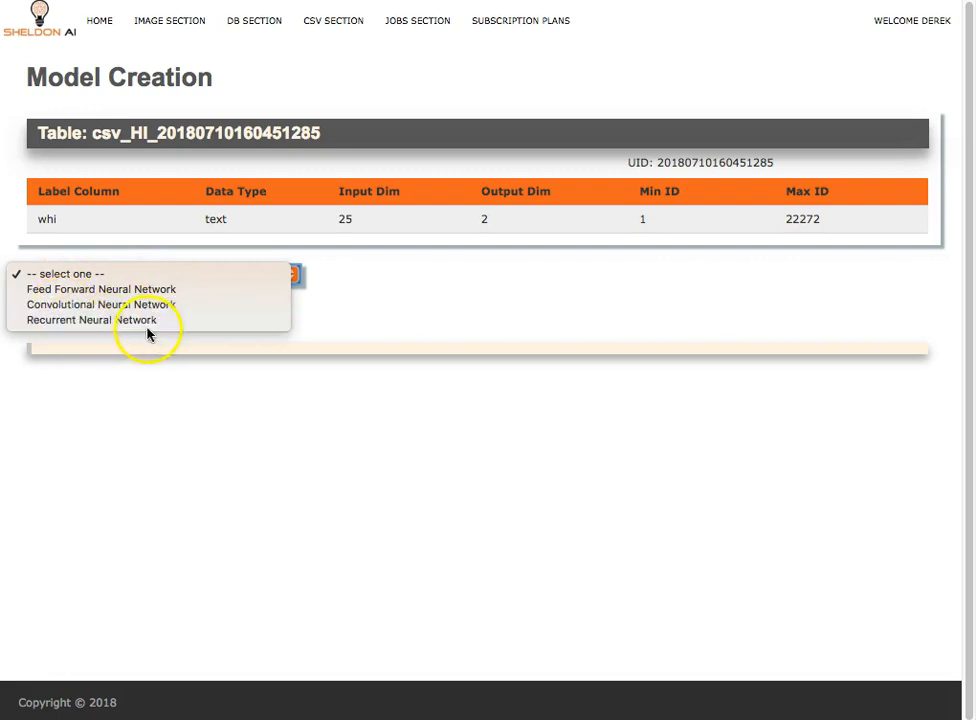
{"action": "left_click", "coordinate": [104, 290]}
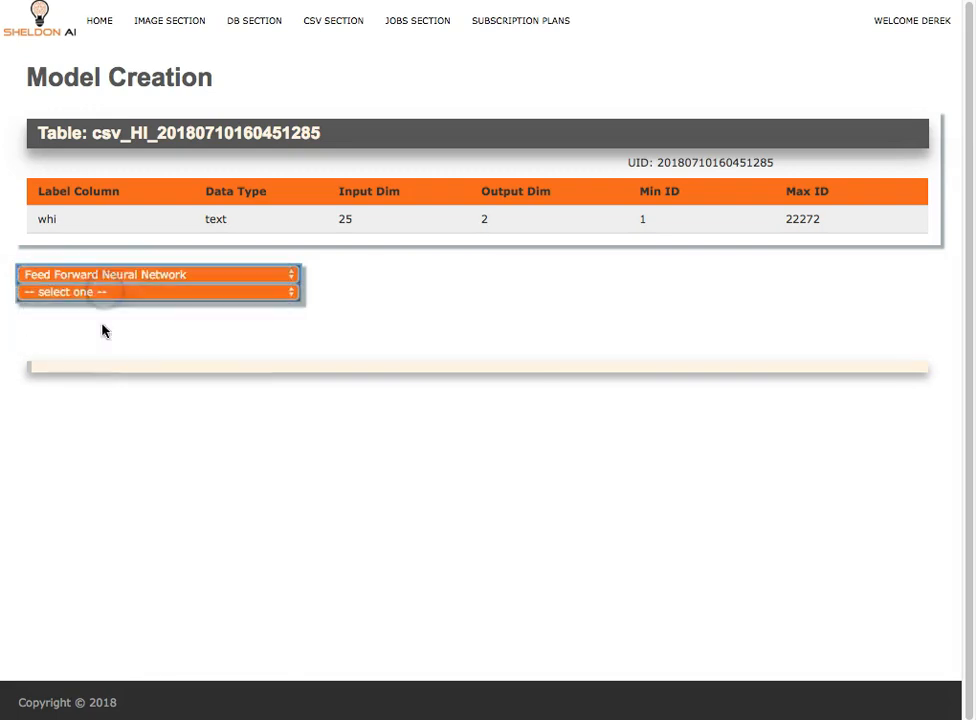
Add a Fully-Connected first layer, name the model HI_model01 and set the hidden layer dimension to 100.
{"action": "left_click", "coordinate": [135, 292]}
{"action": "left_click", "coordinate": [96, 312]}
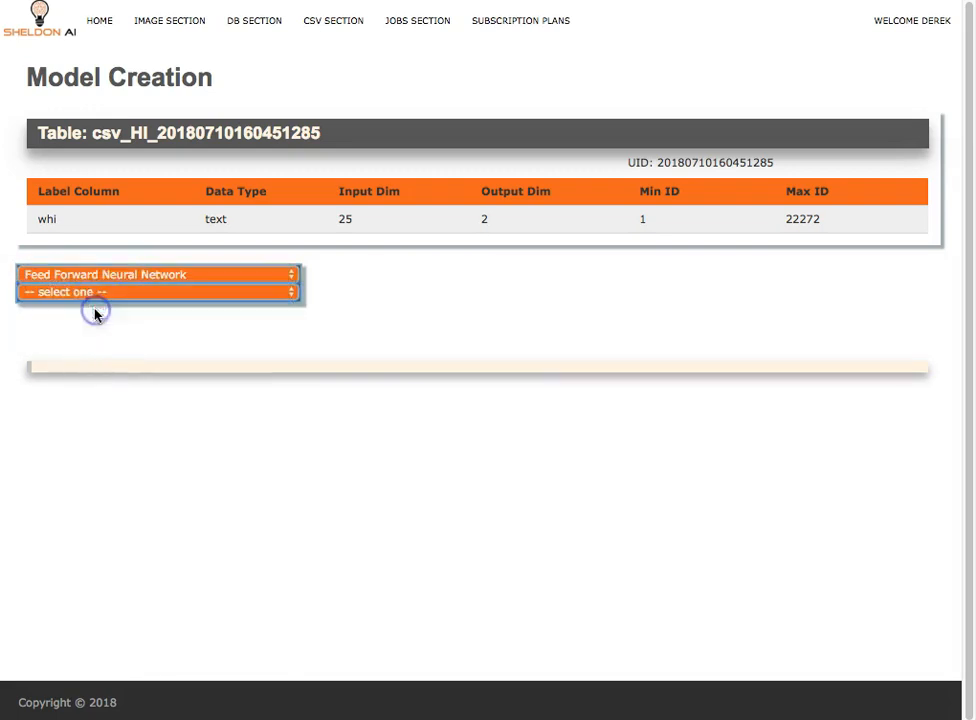
{"action": "left_click", "coordinate": [135, 395]}
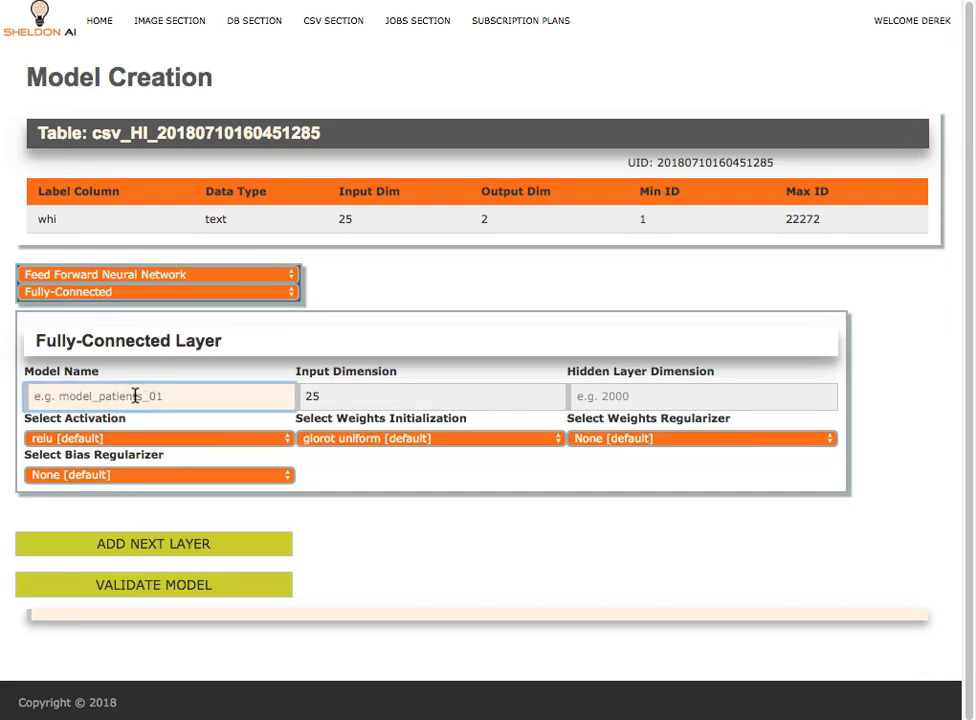
{"action": "type", "text": "H"}
{"action": "left_click", "coordinate": [392, 401]}
{"action": "left_click", "coordinate": [309, 397]}
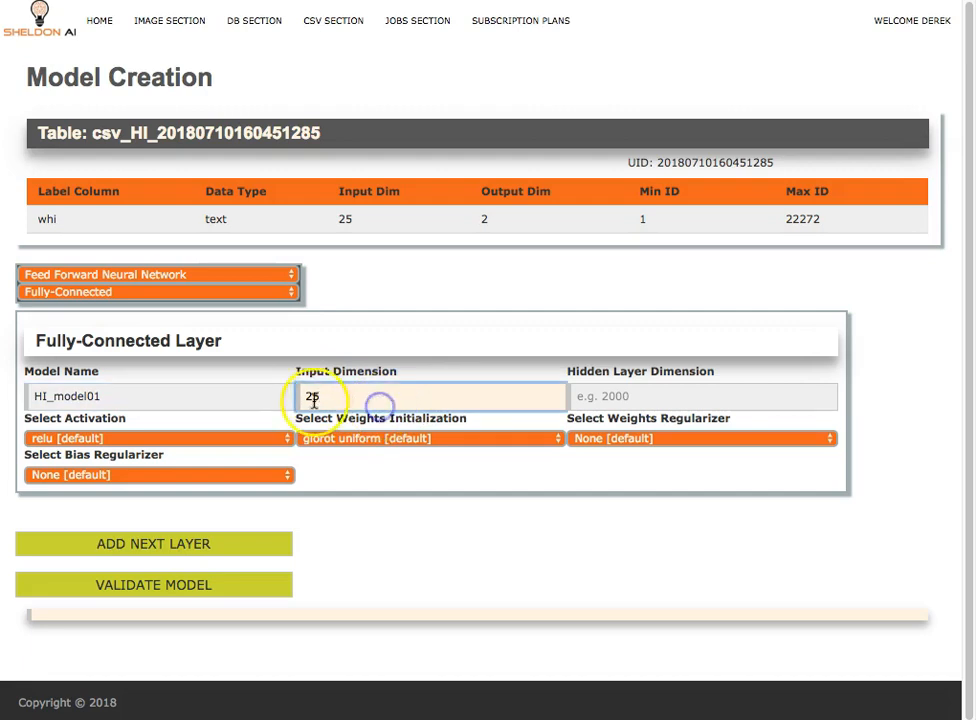
{"action": "left_click", "coordinate": [592, 398]}
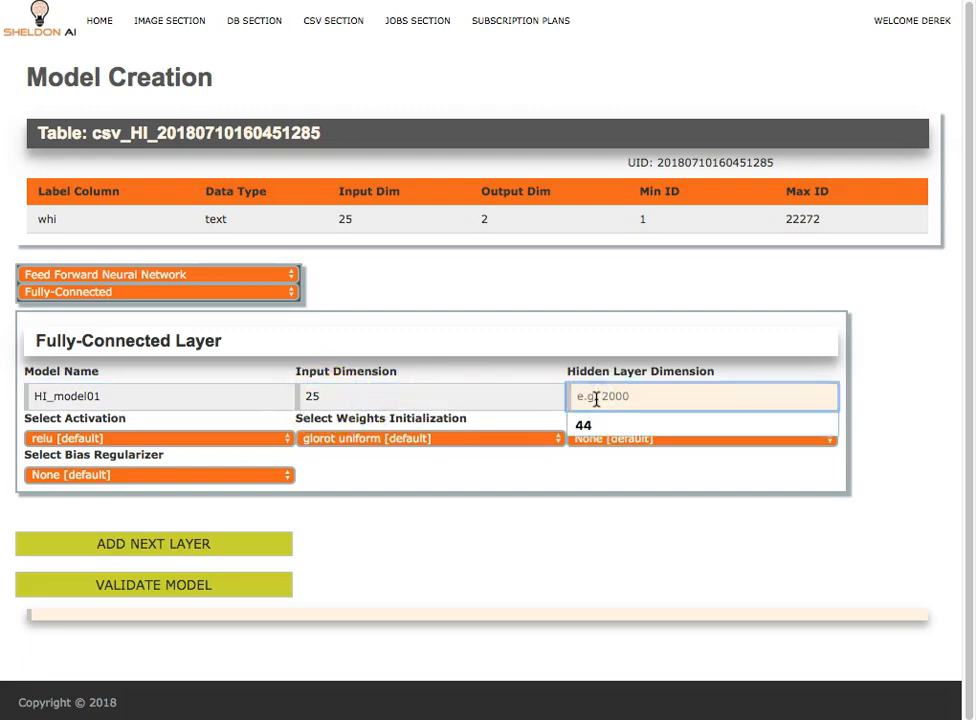
{"action": "type", "text": "100"}
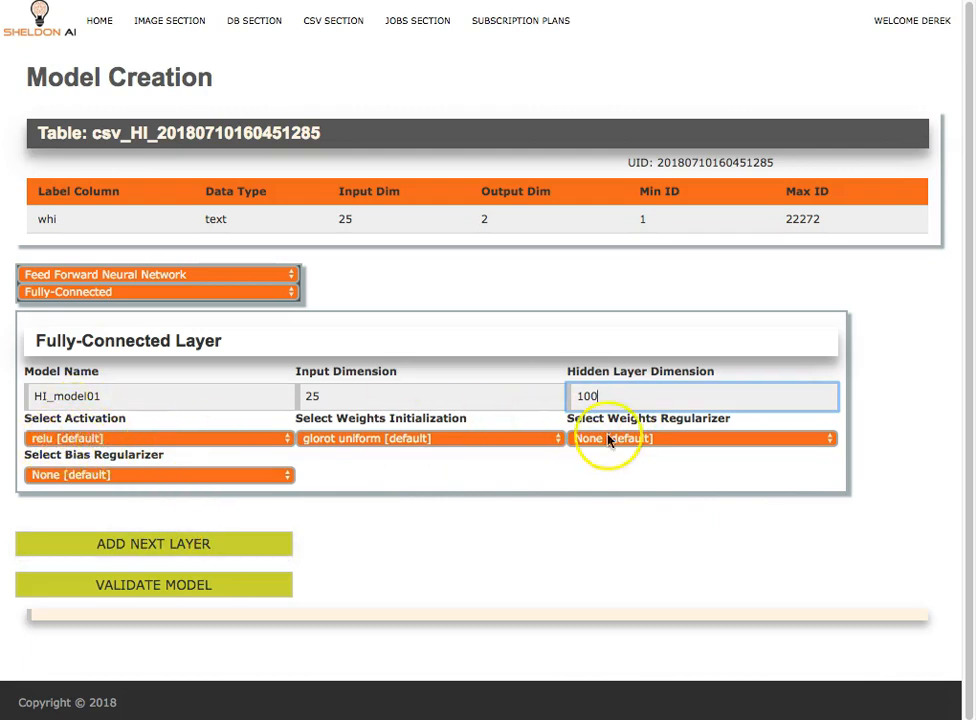
Add a second Fully-Connected layer to the model with an output layer dimension of 200.
{"action": "left_click", "coordinate": [125, 545]}
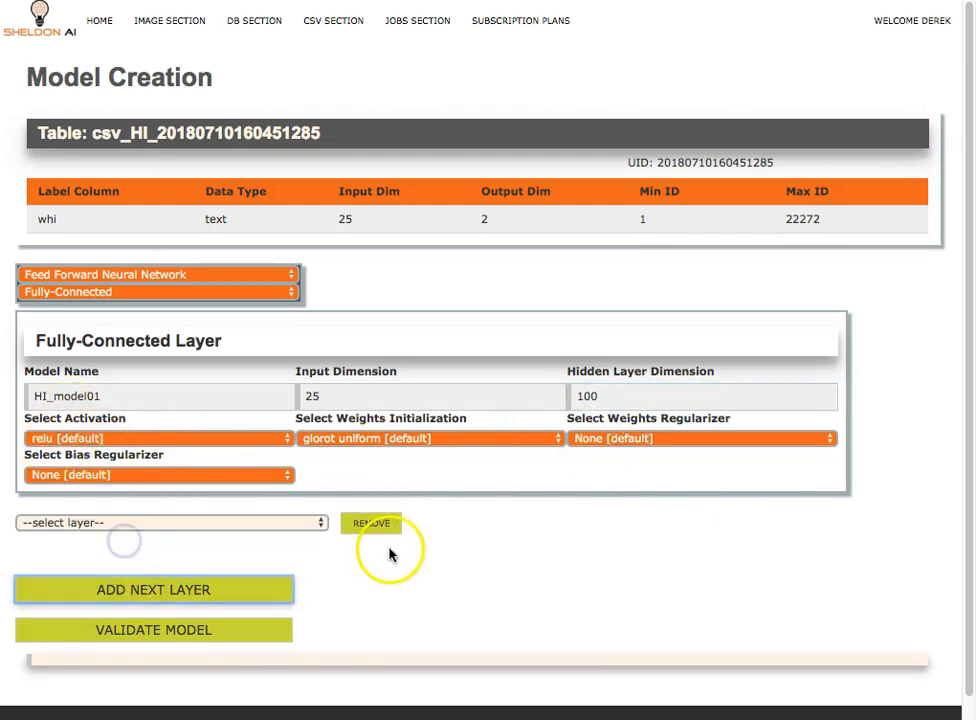
{"action": "left_click", "coordinate": [246, 519]}
{"action": "left_click", "coordinate": [163, 535]}
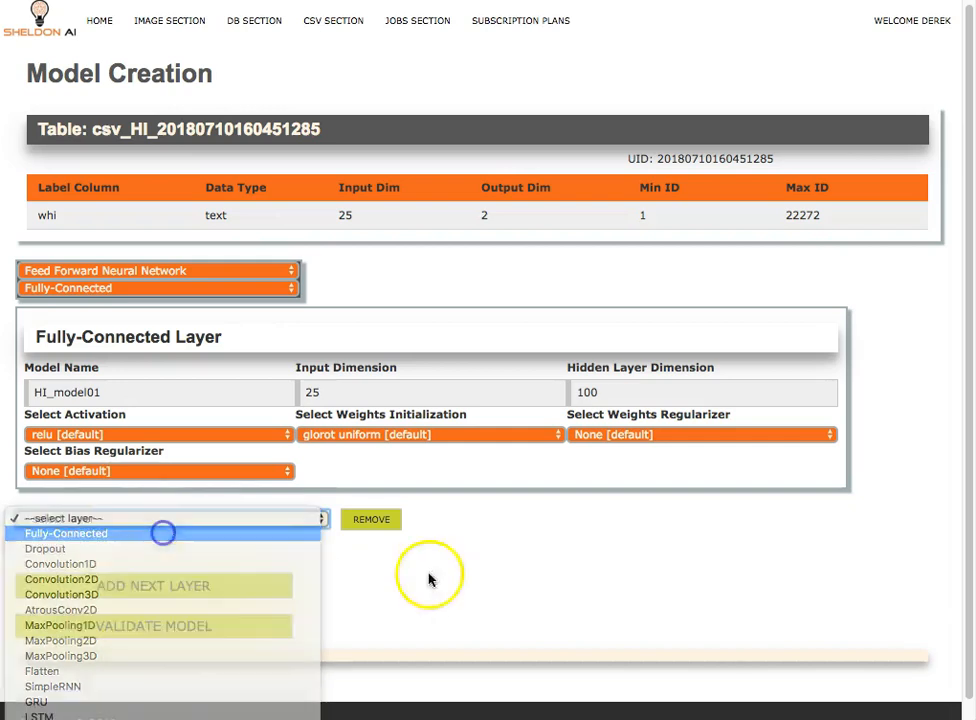
{"action": "scroll", "coordinate": [484, 580], "scroll_direction": "down", "scroll_amount": 3}
{"action": "left_click", "coordinate": [155, 486]}
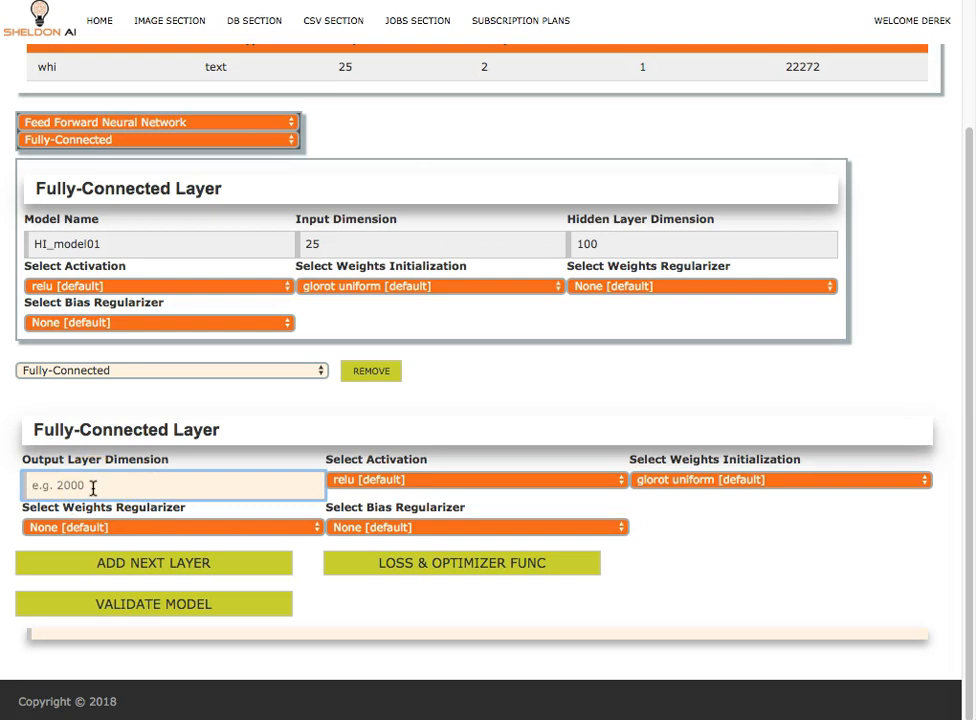
{"action": "type", "text": "100"}
{"action": "left_click", "coordinate": [30, 485]}
{"action": "key", "text": "Delete"}
{"action": "type", "text": "200"}
{"action": "left_click", "coordinate": [458, 600]}
Add a third Fully-Connected layer to the model with an output layer dimension of 50.
{"action": "left_click", "coordinate": [187, 567]}
{"action": "scroll", "coordinate": [187, 567], "scroll_direction": "down", "scroll_amount": 2}
{"action": "left_click", "coordinate": [124, 497]}
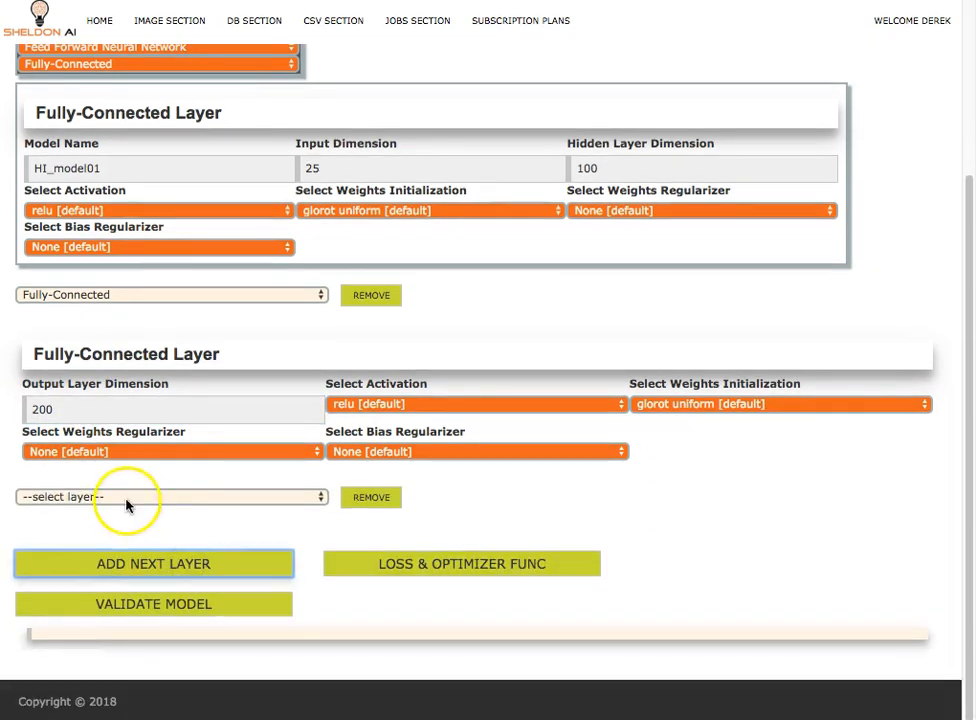
{"action": "left_click", "coordinate": [85, 513]}
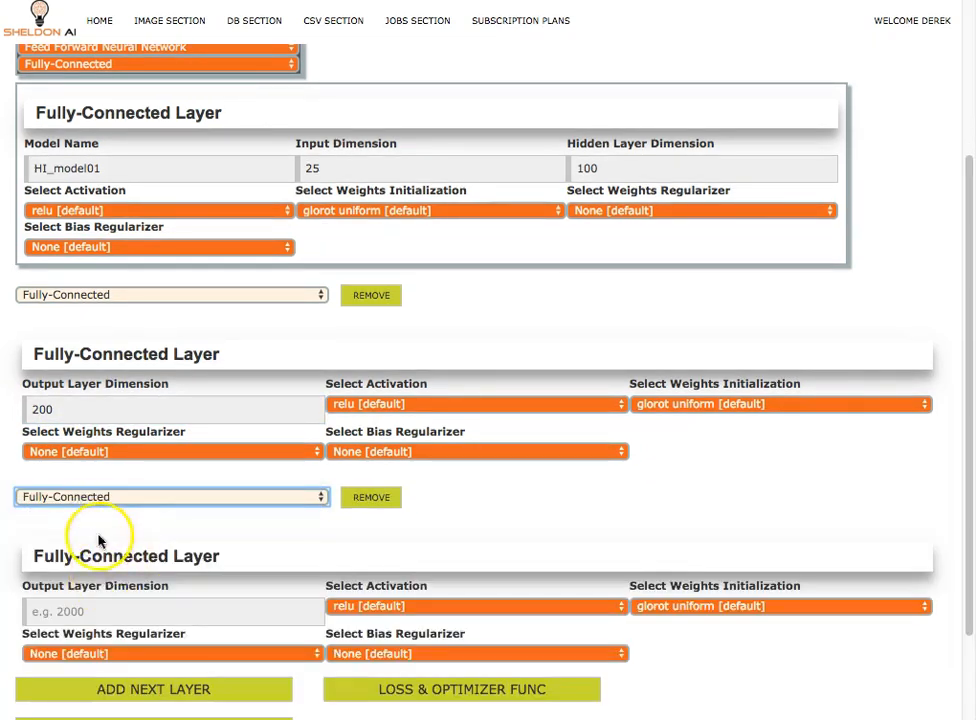
{"action": "scroll", "coordinate": [100, 560], "scroll_direction": "down", "scroll_amount": 1}
{"action": "left_click", "coordinate": [99, 573]}
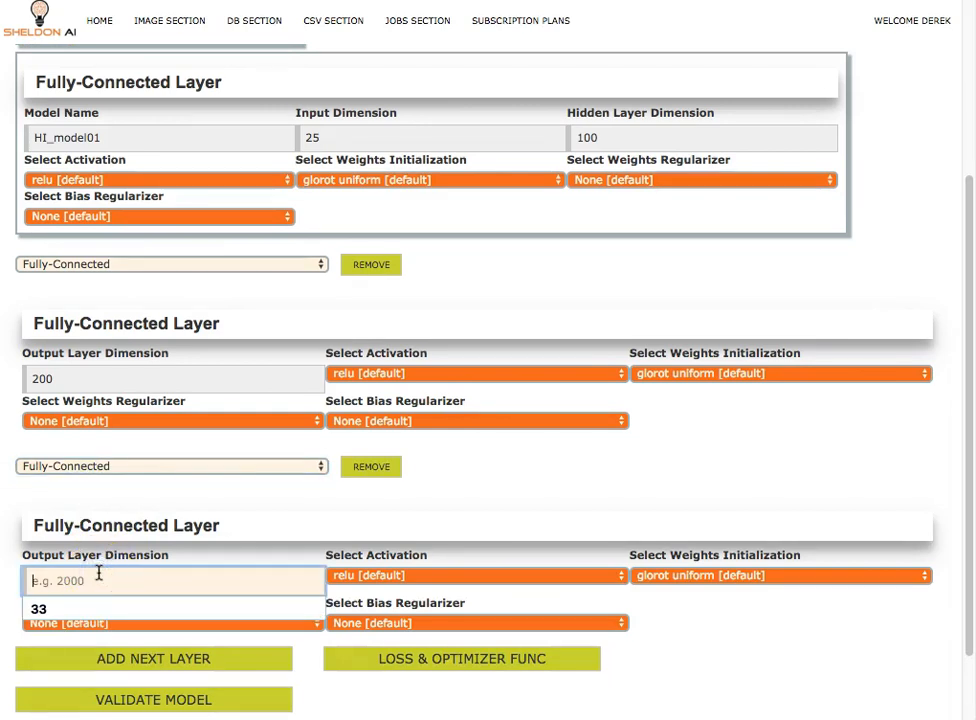
{"action": "type", "text": "50"}
Add a last Fully-Connected layer with an output layer dimension of 2, matching the dataset's output dimension.
{"action": "scroll", "coordinate": [250, 520], "scroll_direction": "down", "scroll_amount": 3}
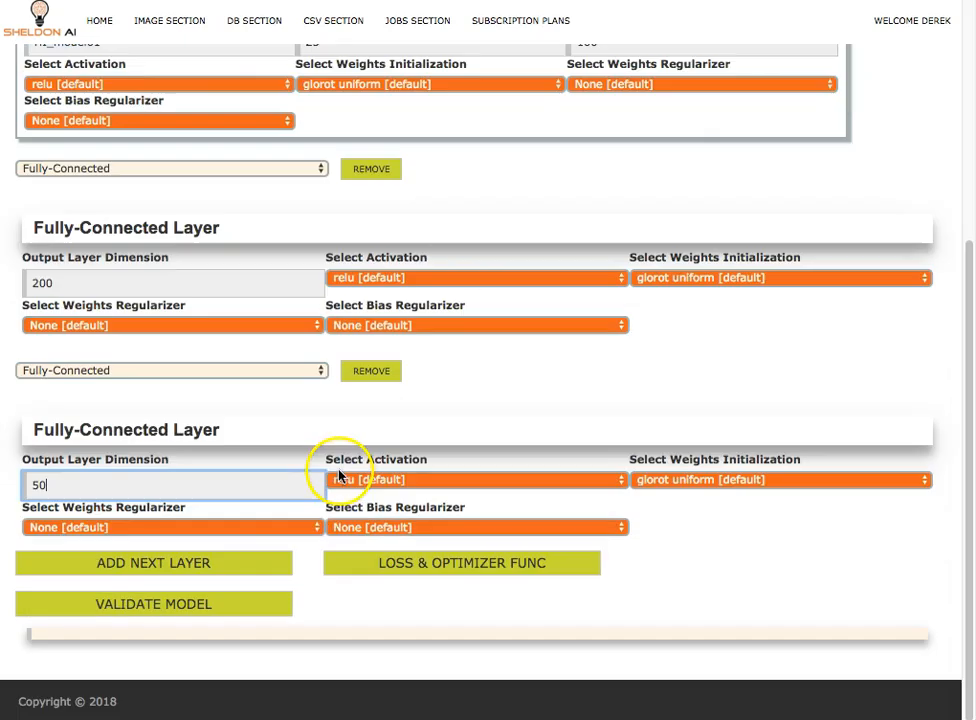
{"action": "left_click", "coordinate": [190, 562]}
{"action": "left_click", "coordinate": [105, 572]}
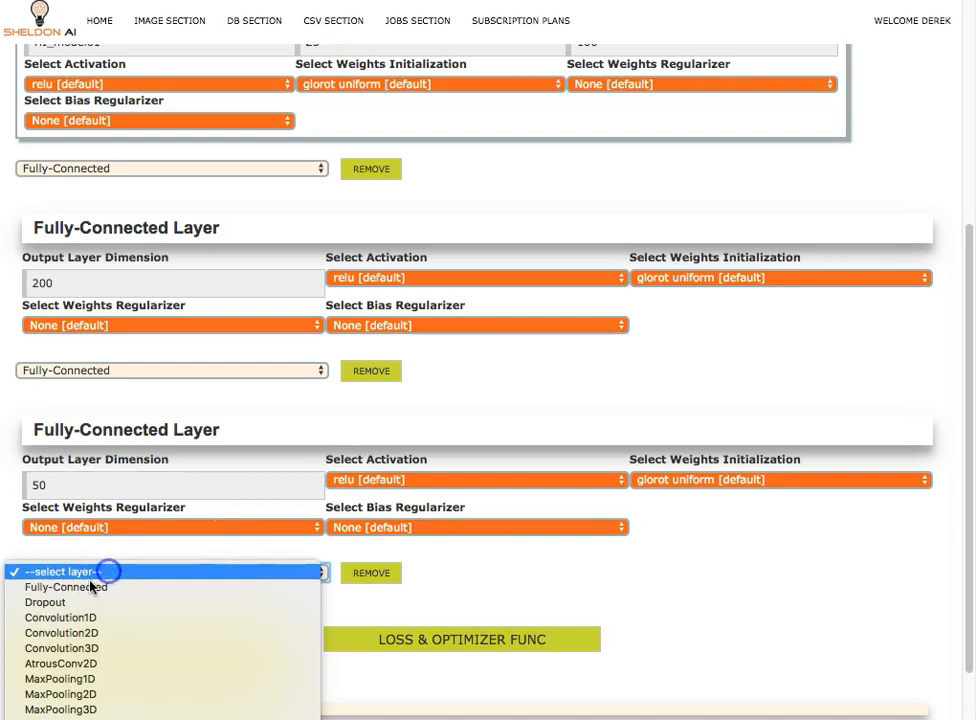
{"action": "left_click", "coordinate": [80, 588]}
{"action": "scroll", "coordinate": [255, 593], "scroll_direction": "down", "scroll_amount": 4}
{"action": "left_click", "coordinate": [92, 571]}
{"action": "type", "text": "2"}
Check the dataset's output dimension and set the last layer's activation to softmax.
{"action": "scroll", "coordinate": [451, 510], "scroll_direction": "up", "scroll_amount": 5}
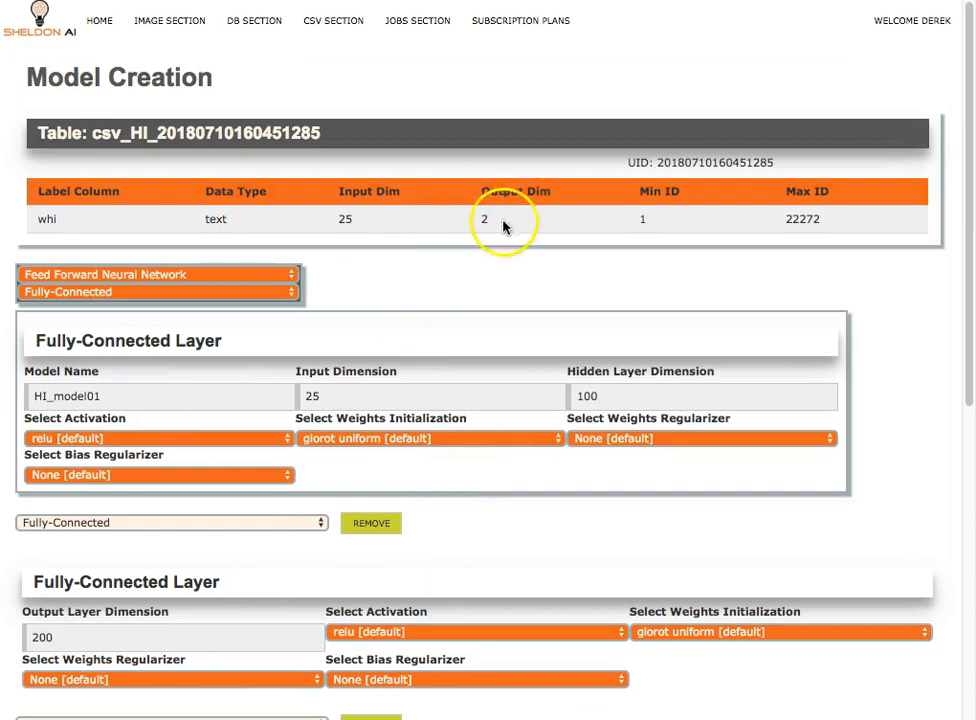
{"action": "scroll", "coordinate": [488, 381], "scroll_direction": "down", "scroll_amount": 10}
{"action": "scroll", "coordinate": [433, 518], "scroll_direction": "down", "scroll_amount": 5}
{"action": "left_click", "coordinate": [40, 484]}
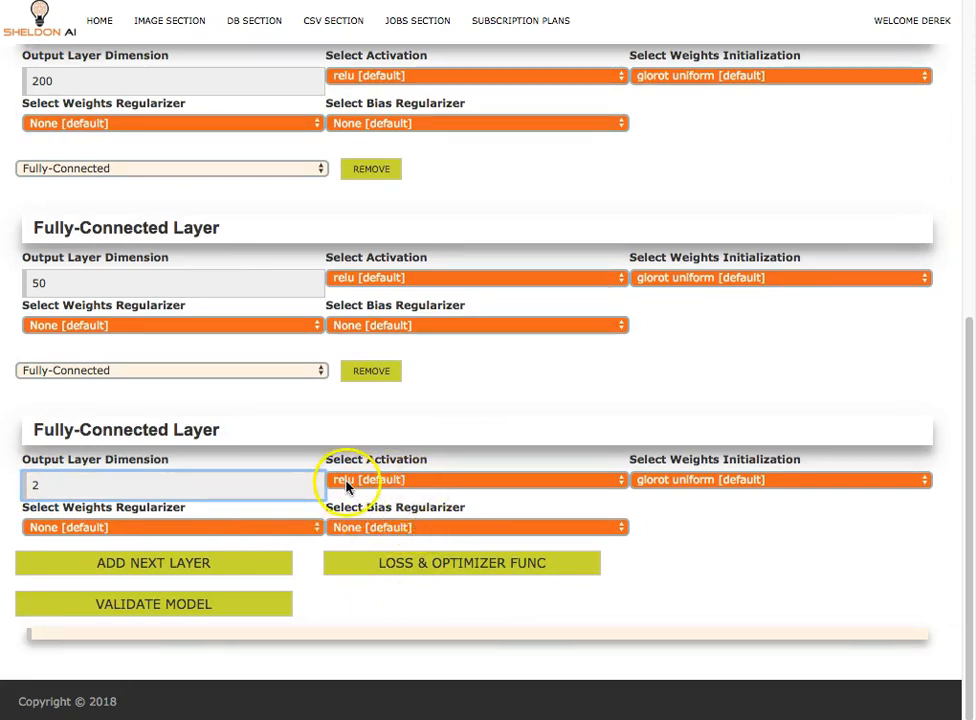
{"action": "left_click", "coordinate": [430, 481]}
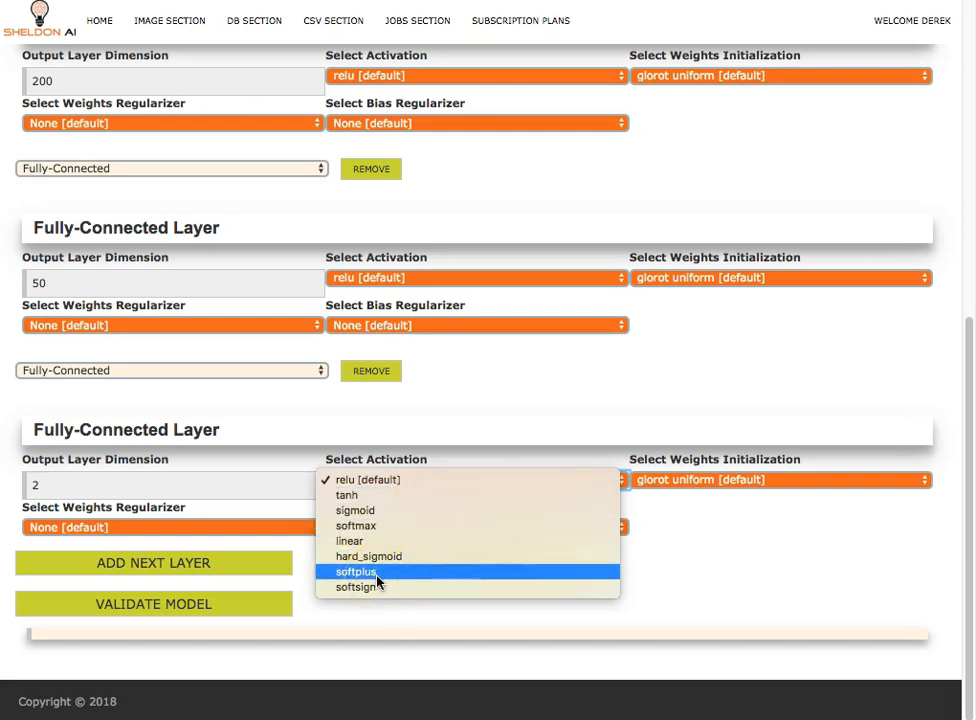
{"action": "left_click", "coordinate": [375, 525]}
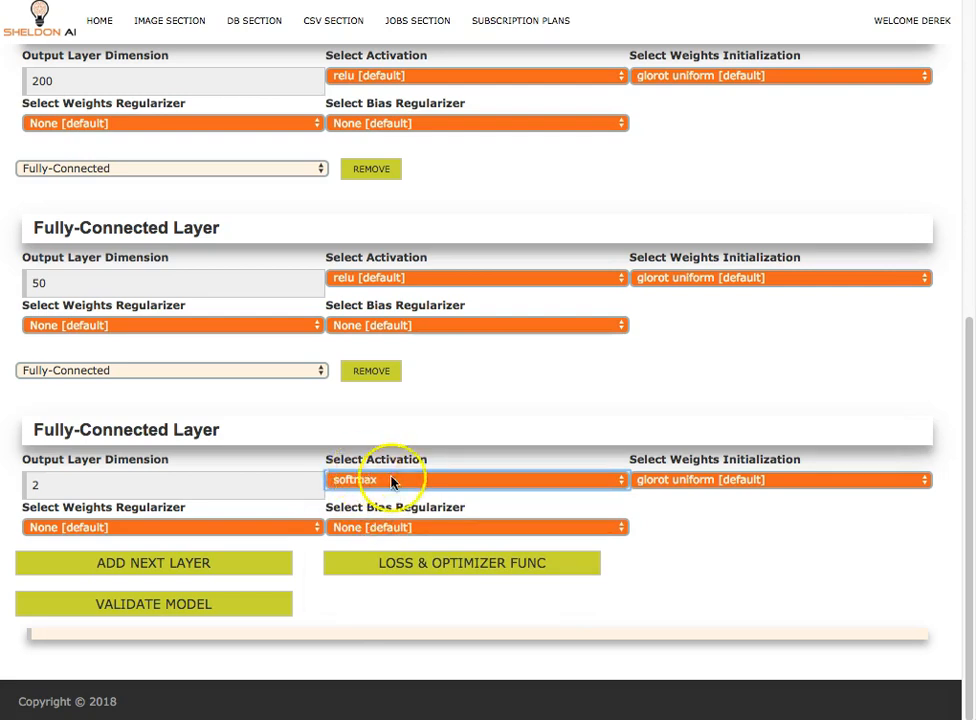
Choose categorical_crossentropy as the loss function and SGD with its default settings as the optimizer.
{"action": "left_click", "coordinate": [402, 572]}
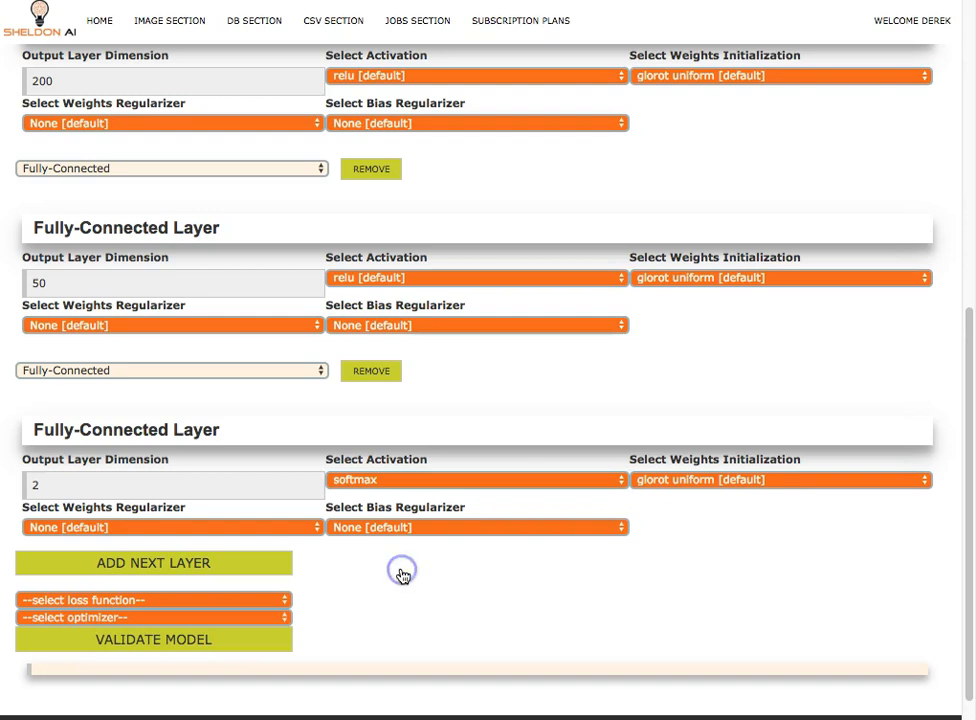
{"action": "scroll", "coordinate": [402, 572], "scroll_direction": "down", "scroll_amount": 1}
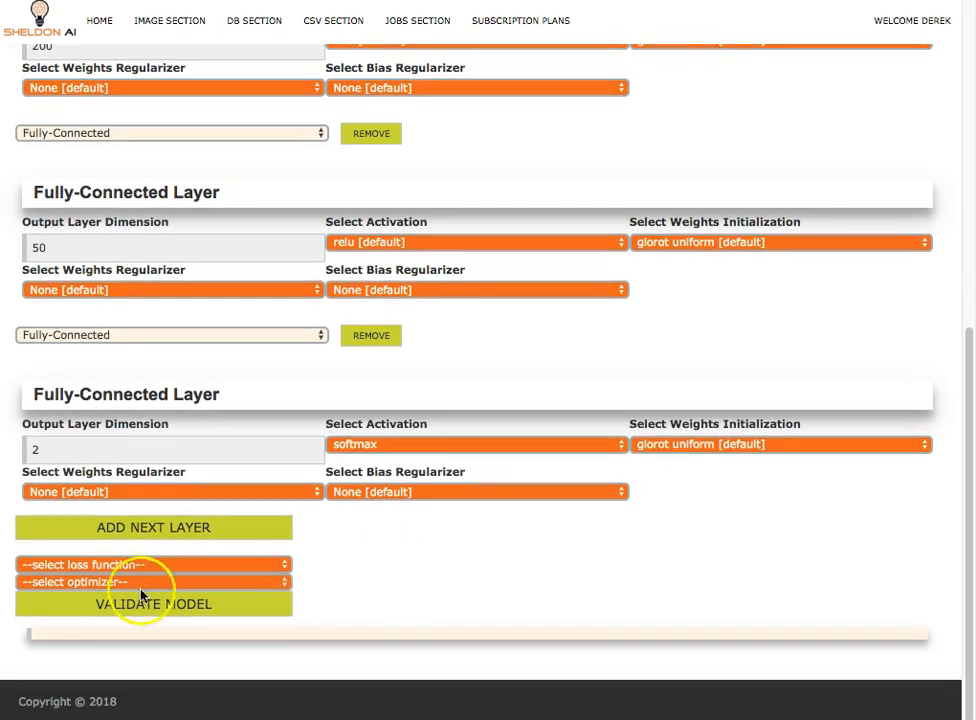
{"action": "left_click", "coordinate": [110, 566]}
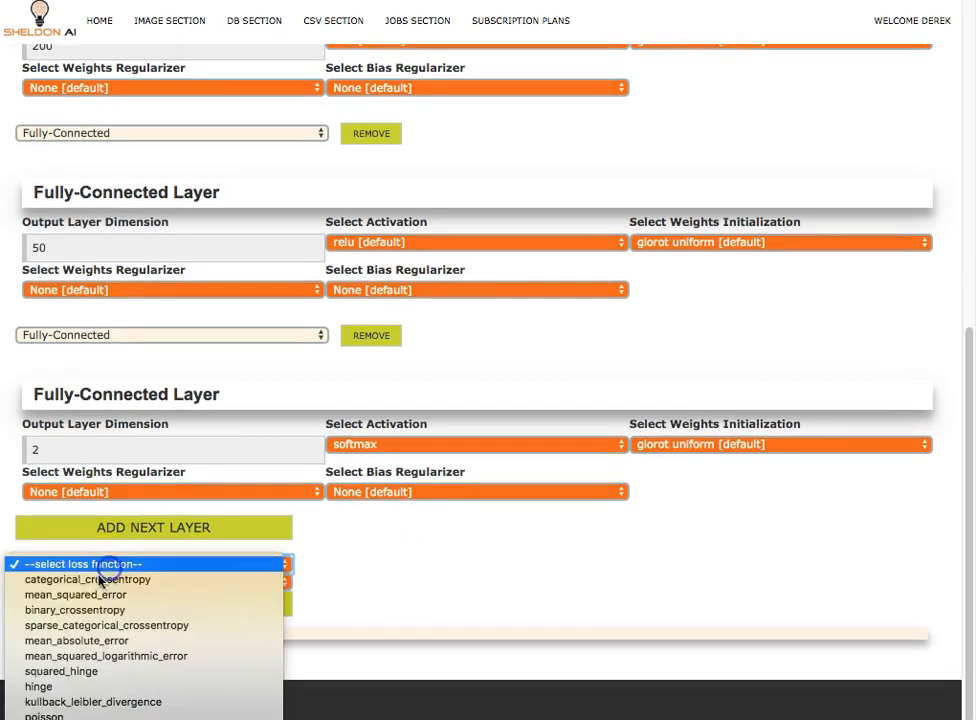
{"action": "left_click", "coordinate": [95, 586]}
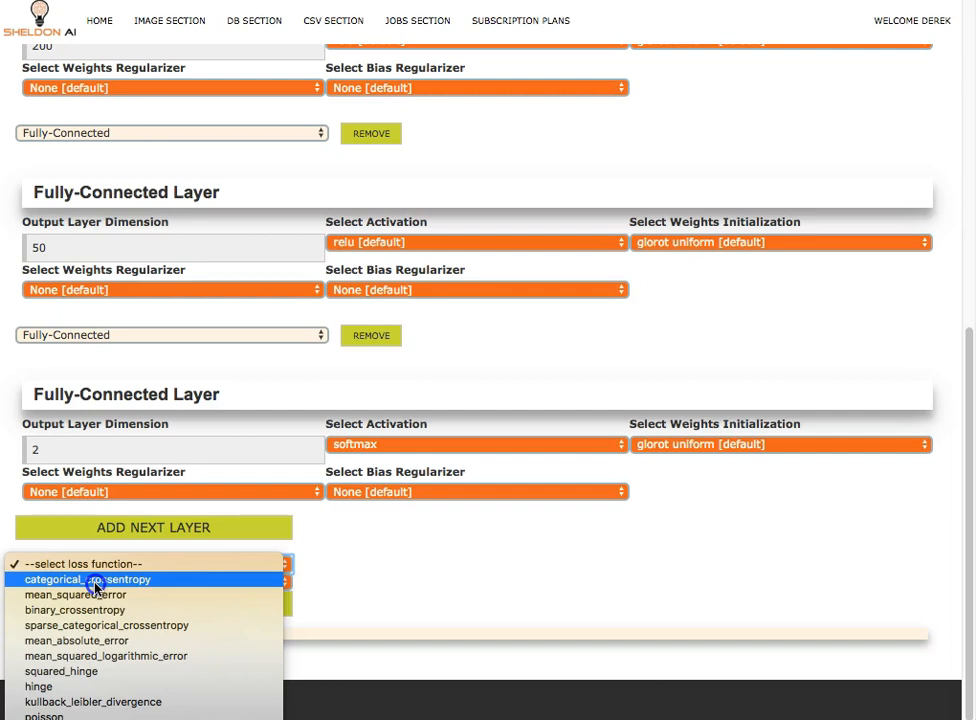
{"action": "left_click", "coordinate": [93, 580]}
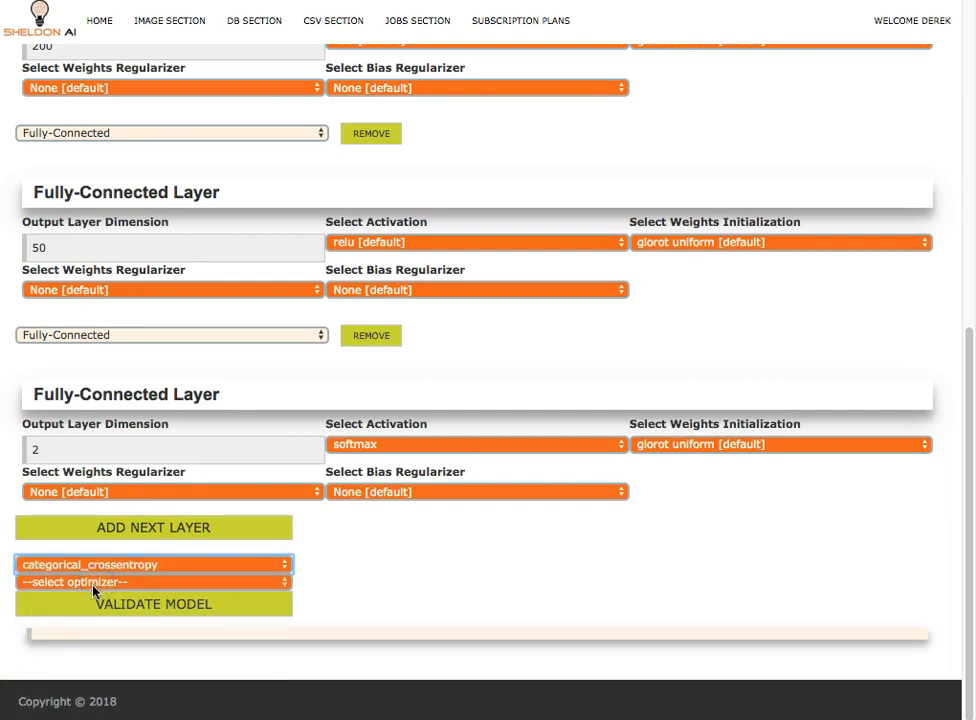
{"action": "left_click", "coordinate": [93, 583]}
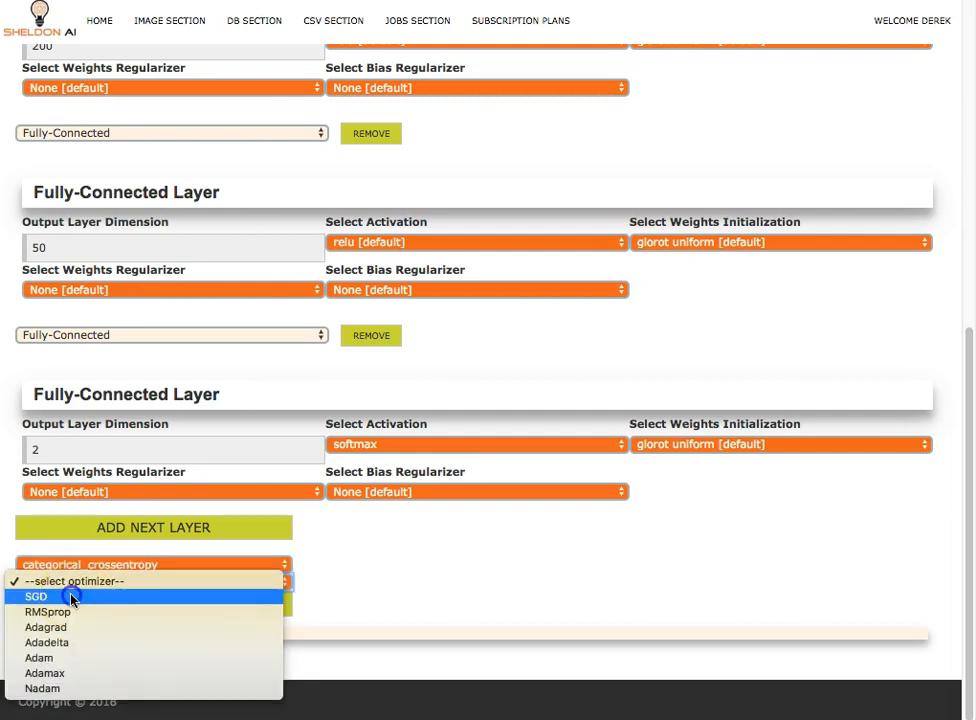
{"action": "scroll", "coordinate": [475, 592], "scroll_direction": "down", "scroll_amount": 3}
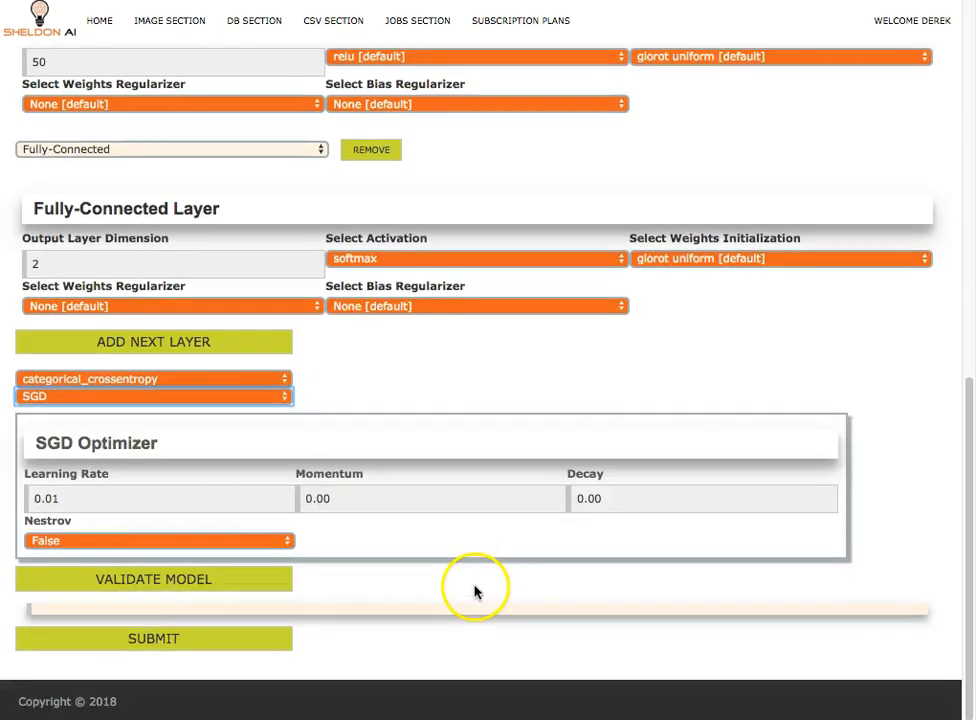
Validate the model and check its parameter count in the validation result.
{"action": "left_click", "coordinate": [150, 586]}
{"action": "scroll", "coordinate": [500, 510], "scroll_direction": "down", "scroll_amount": 1}
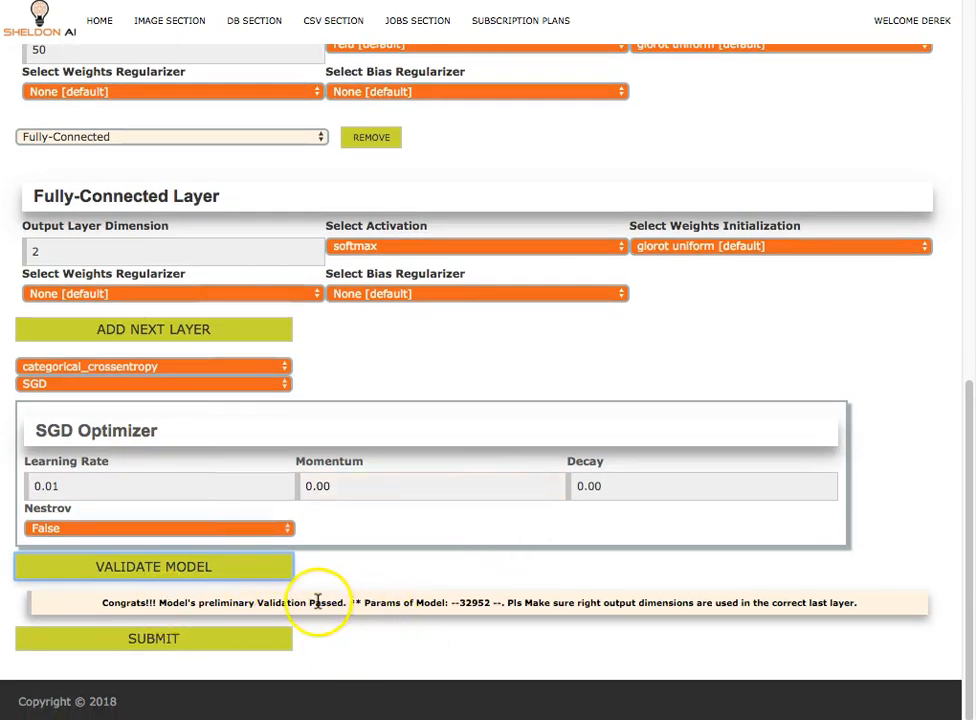
{"action": "double_click", "coordinate": [461, 604]}
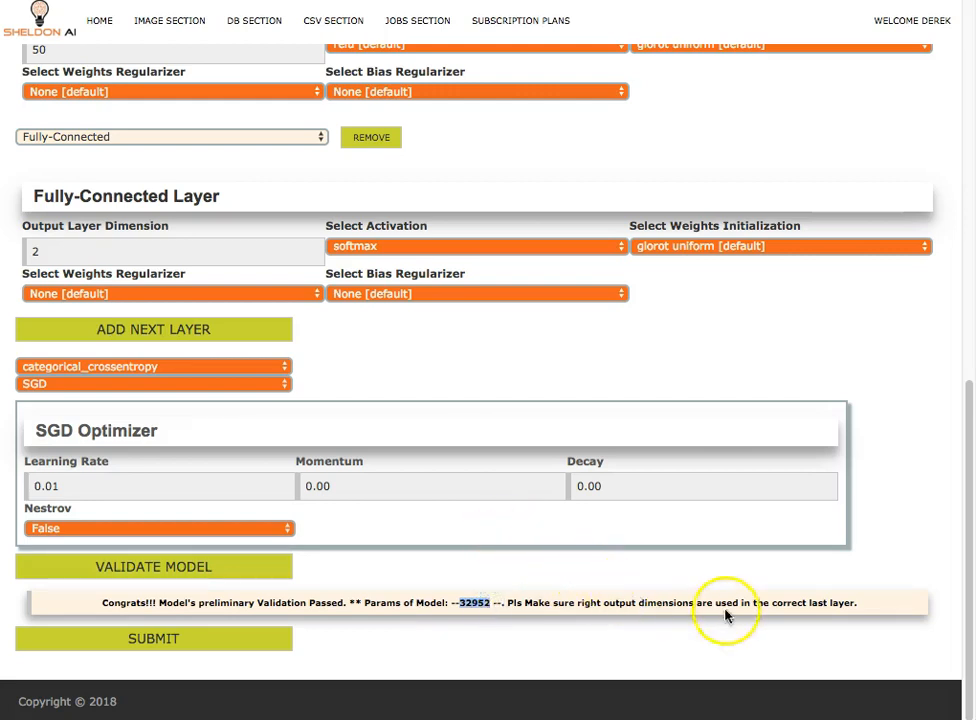
Review the layers of the validated model and submit it to go to the training configuration.
{"action": "scroll", "coordinate": [591, 641], "scroll_direction": "up", "scroll_amount": 1}
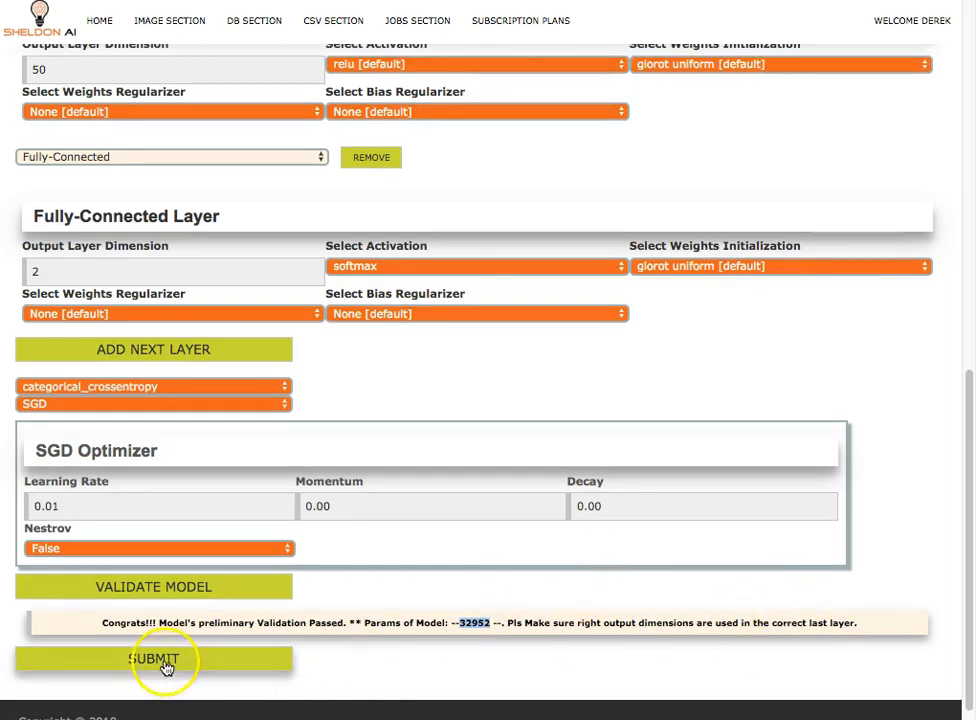
{"action": "scroll", "coordinate": [435, 438], "scroll_direction": "up", "scroll_amount": 10}
{"action": "scroll", "coordinate": [455, 445], "scroll_direction": "up", "scroll_amount": 3}
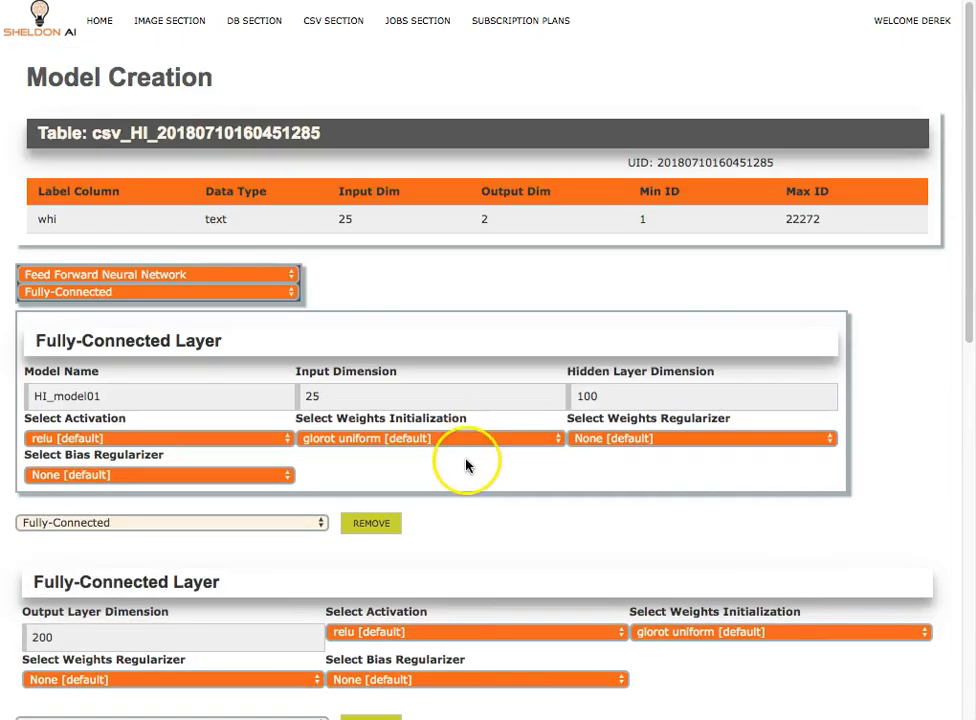
{"action": "scroll", "coordinate": [464, 464], "scroll_direction": "down", "scroll_amount": 10}
{"action": "left_click", "coordinate": [265, 631]}
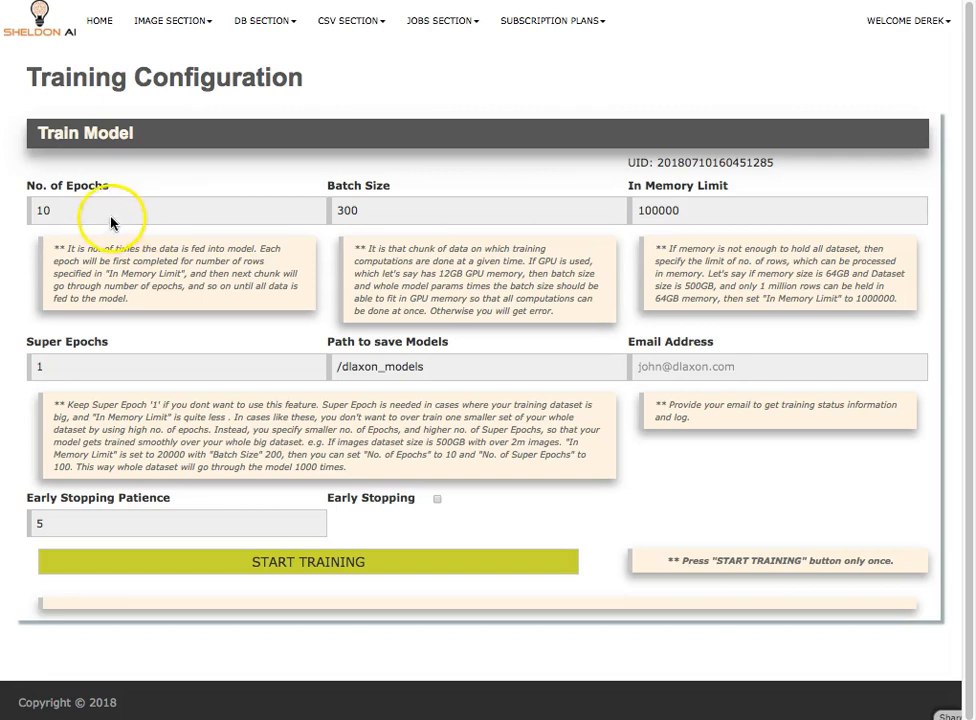
Set the number of training epochs to 100 and enable early stopping.
{"action": "left_click", "coordinate": [77, 218]}
{"action": "left_click", "coordinate": [67, 211]}
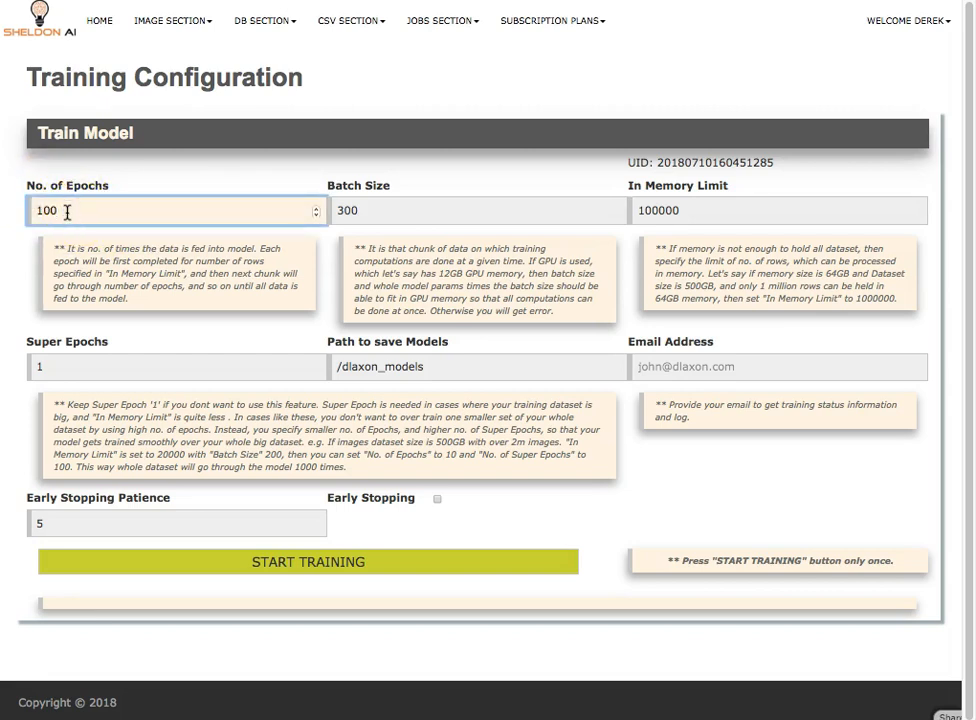
{"action": "left_click", "coordinate": [373, 209]}
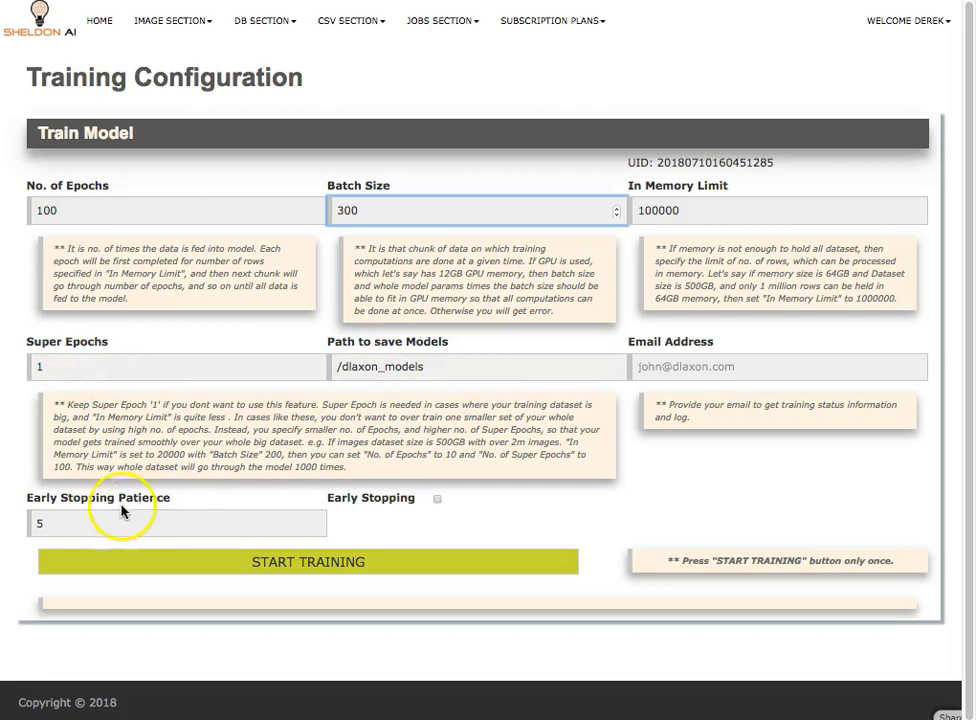
{"action": "left_click", "coordinate": [437, 500]}
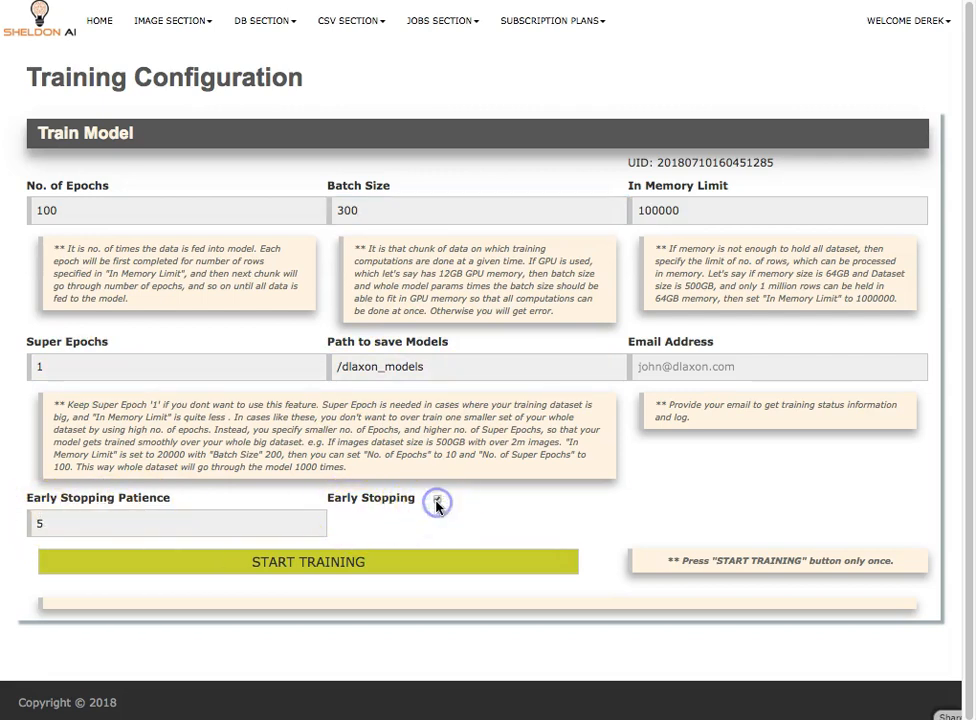
Start training the model and open the list of training jobs to see the job's status.
{"action": "left_click", "coordinate": [320, 570]}
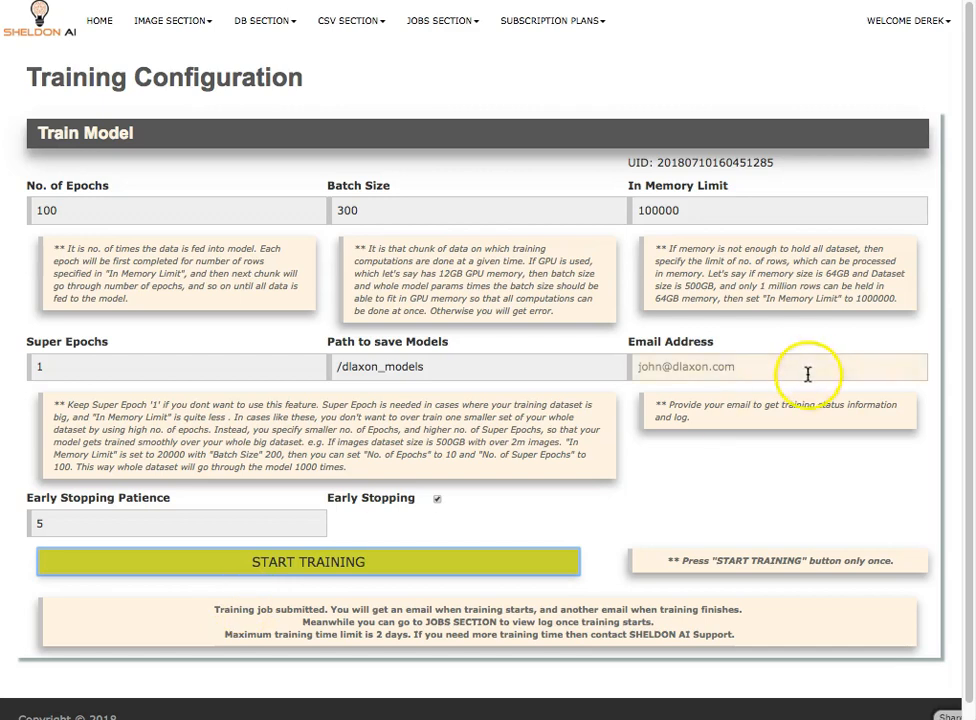
{"action": "left_click", "coordinate": [462, 28]}
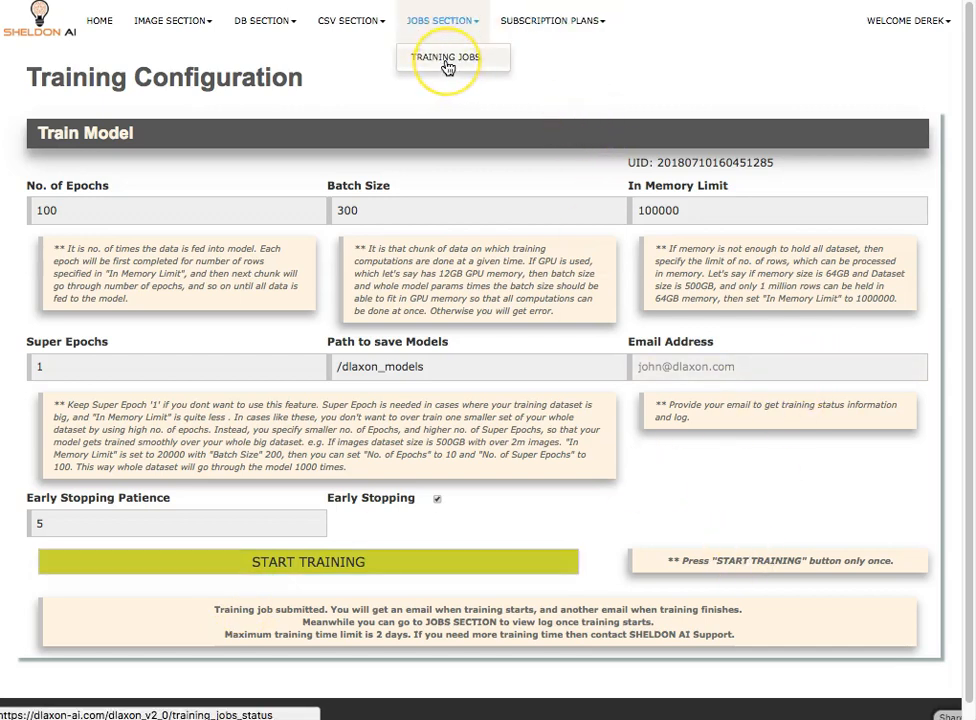
{"action": "left_click", "coordinate": [446, 58]}
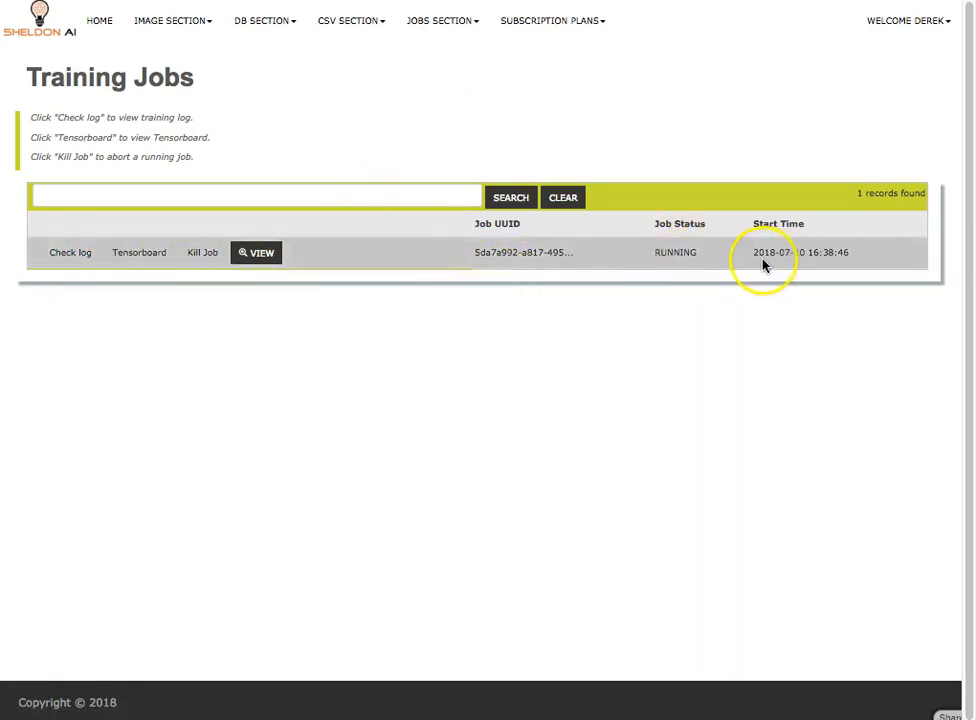
Open the running job's training log and review its optimizer hyper-parameters, model architecture, rows to process and column pre-processing types.
{"action": "left_click", "coordinate": [70, 257]}
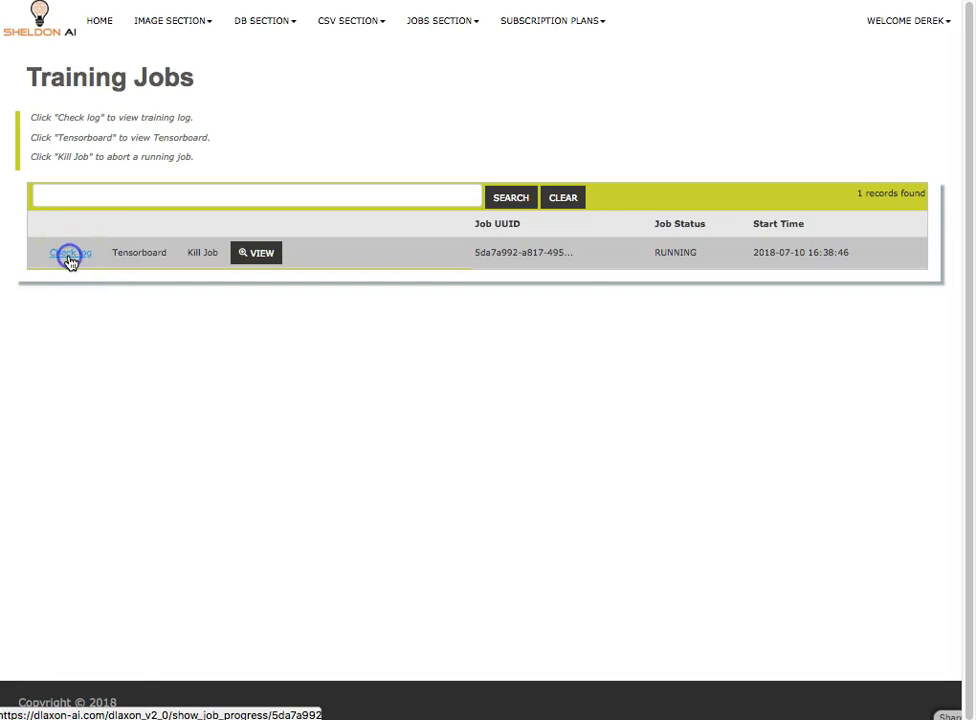
{"action": "scroll", "coordinate": [376, 308], "scroll_direction": "down", "scroll_amount": 1}
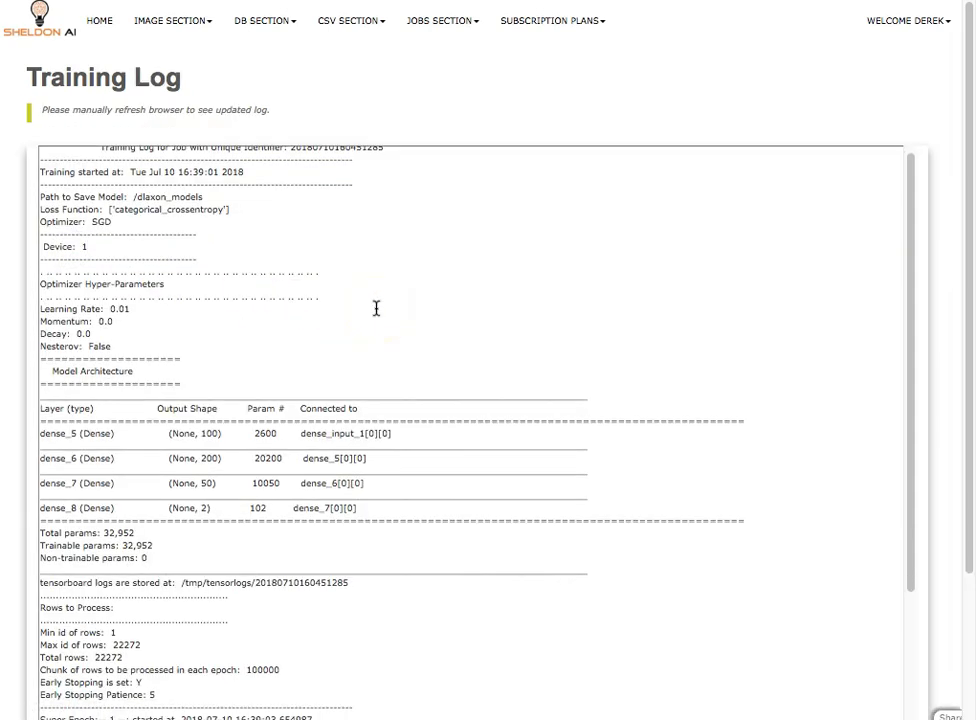
{"action": "scroll", "coordinate": [285, 310], "scroll_direction": "up", "scroll_amount": 1}
{"action": "scroll", "coordinate": [285, 310], "scroll_direction": "down", "scroll_amount": 1}
{"action": "scroll", "coordinate": [285, 310], "scroll_direction": "down", "scroll_amount": 1}
{"action": "scroll", "coordinate": [285, 310], "scroll_direction": "down", "scroll_amount": 5}
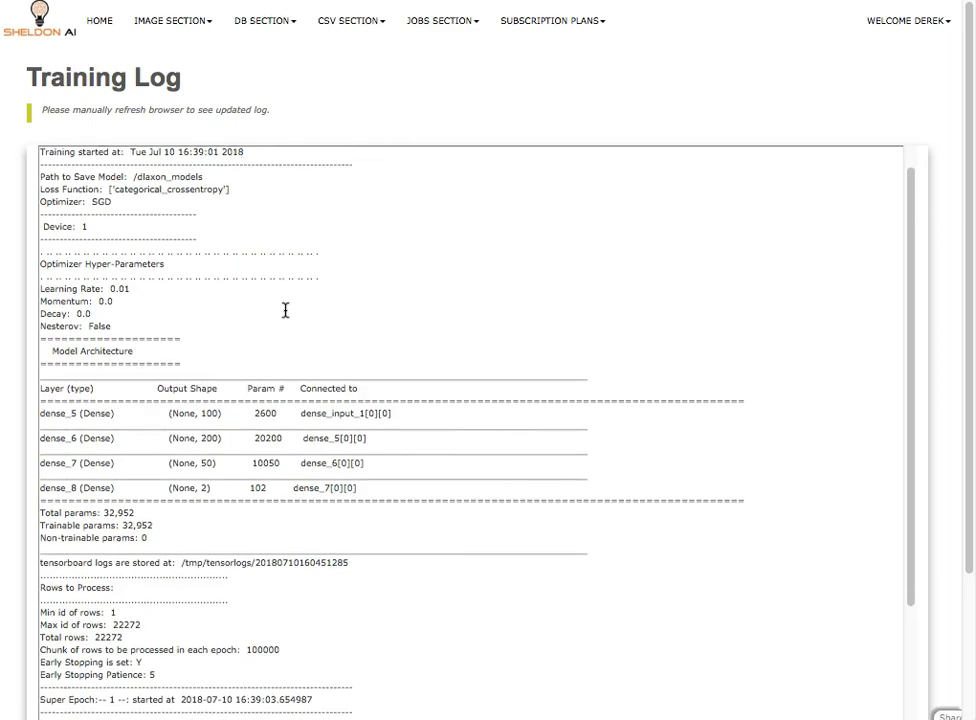
{"action": "scroll", "coordinate": [285, 310], "scroll_direction": "down", "scroll_amount": 2}
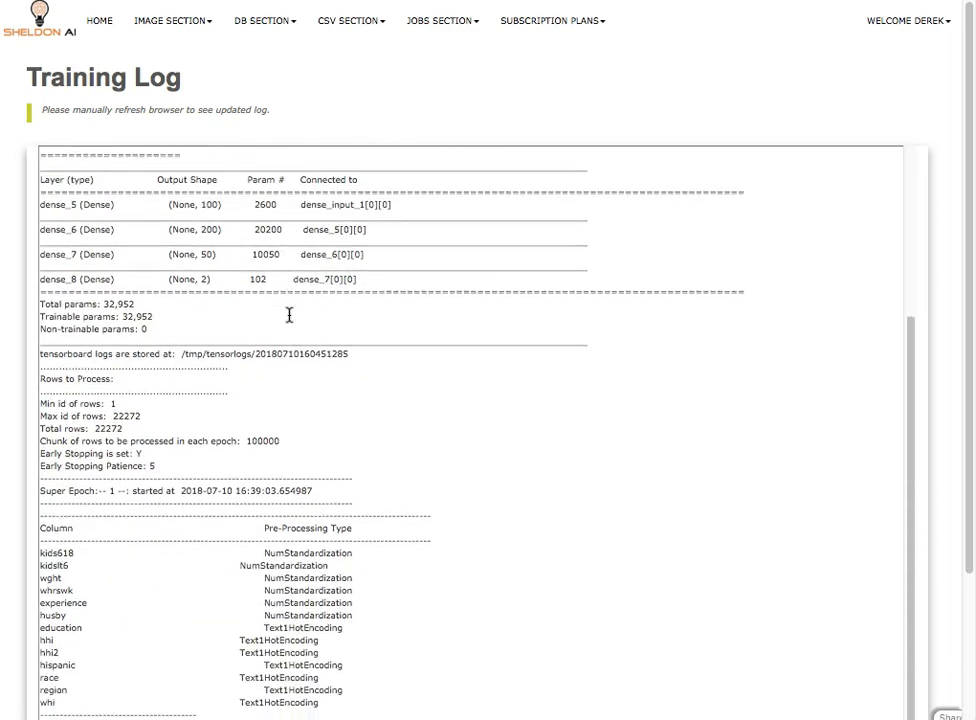
{"action": "scroll", "coordinate": [90, 210], "scroll_direction": "up", "scroll_amount": 1}
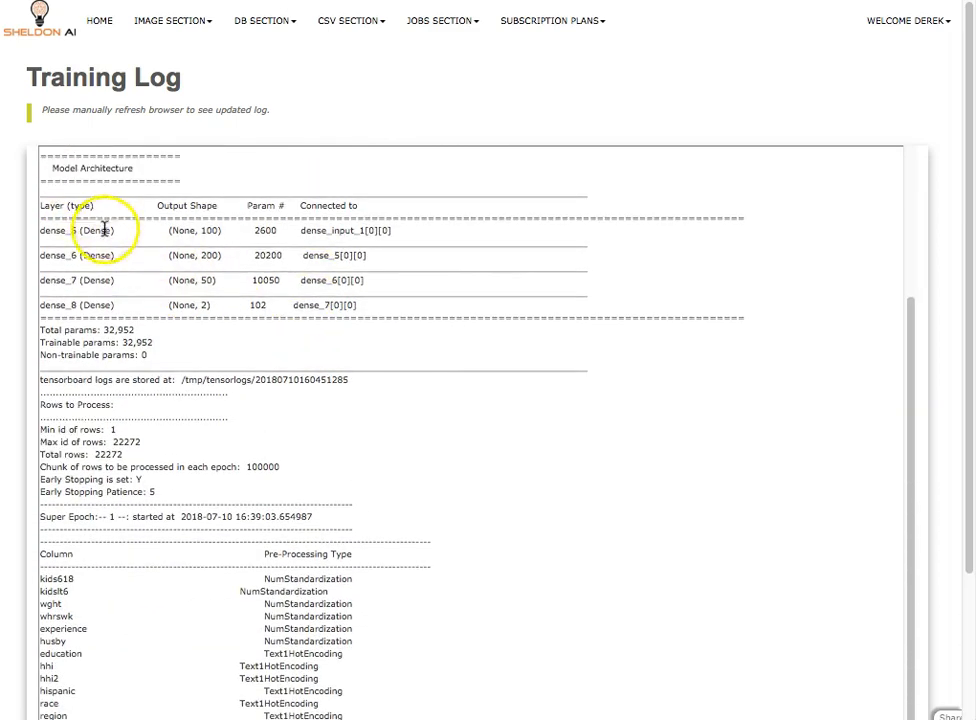
{"action": "scroll", "coordinate": [285, 309], "scroll_direction": "down", "scroll_amount": 3}
{"action": "scroll", "coordinate": [288, 380], "scroll_direction": "down", "scroll_amount": 3}
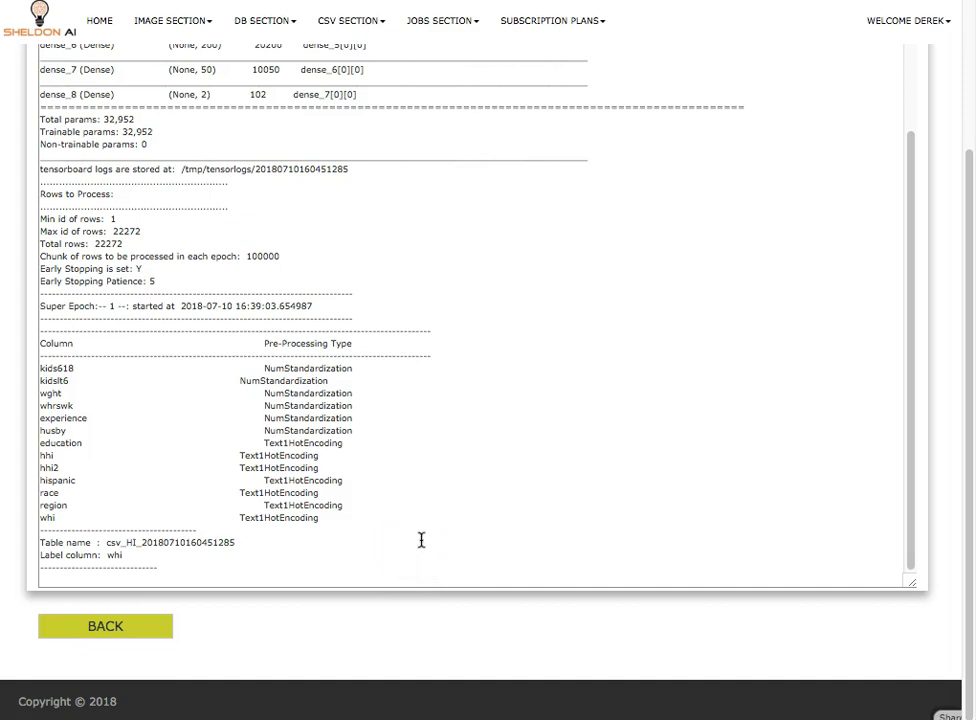
{"action": "scroll", "coordinate": [499, 357], "scroll_direction": "up", "scroll_amount": 5}
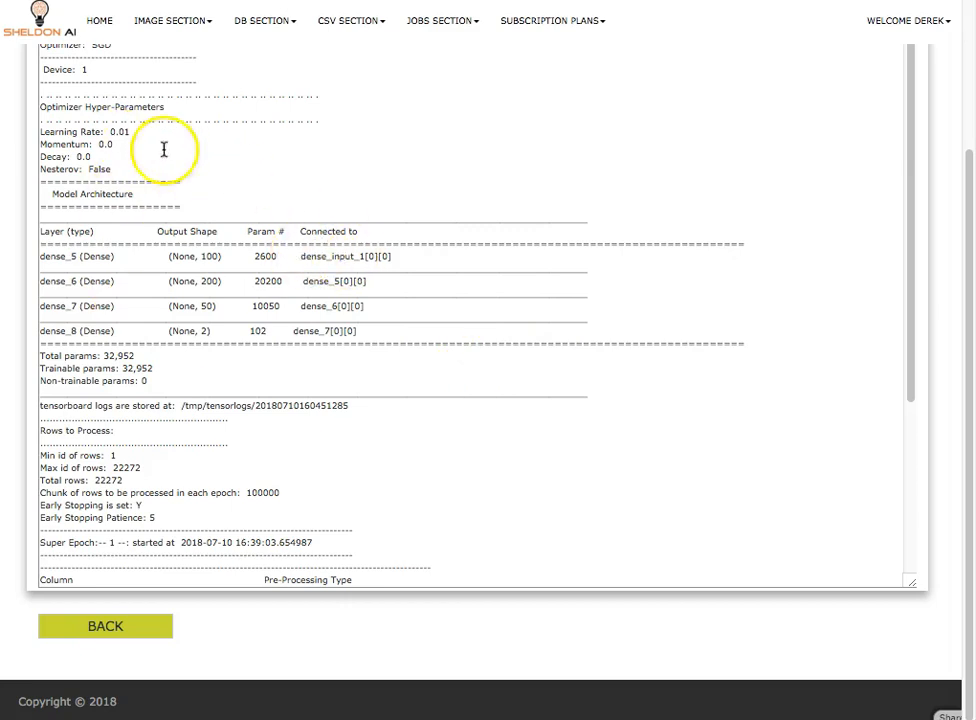
{"action": "scroll", "coordinate": [374, 180], "scroll_direction": "up", "scroll_amount": 5}
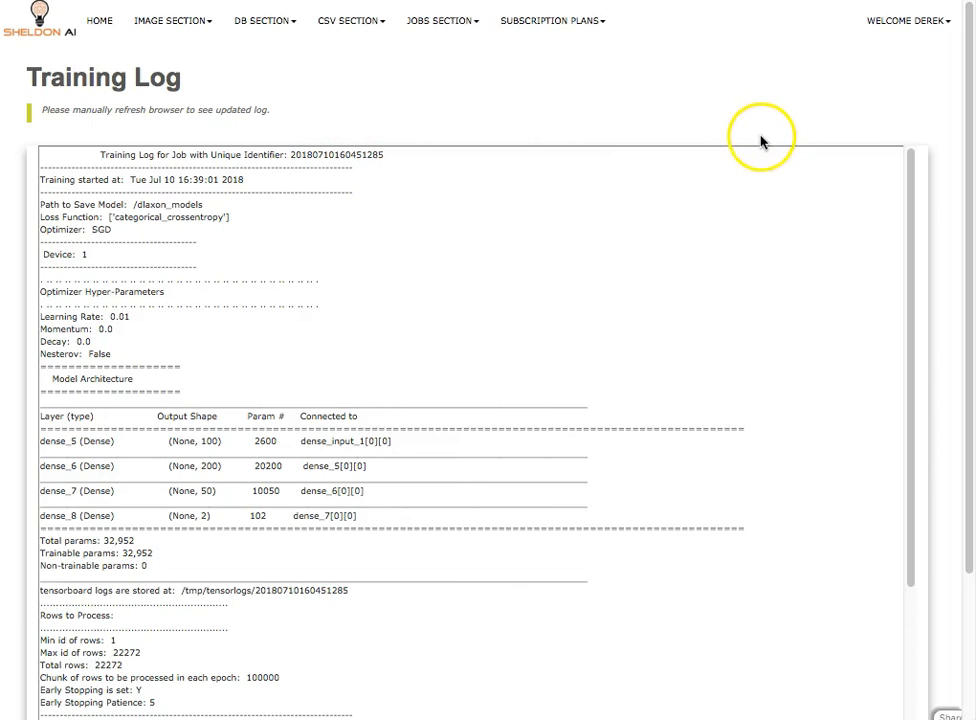
Go to the end of the completed training log and highlight the validation accuracy in the final training summary.
{"action": "scroll", "coordinate": [730, 268], "scroll_direction": "down", "scroll_amount": 5}
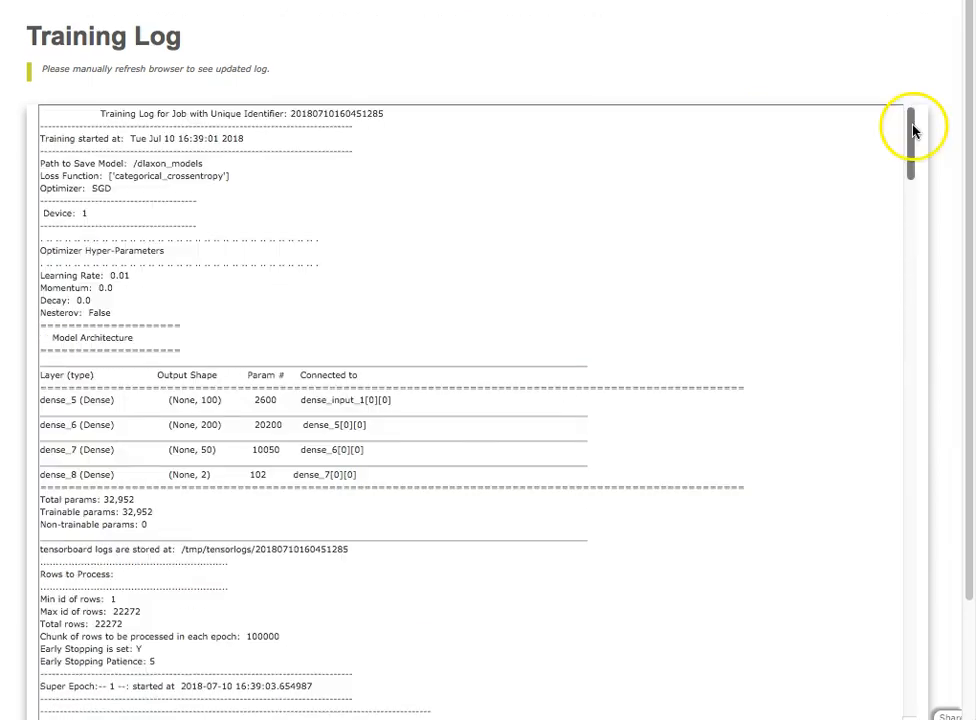
{"action": "left_click_drag", "start_coordinate": [912, 130], "coordinate": [883, 619]}
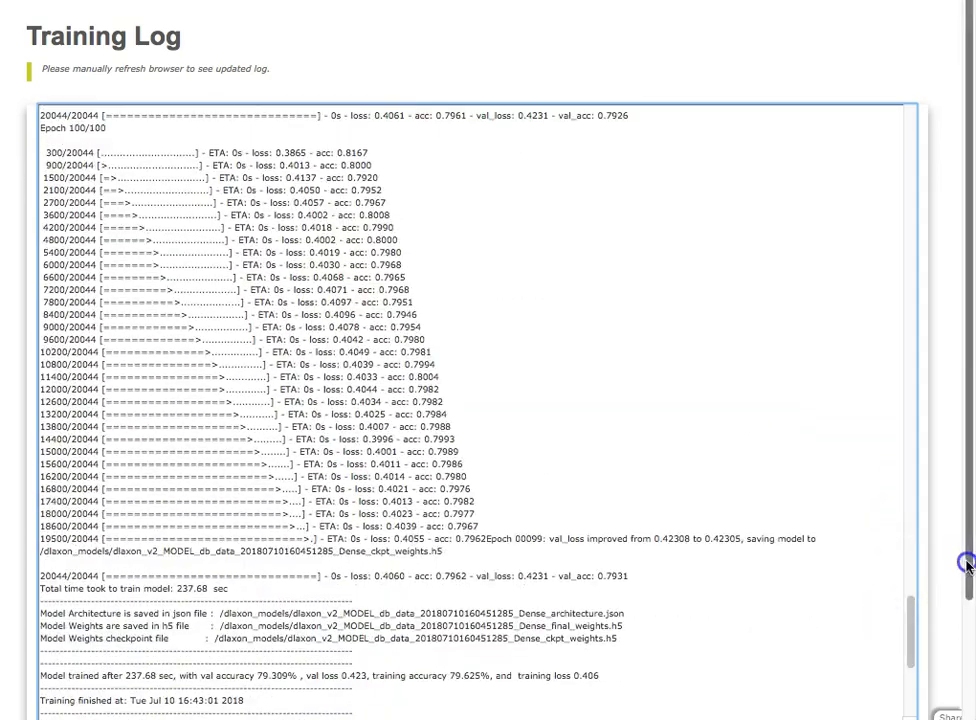
{"action": "scroll", "coordinate": [960, 620], "scroll_direction": "down", "scroll_amount": 2}
{"action": "left_click_drag", "start_coordinate": [917, 586], "coordinate": [911, 636]}
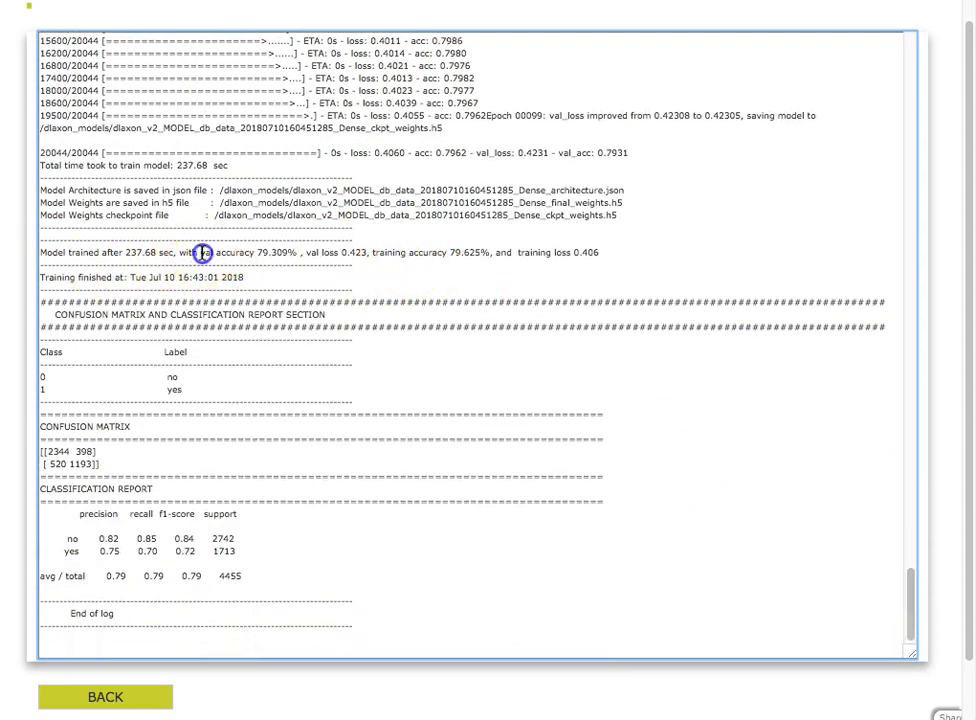
{"action": "left_click_drag", "start_coordinate": [200, 253], "coordinate": [270, 253]}
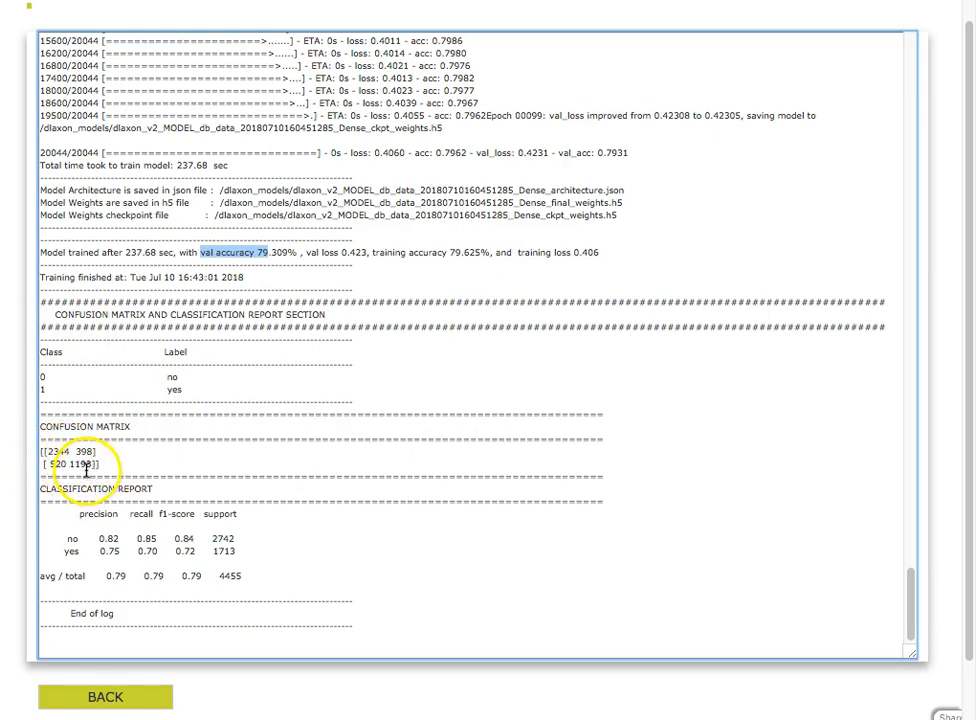
Examine the confusion matrix and the classification report's precision, recall and f1-score for the no and yes classes.
{"action": "scroll", "coordinate": [150, 458], "scroll_direction": "down", "scroll_amount": 1}
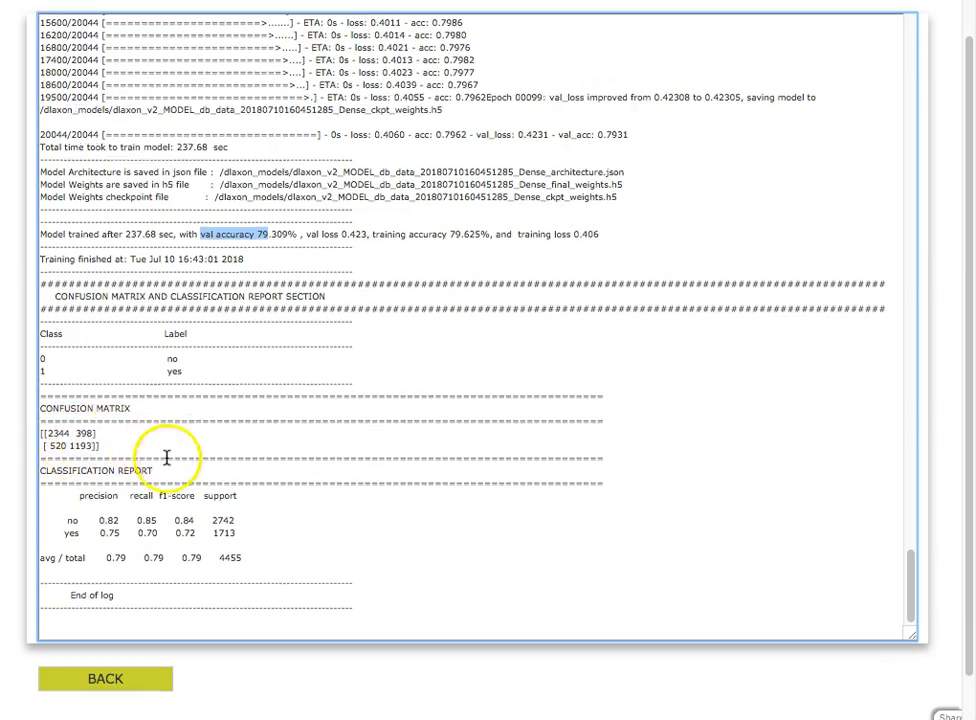
{"action": "scroll", "coordinate": [338, 545], "scroll_direction": "down", "scroll_amount": 1}
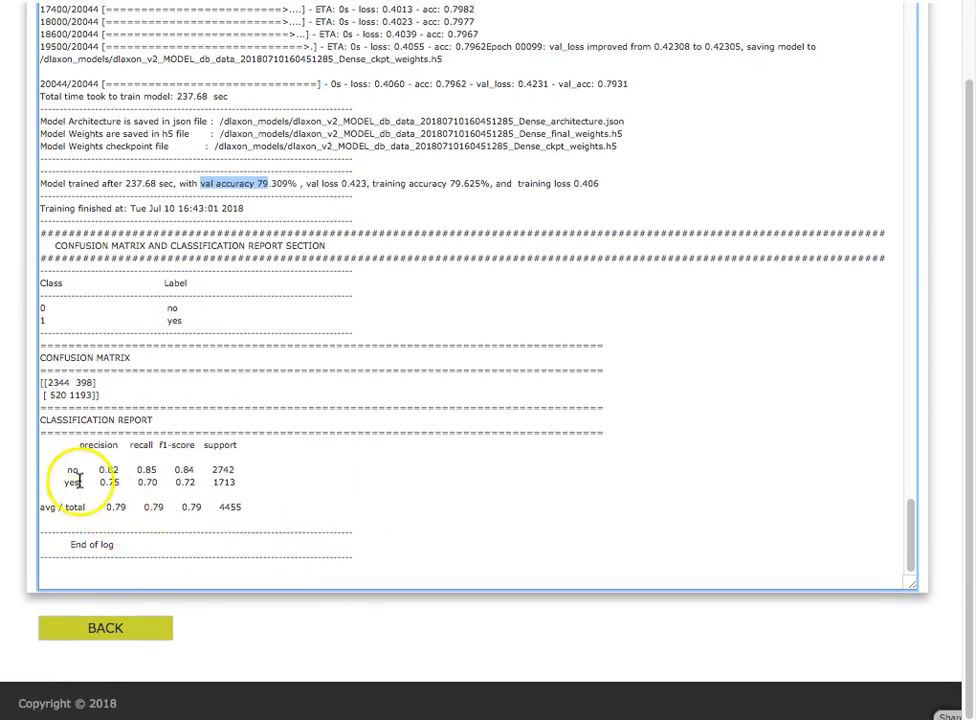
{"action": "scroll", "coordinate": [147, 476], "scroll_direction": "down", "scroll_amount": 1}
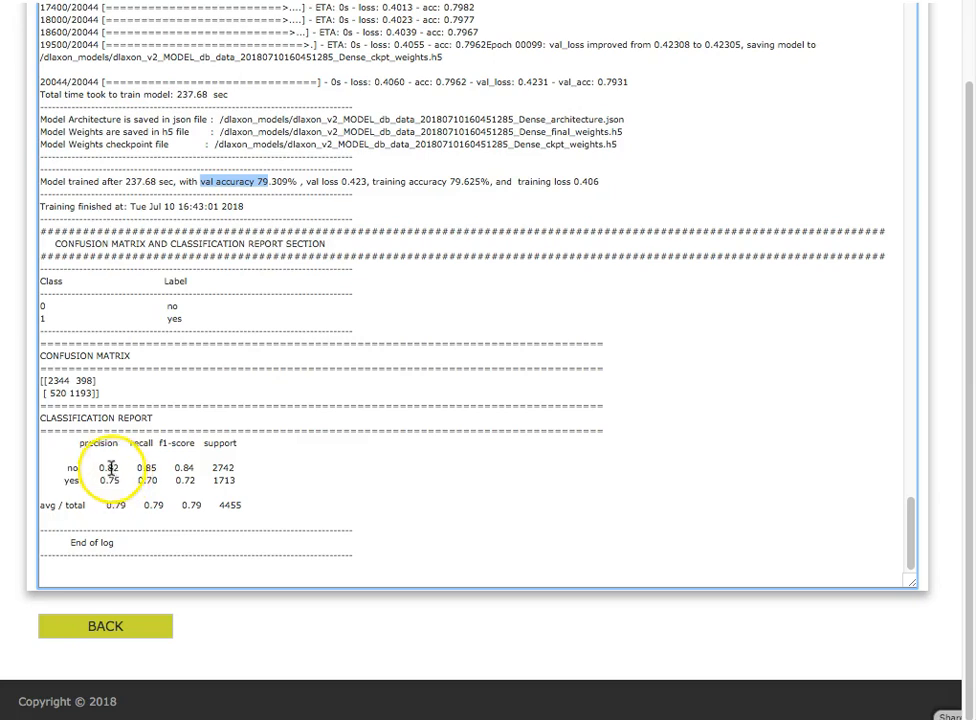